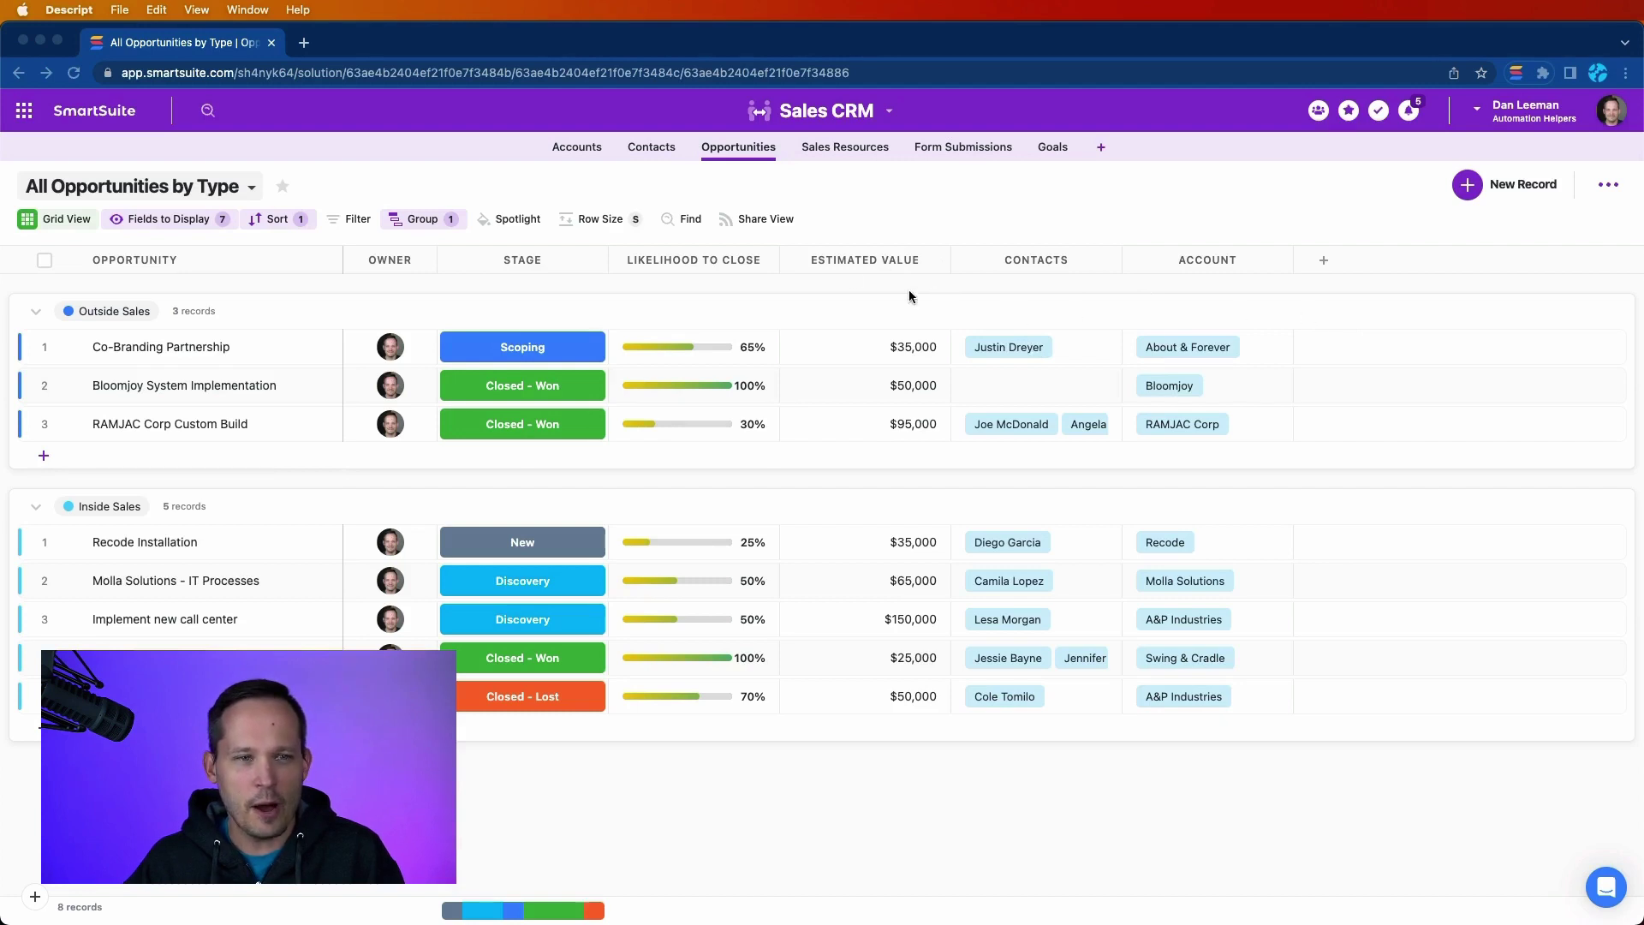
Add a new Rollup field to the Accounts table
click(579, 149)
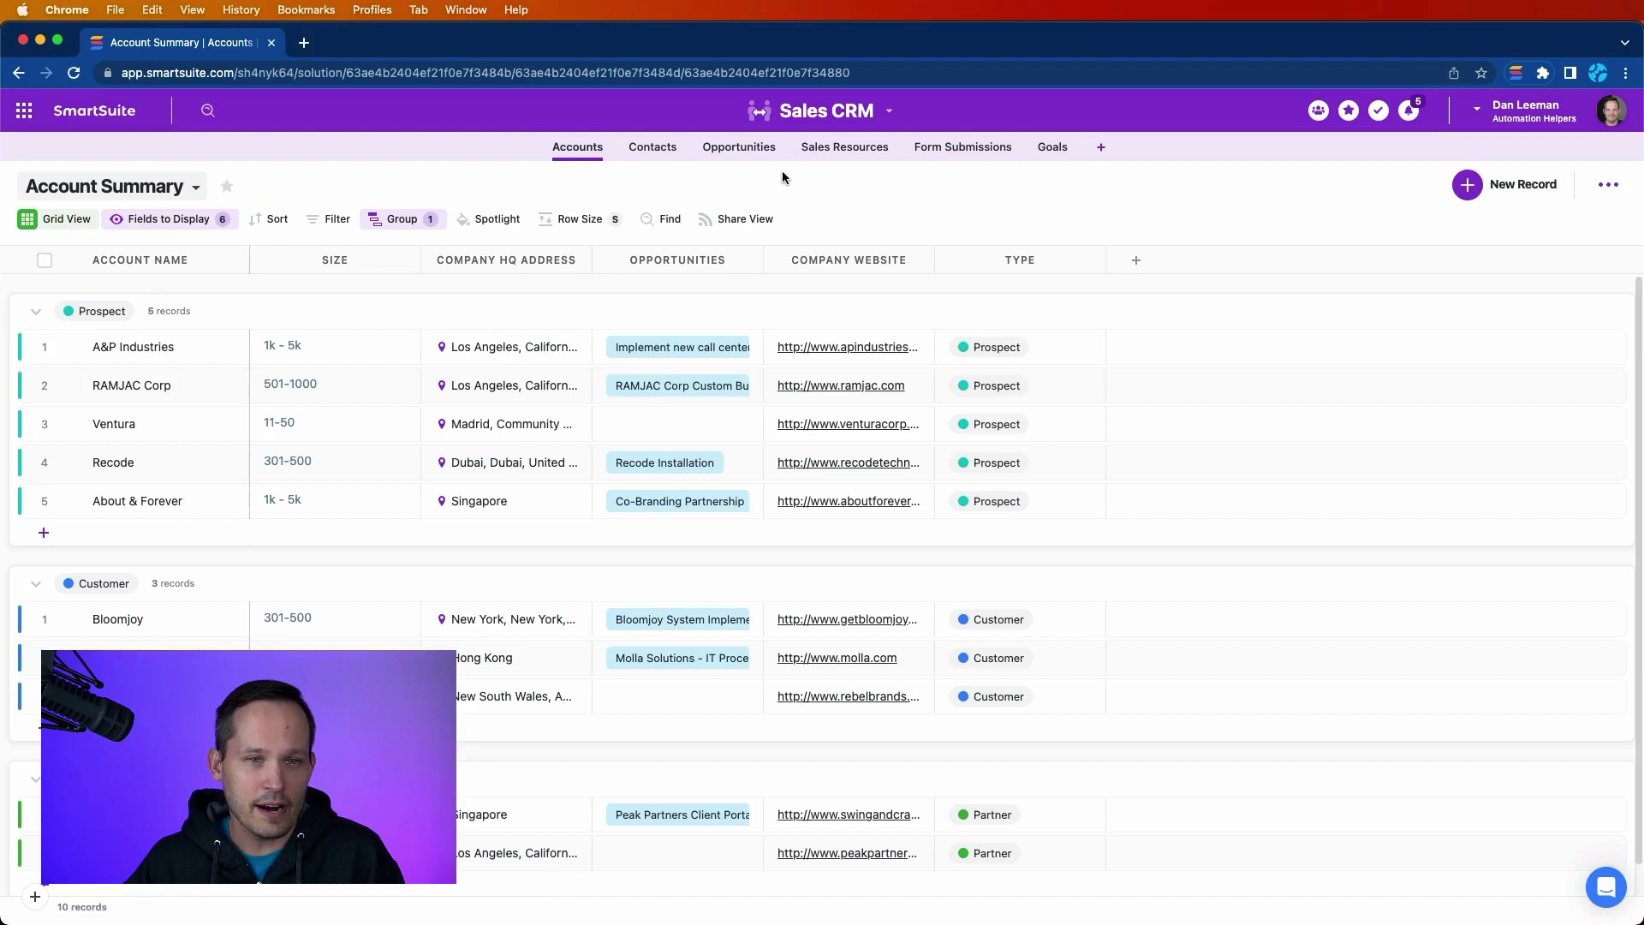
click(1135, 265)
text(roll)
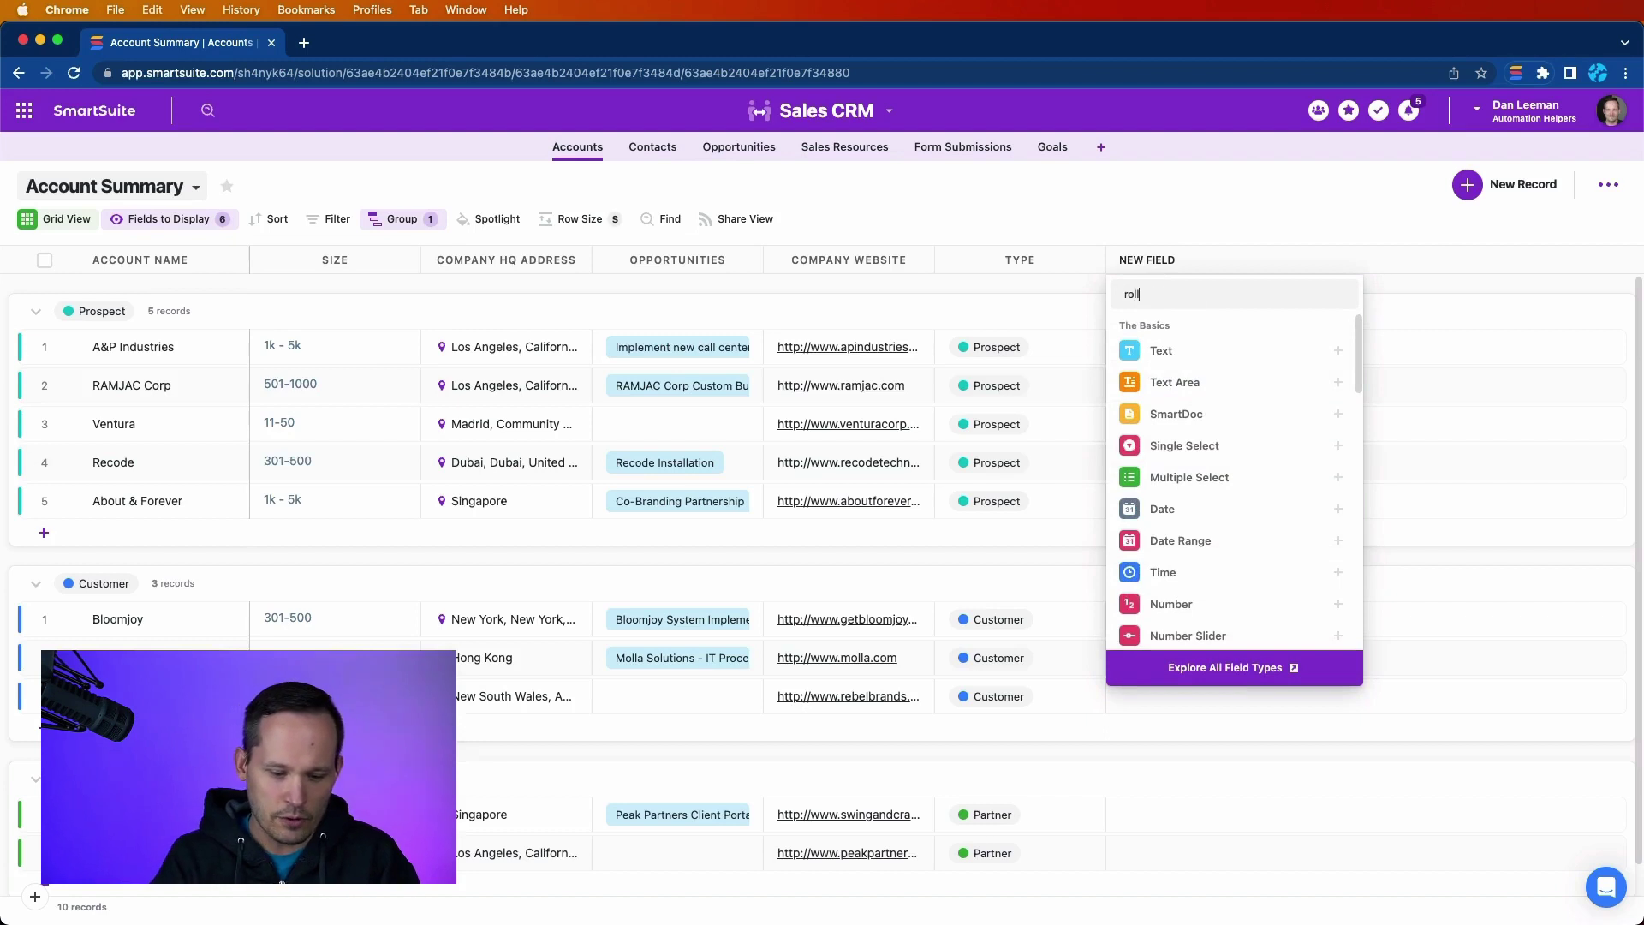
text(up)
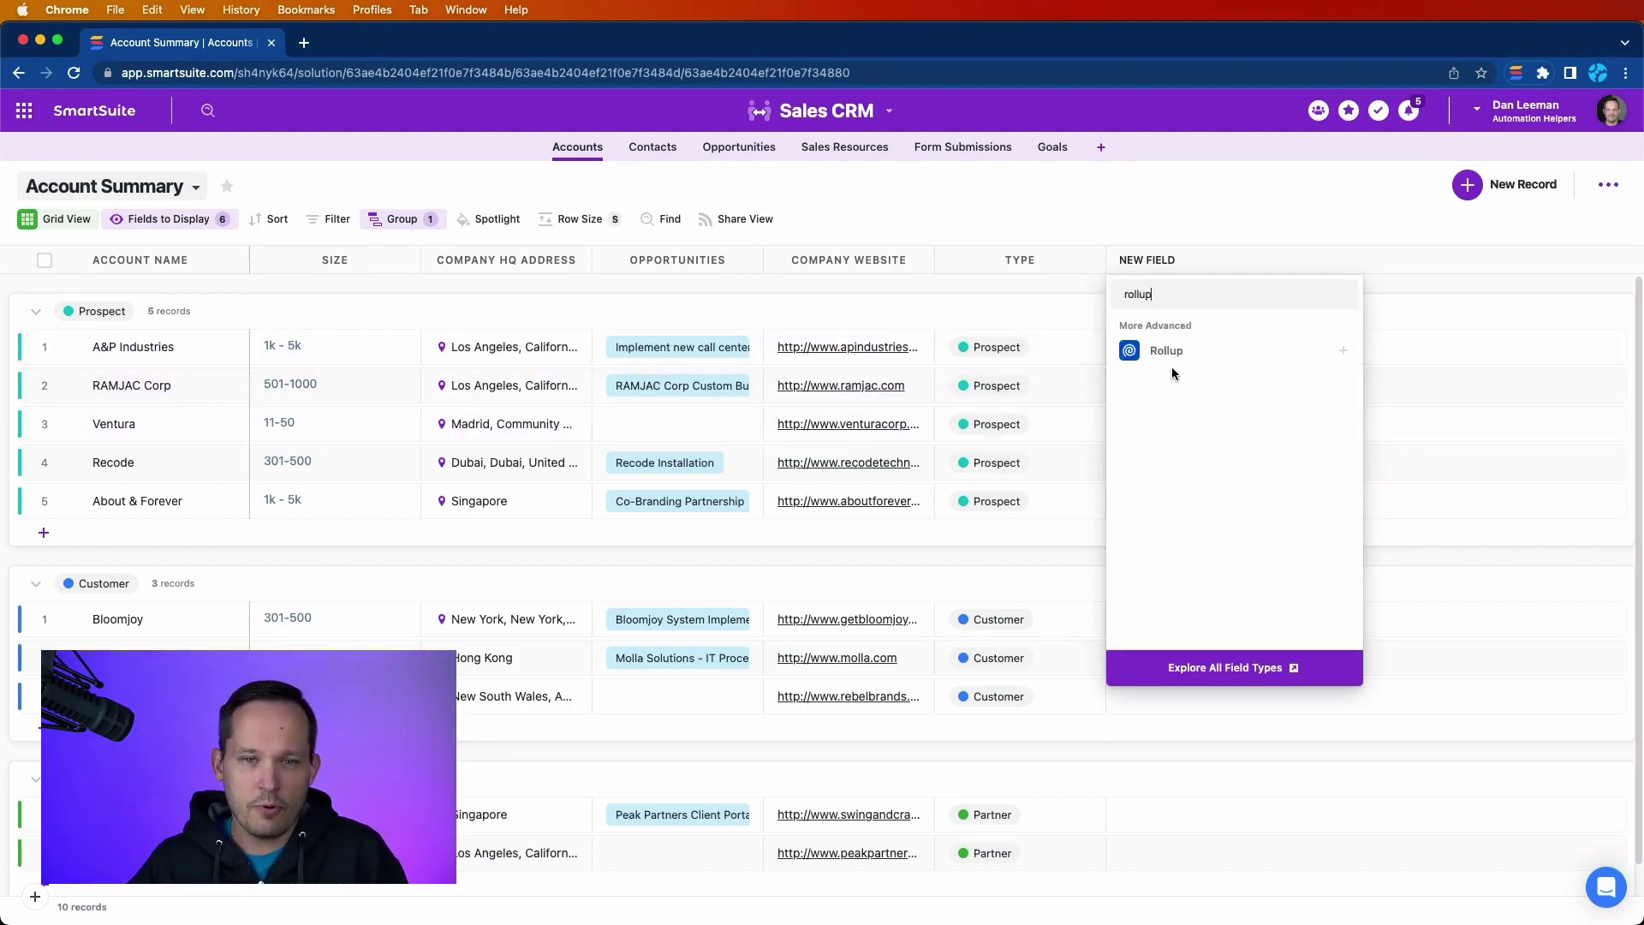
click(1174, 352)
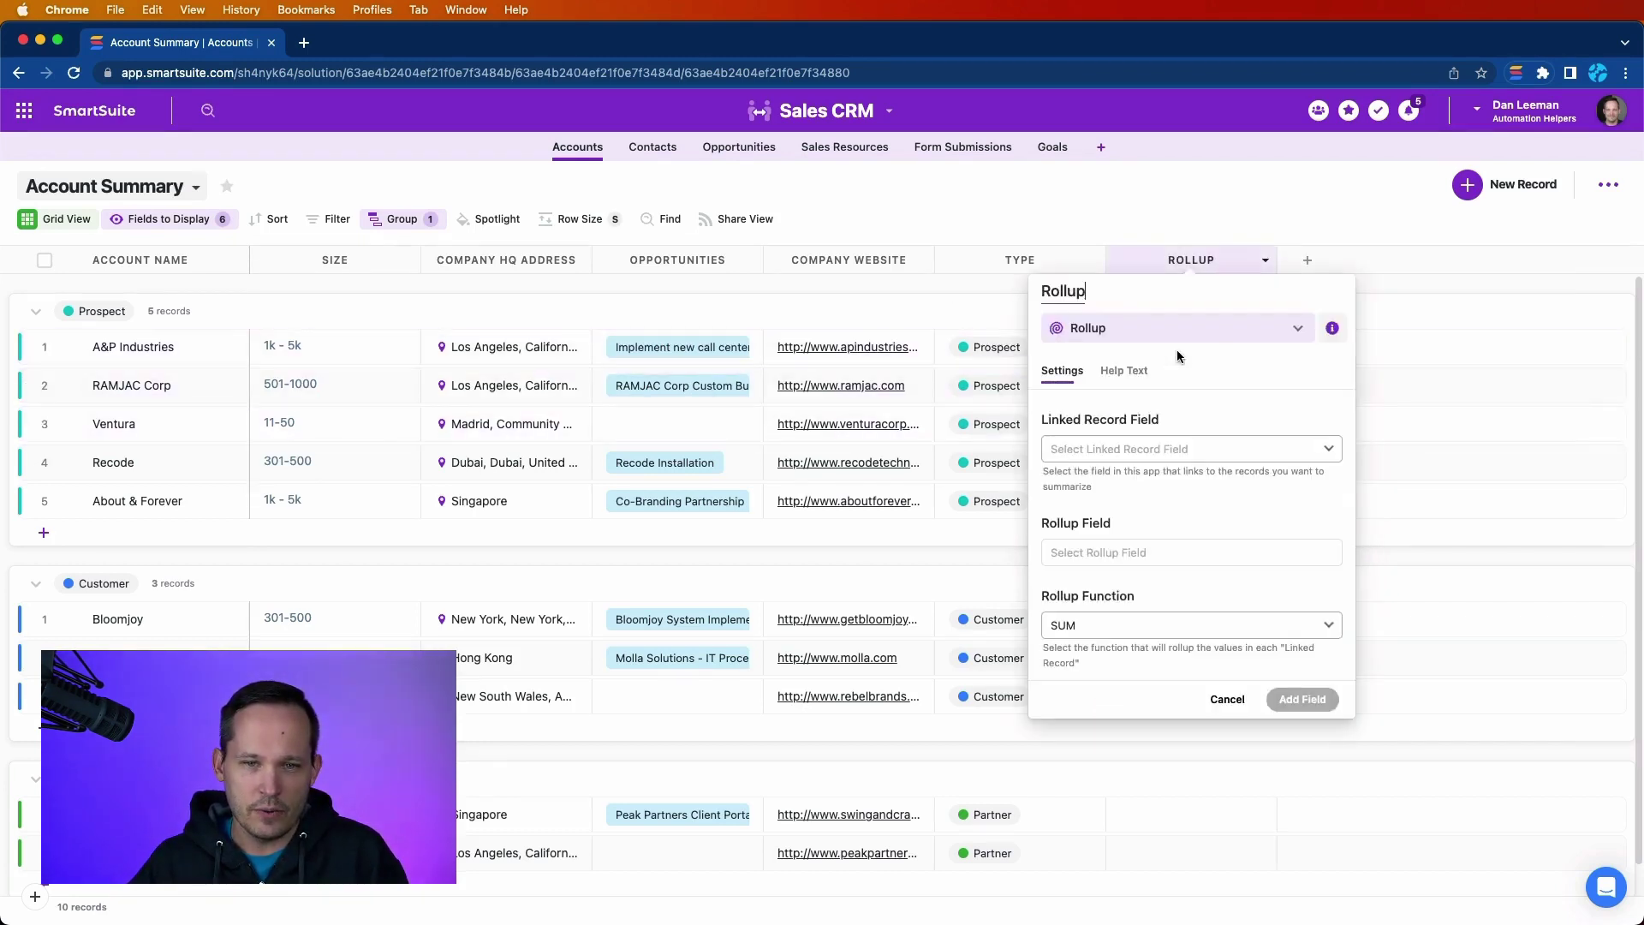
Set the rollup to use linked Opportunities and roll up Estimated Value
click(1163, 452)
click(1113, 482)
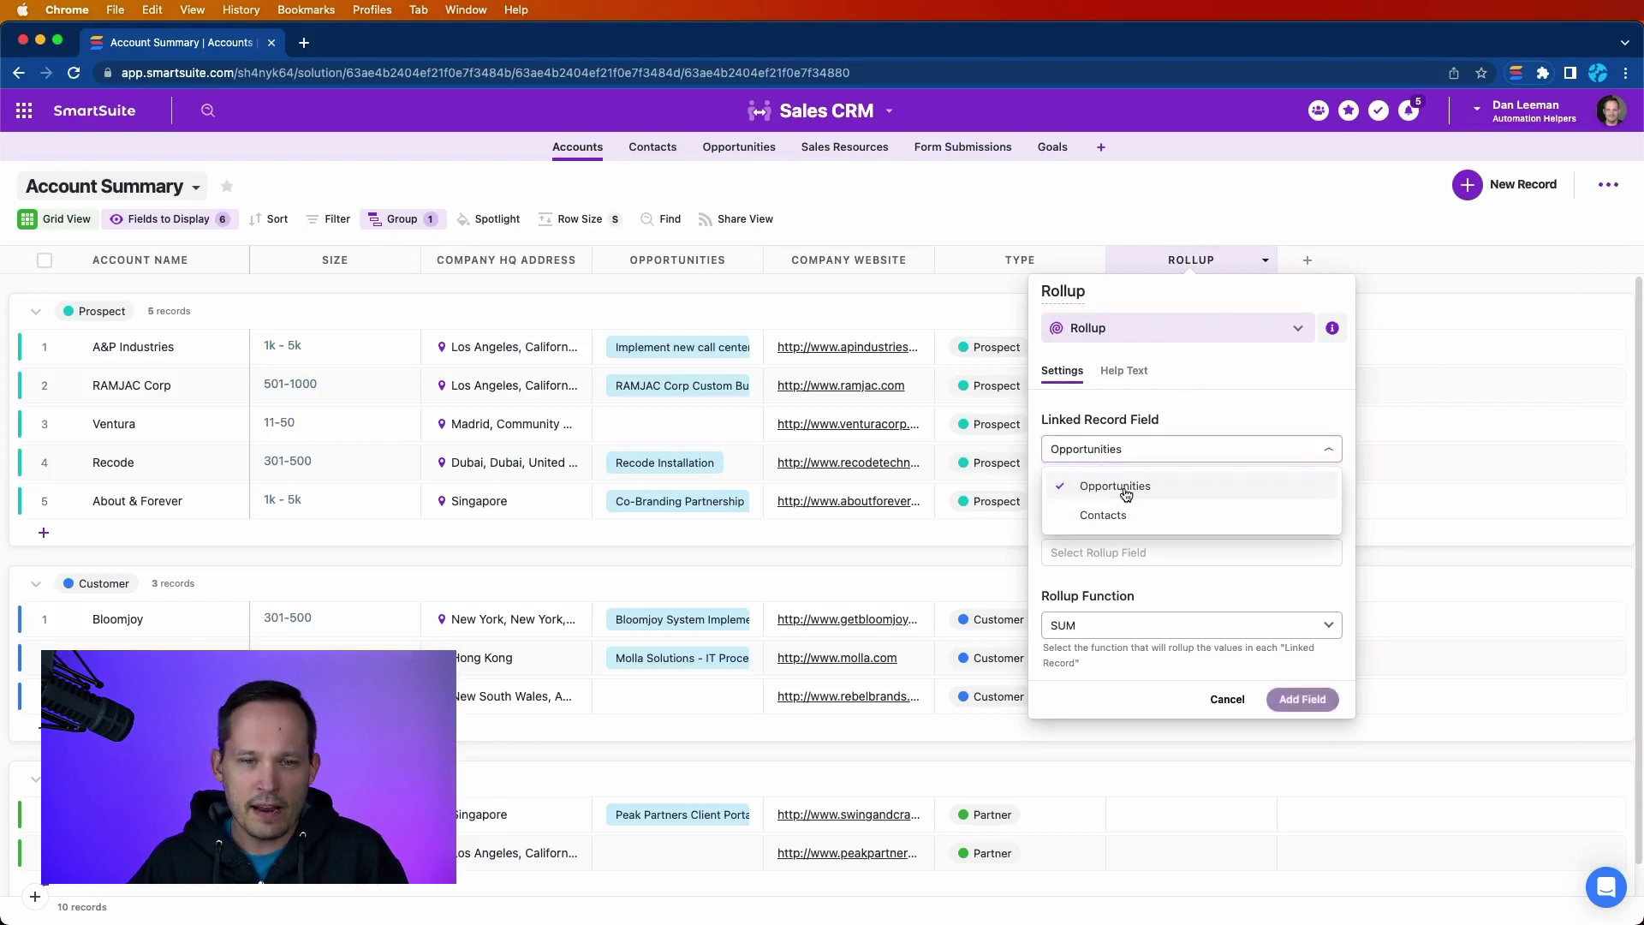
click(1138, 553)
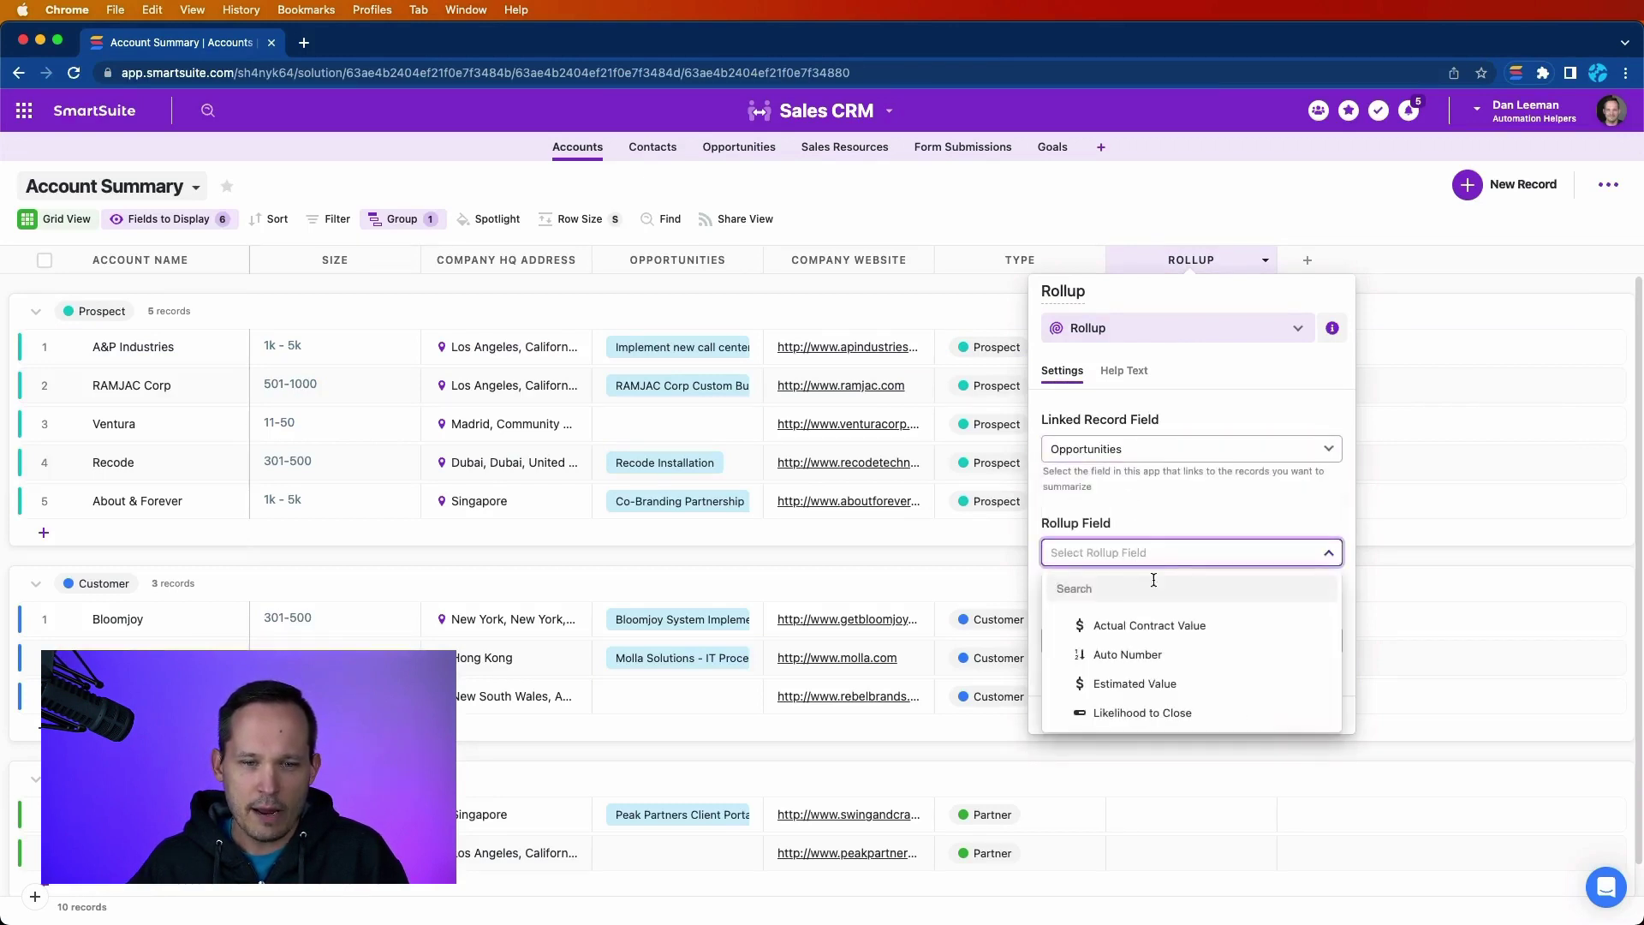
click(1187, 685)
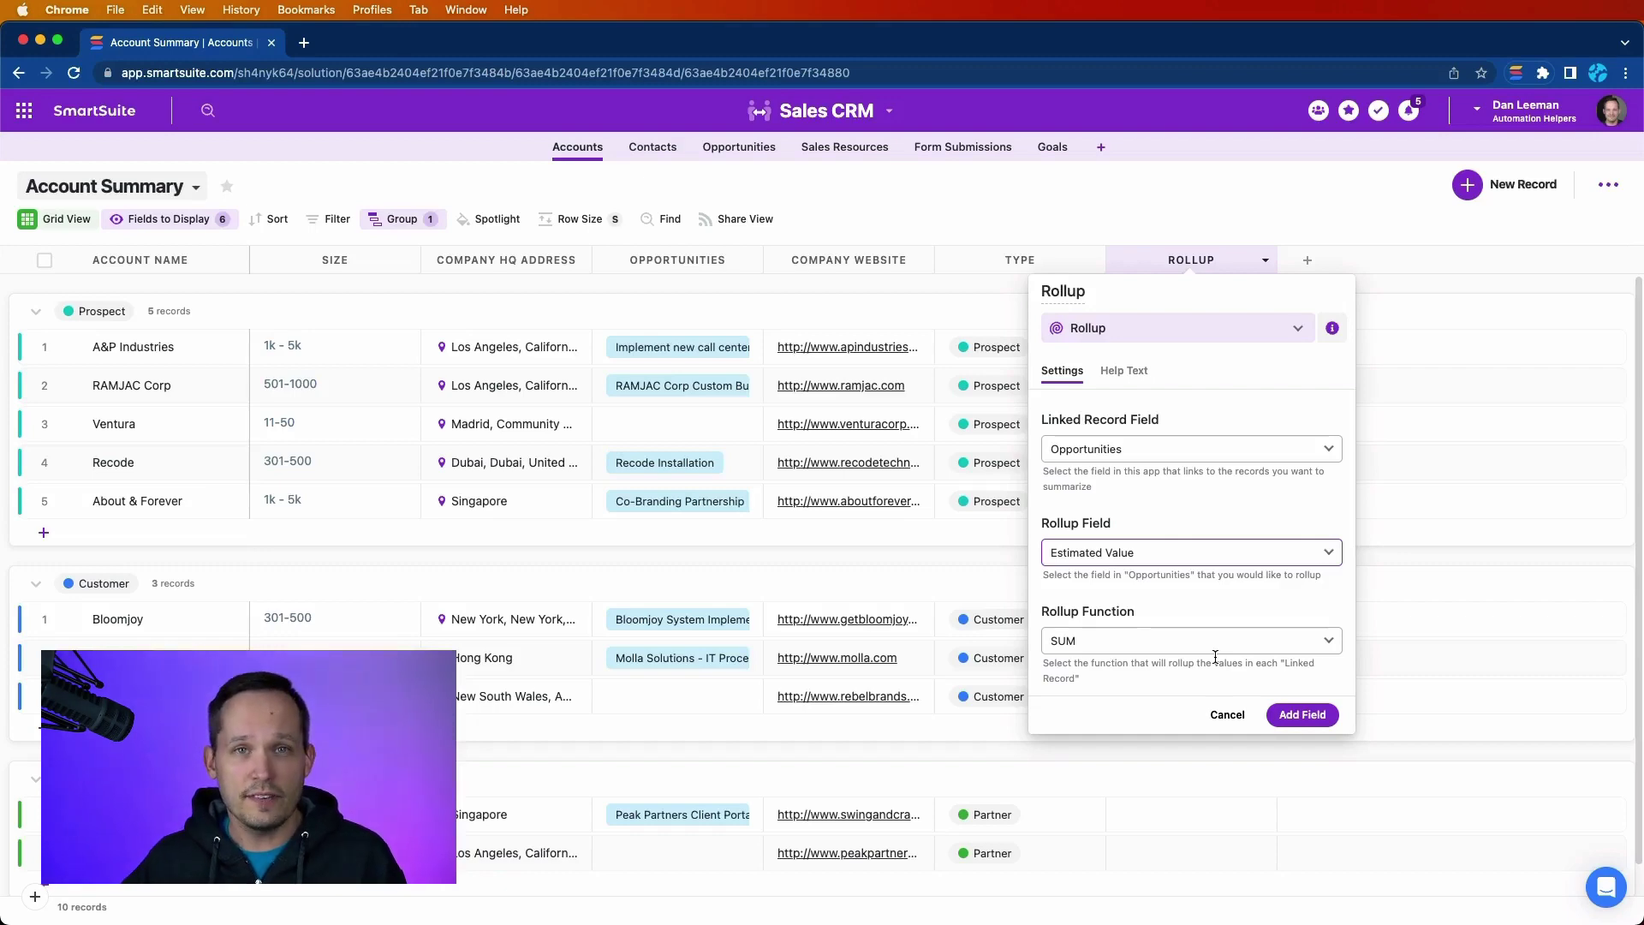
Discard the unsaved rollup field without saving and switch to the Opportunities table
click(1229, 716)
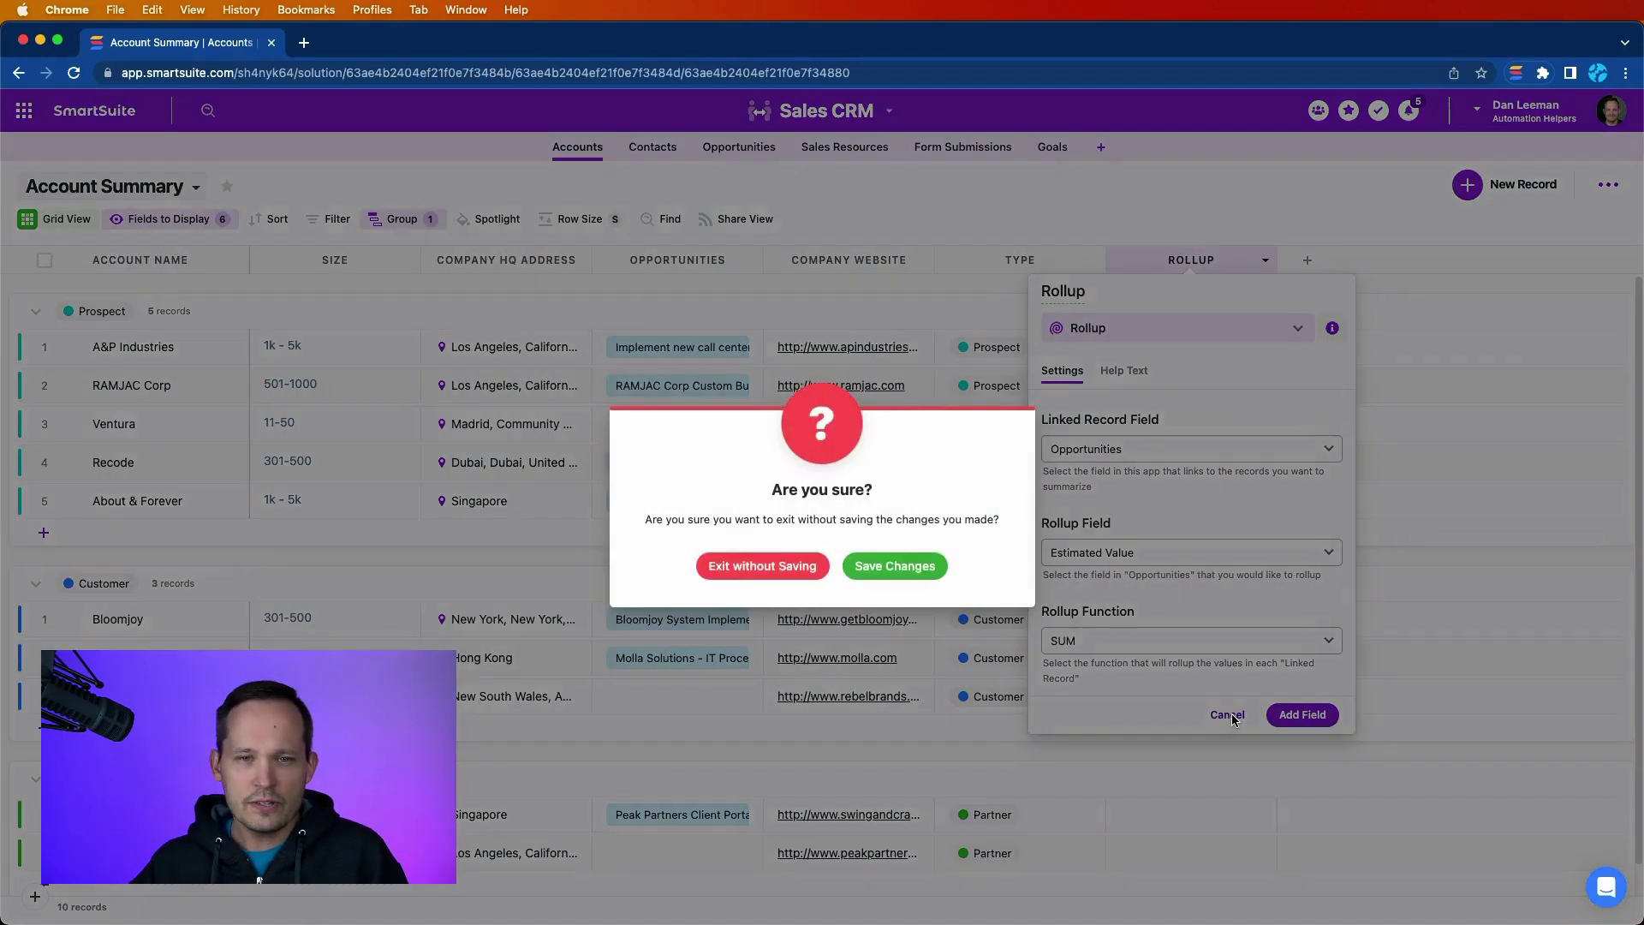
click(735, 574)
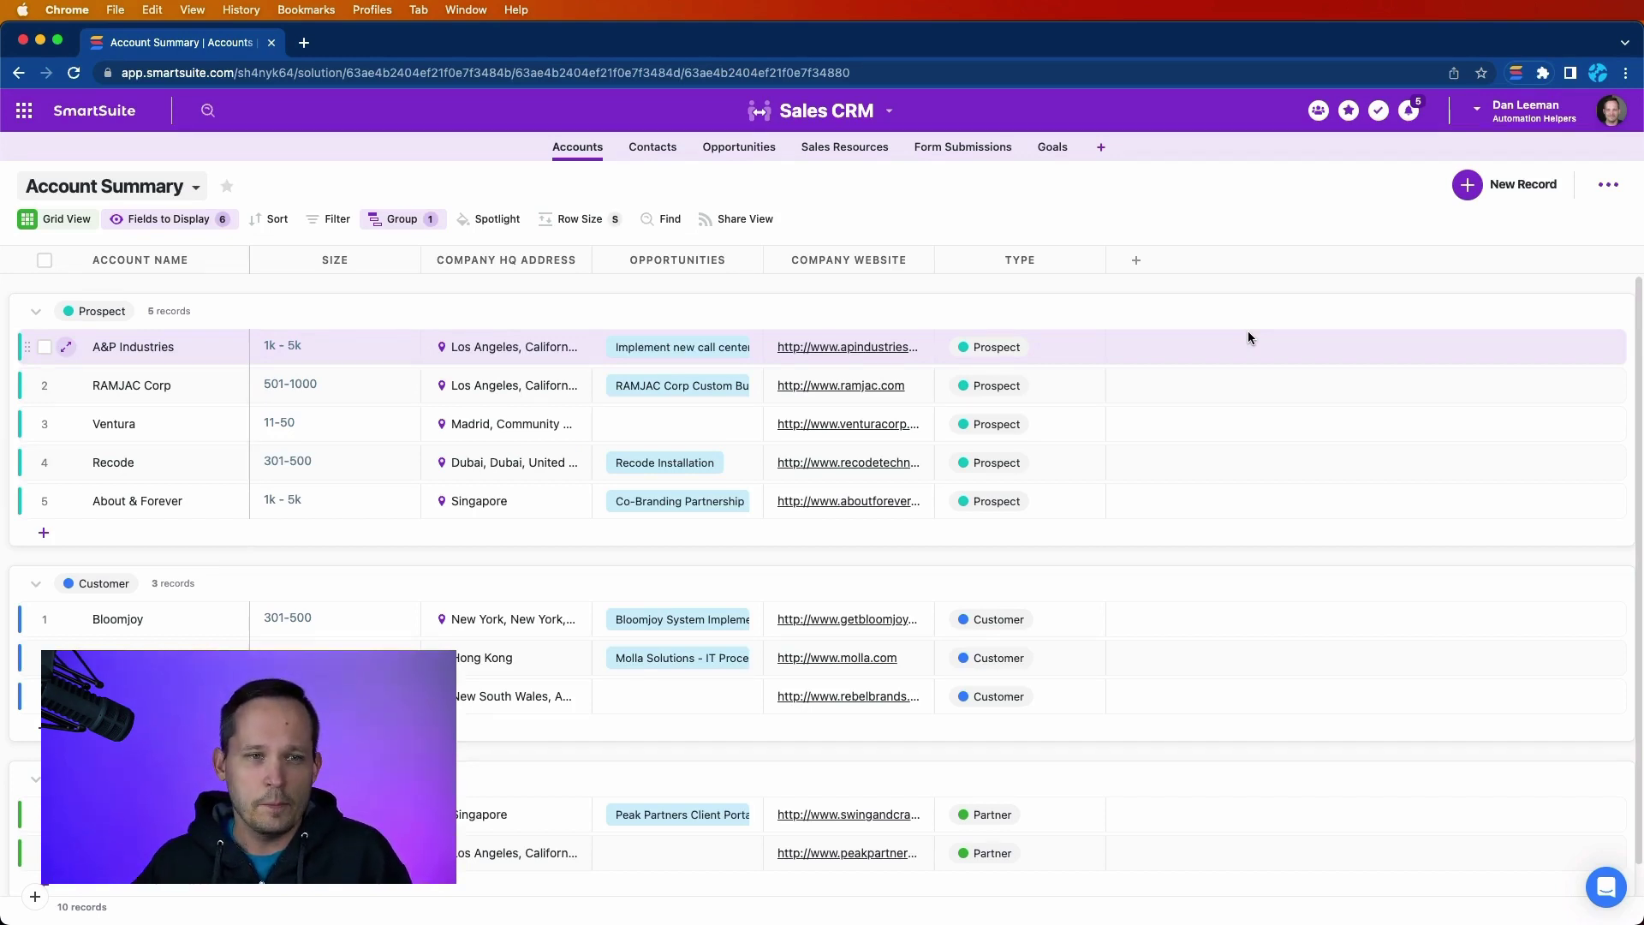
click(728, 149)
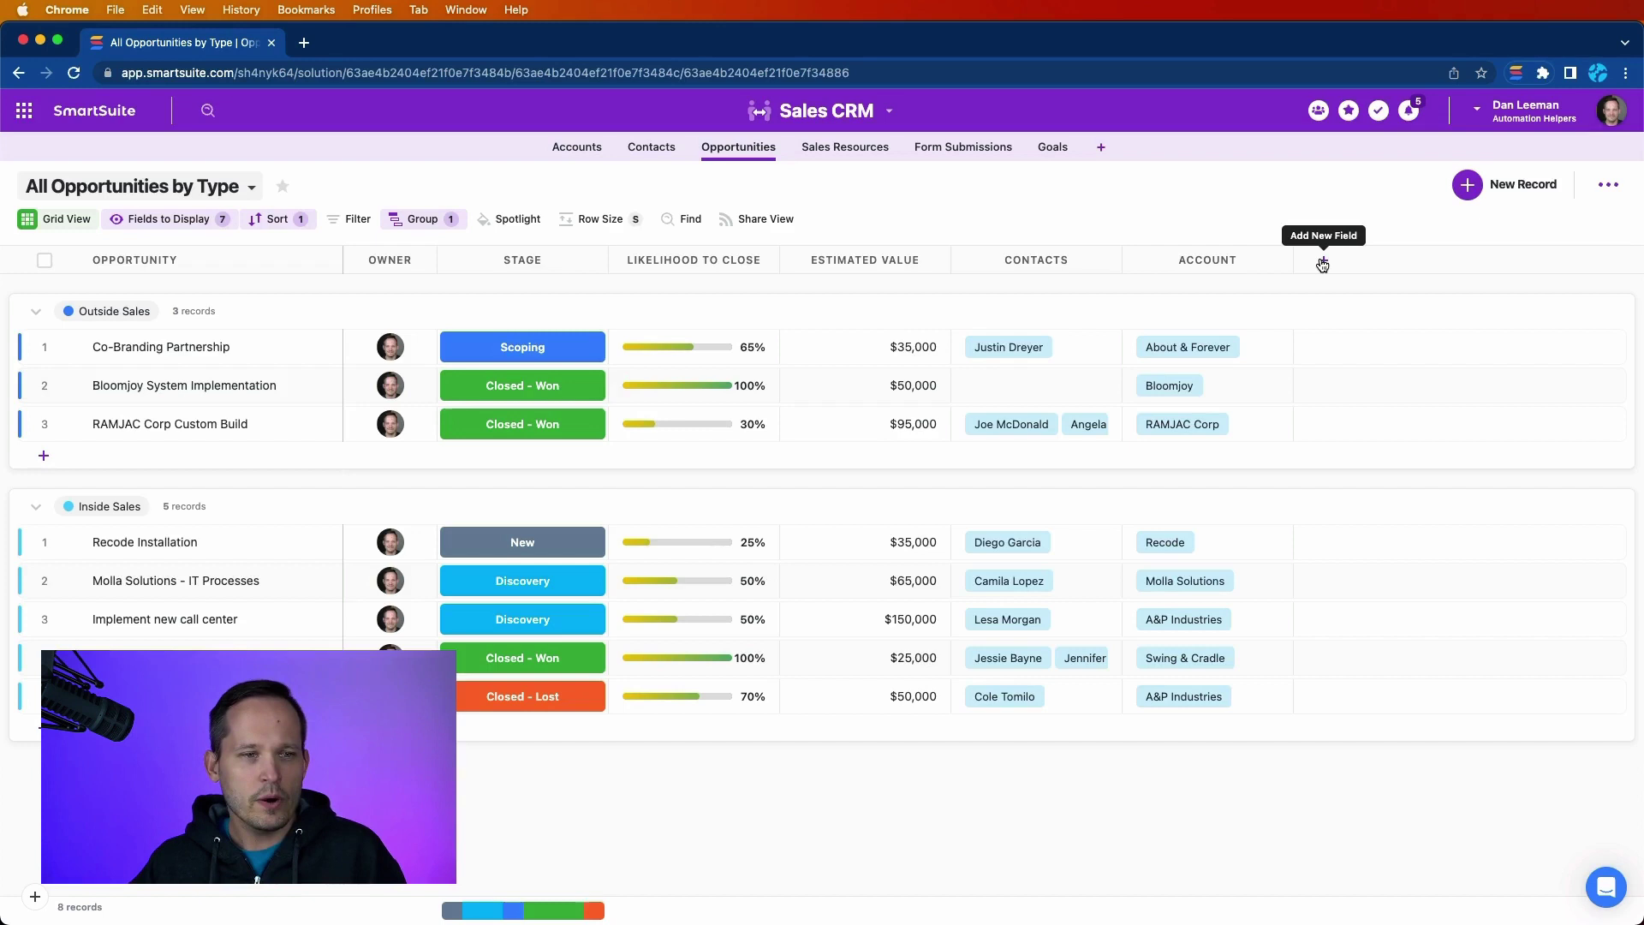
Review the stage, likelihood and contacts cells for RAMJAC and Bloomjoy
click(504, 379)
click(514, 424)
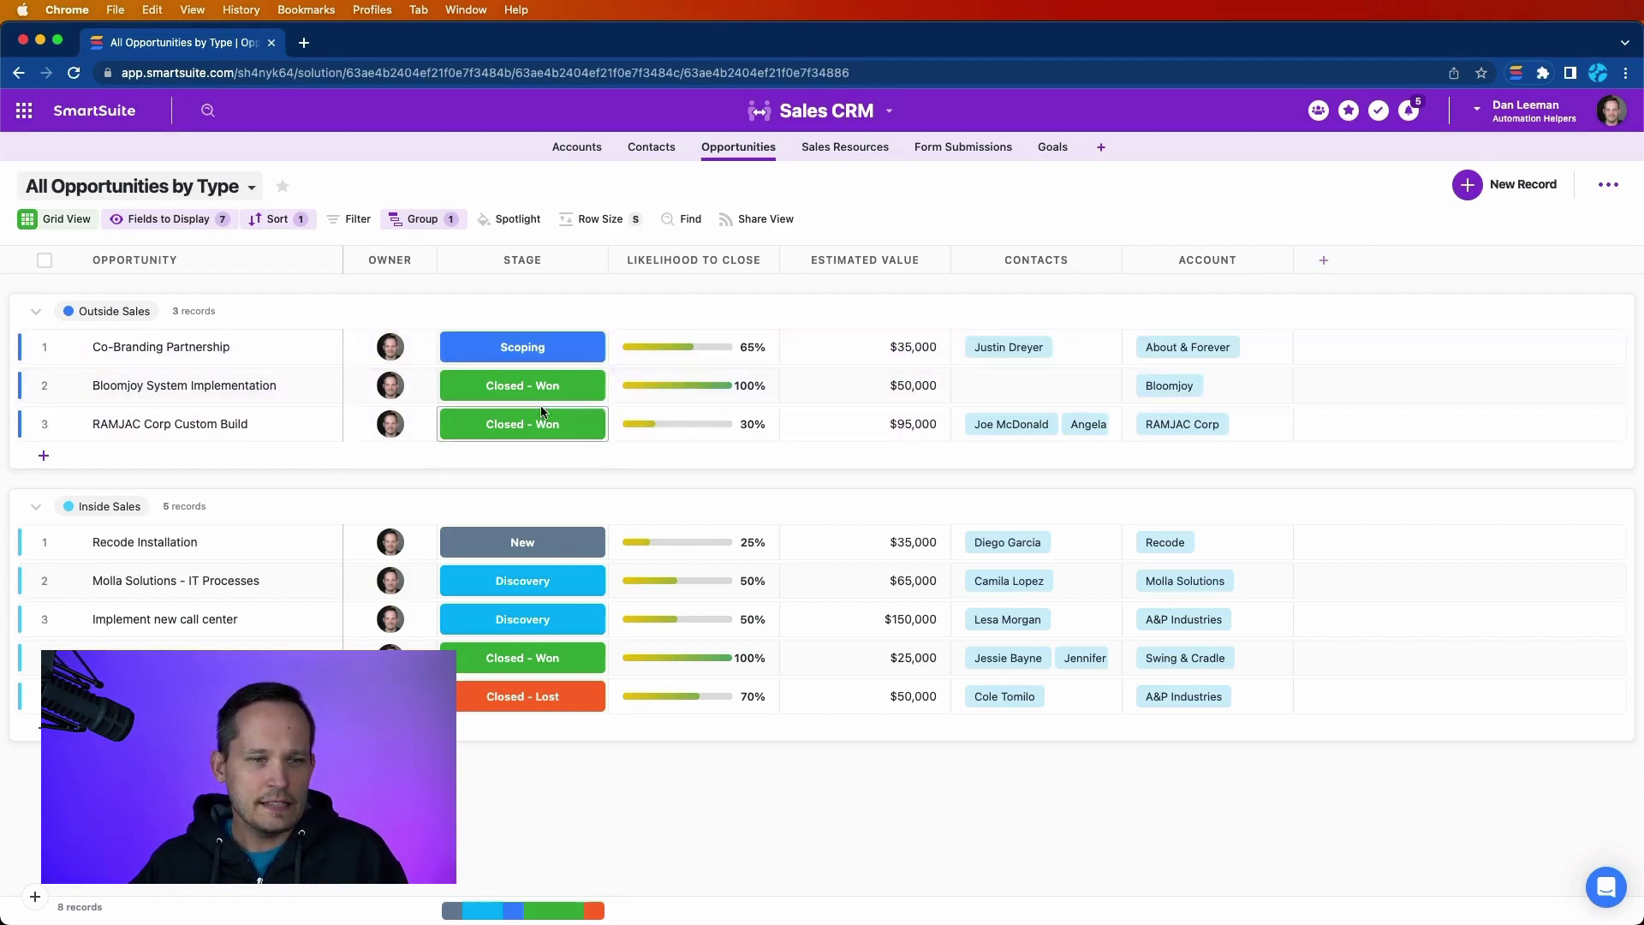
click(644, 430)
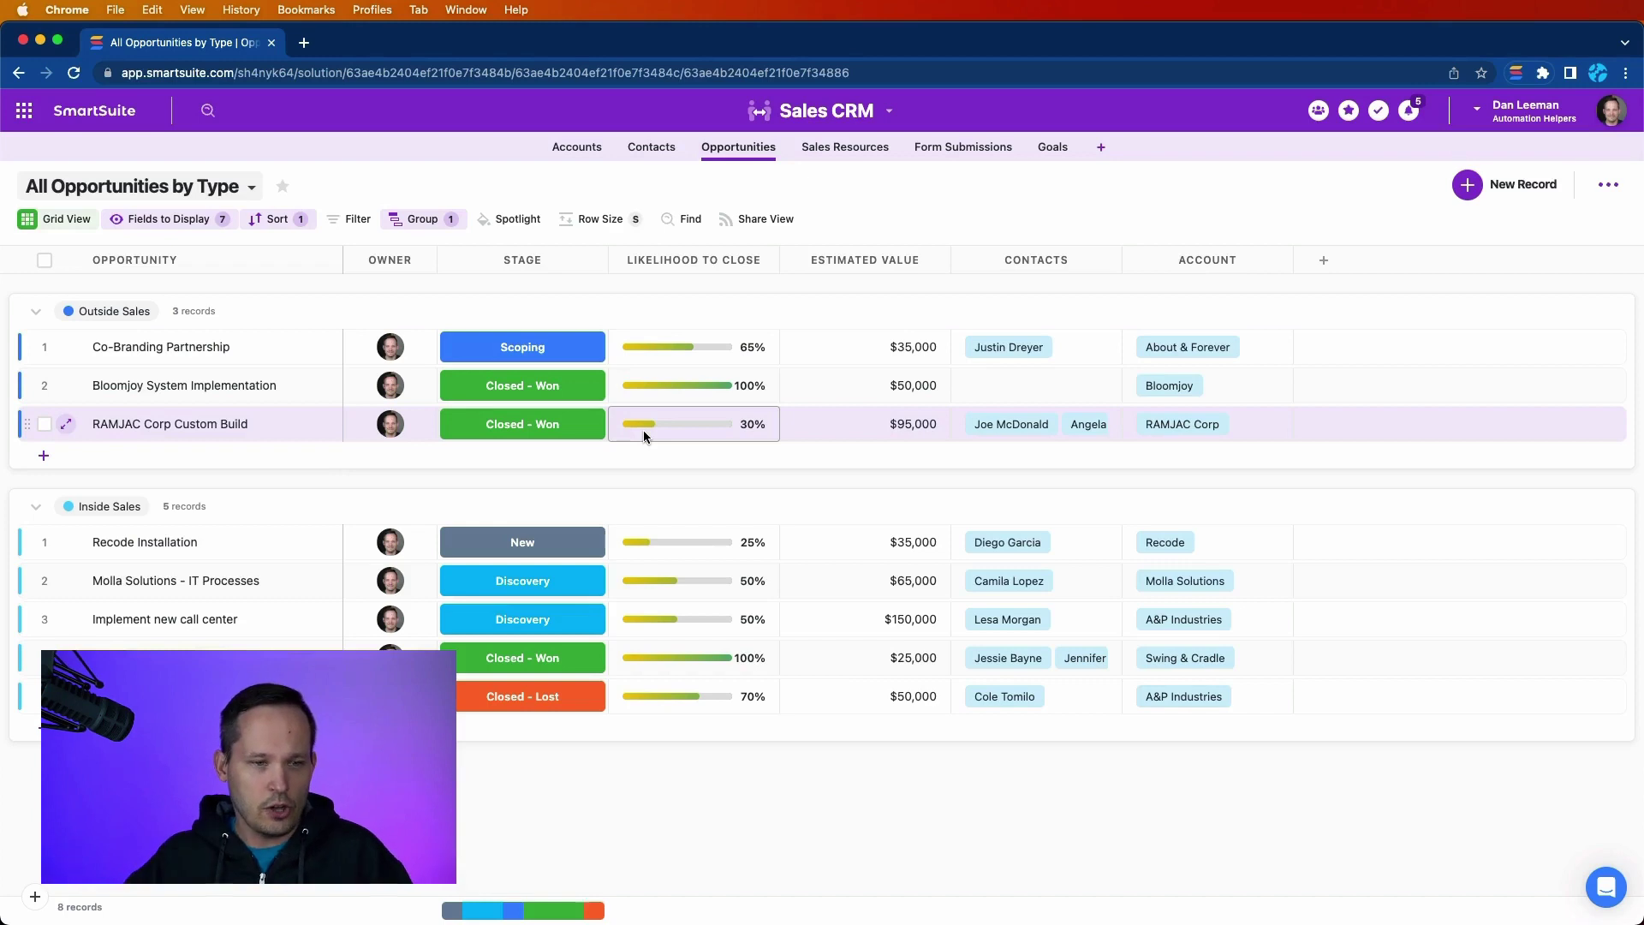
click(985, 428)
click(983, 399)
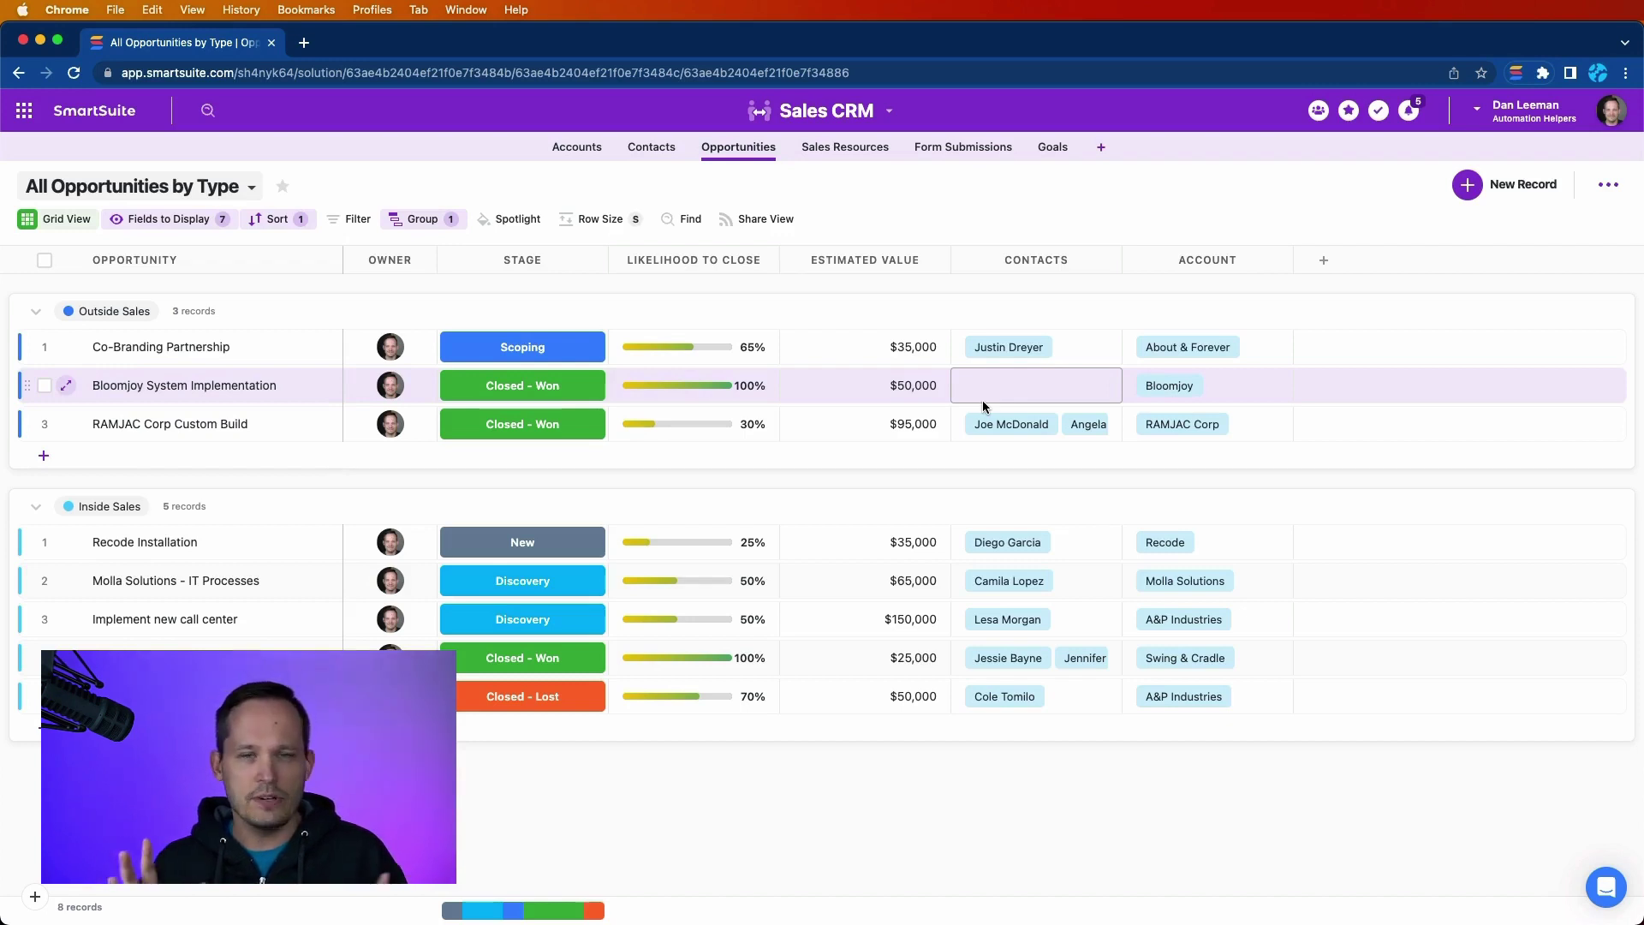
Add a Formula field named 'Is Open?' and start typing IF( in the advanced editor
click(1319, 262)
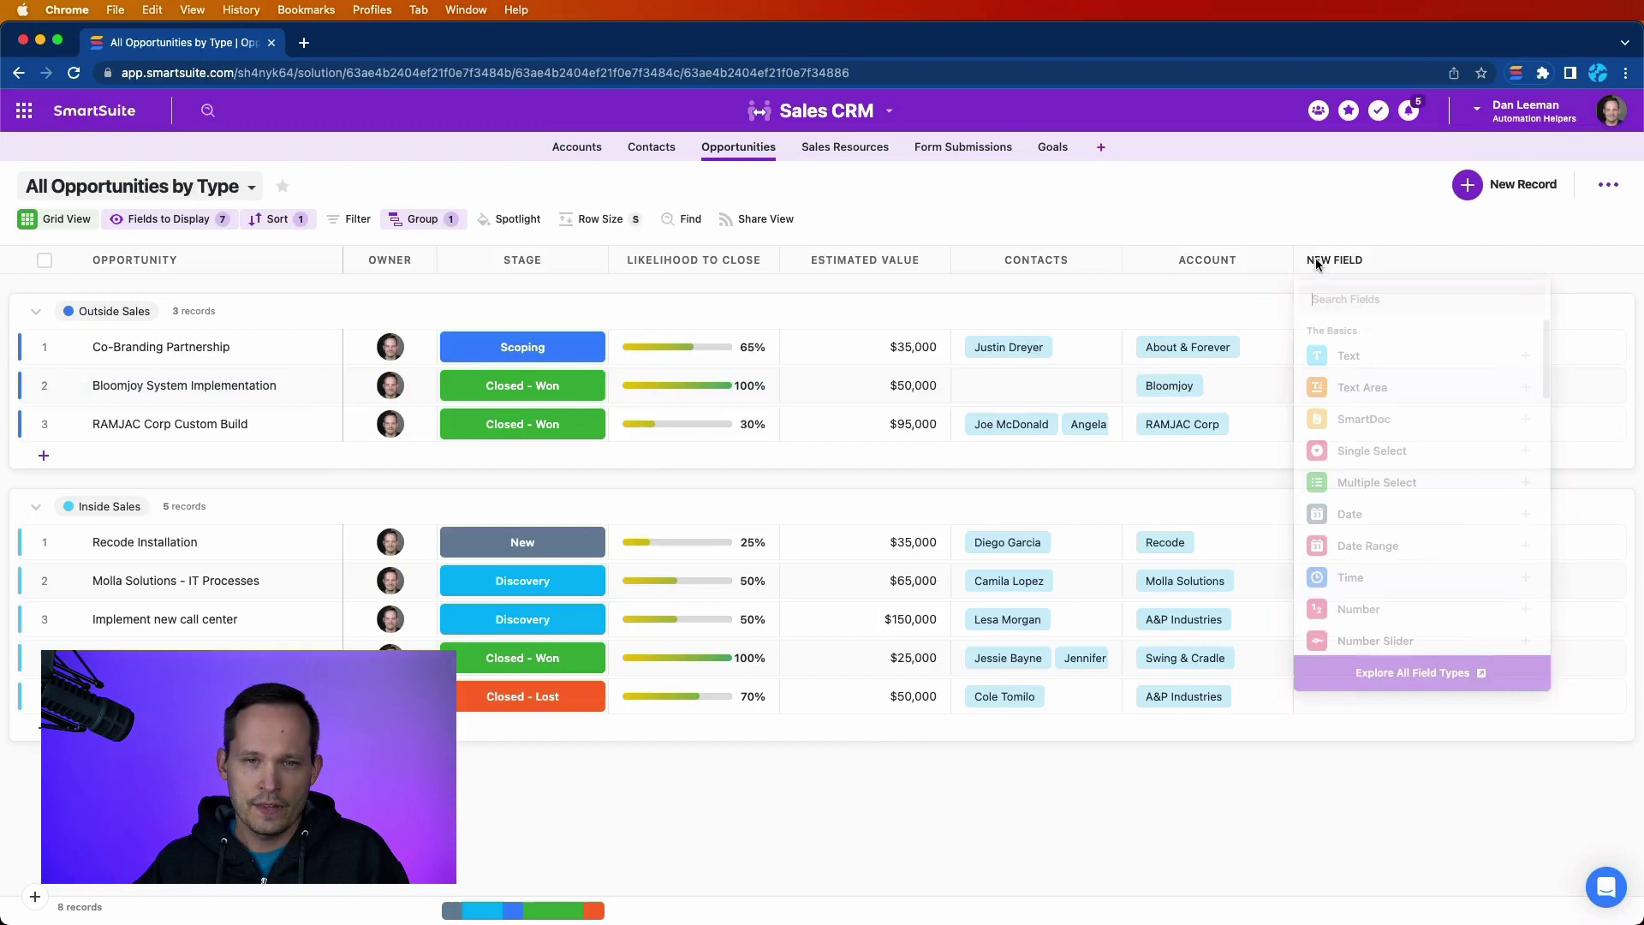
text(Formula)
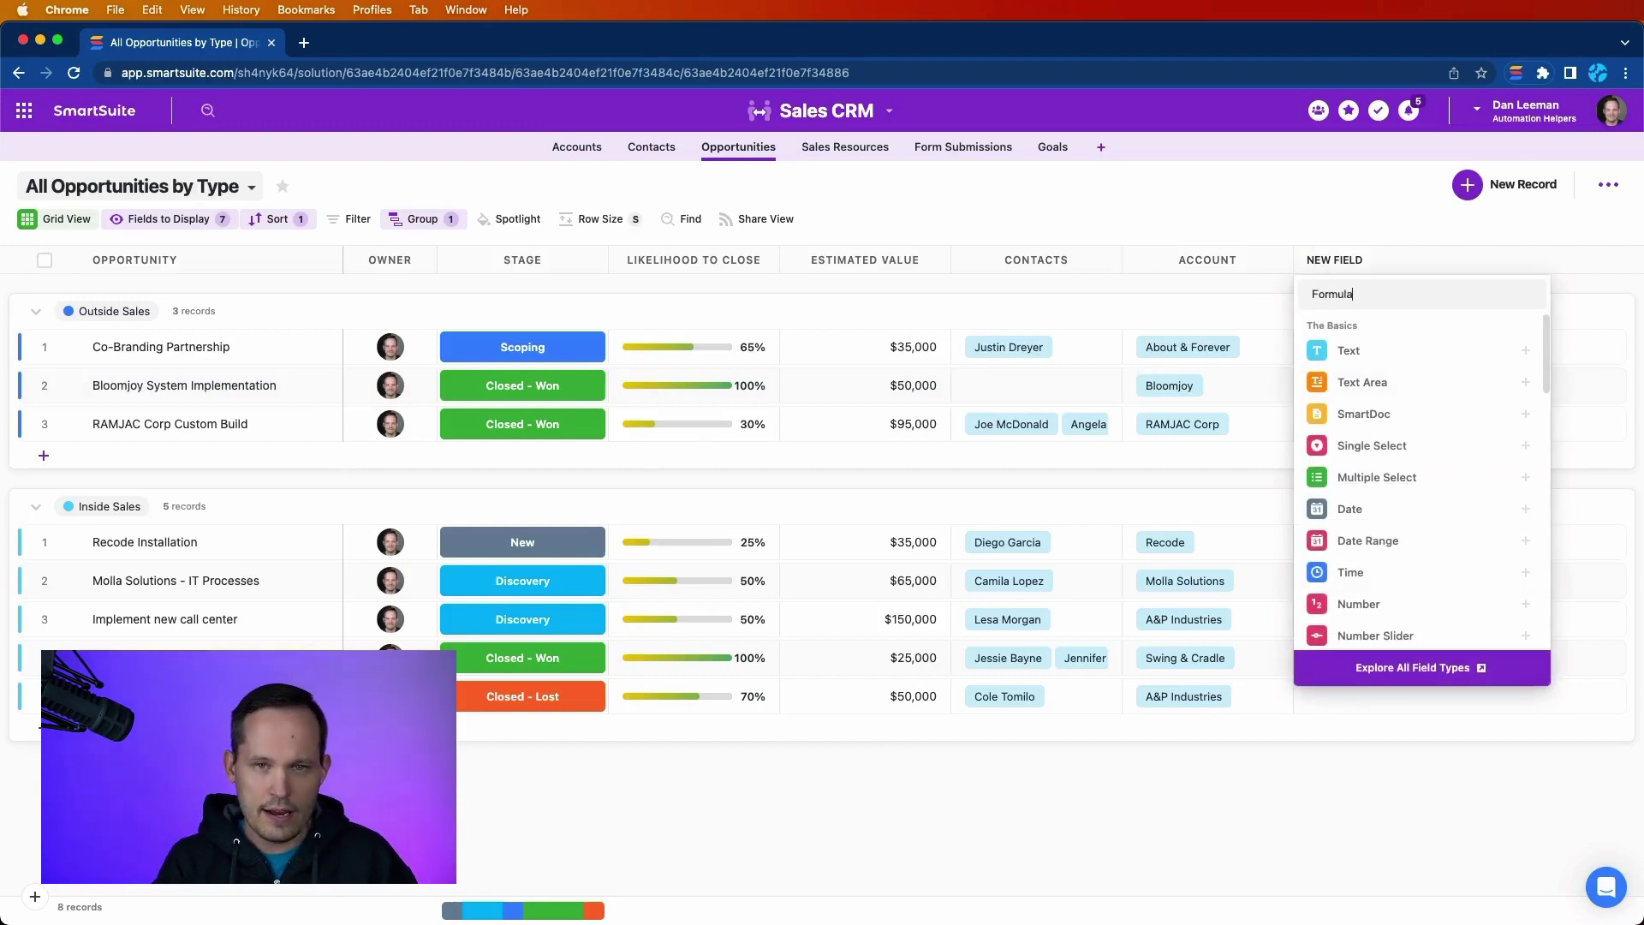
click(1350, 351)
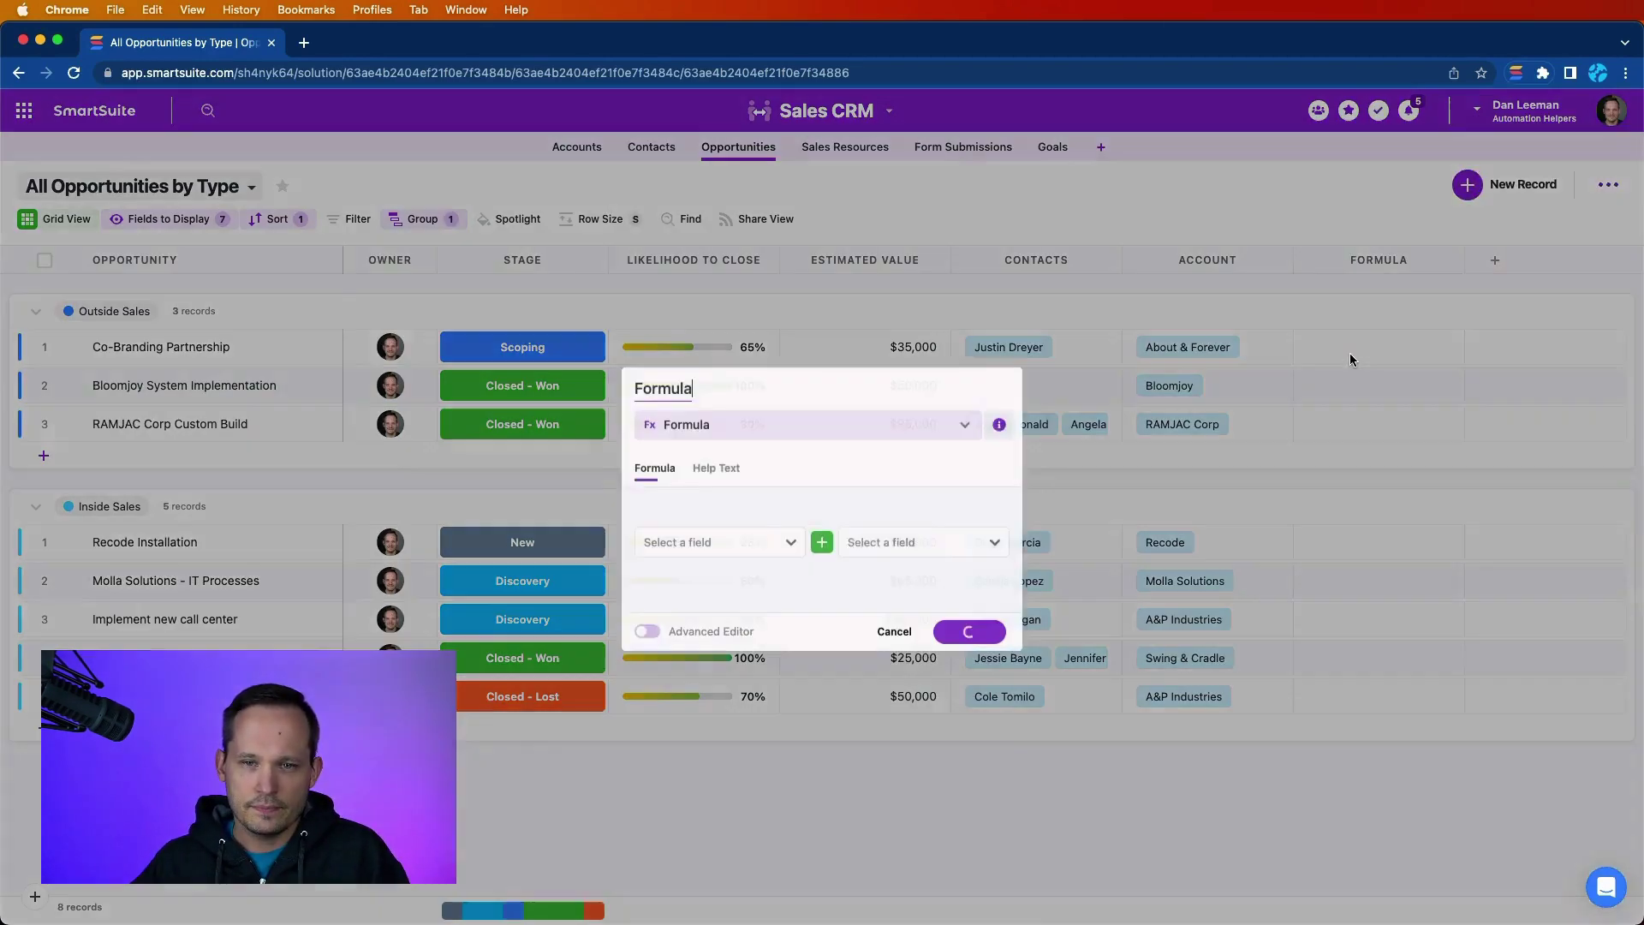
double_click(719, 384)
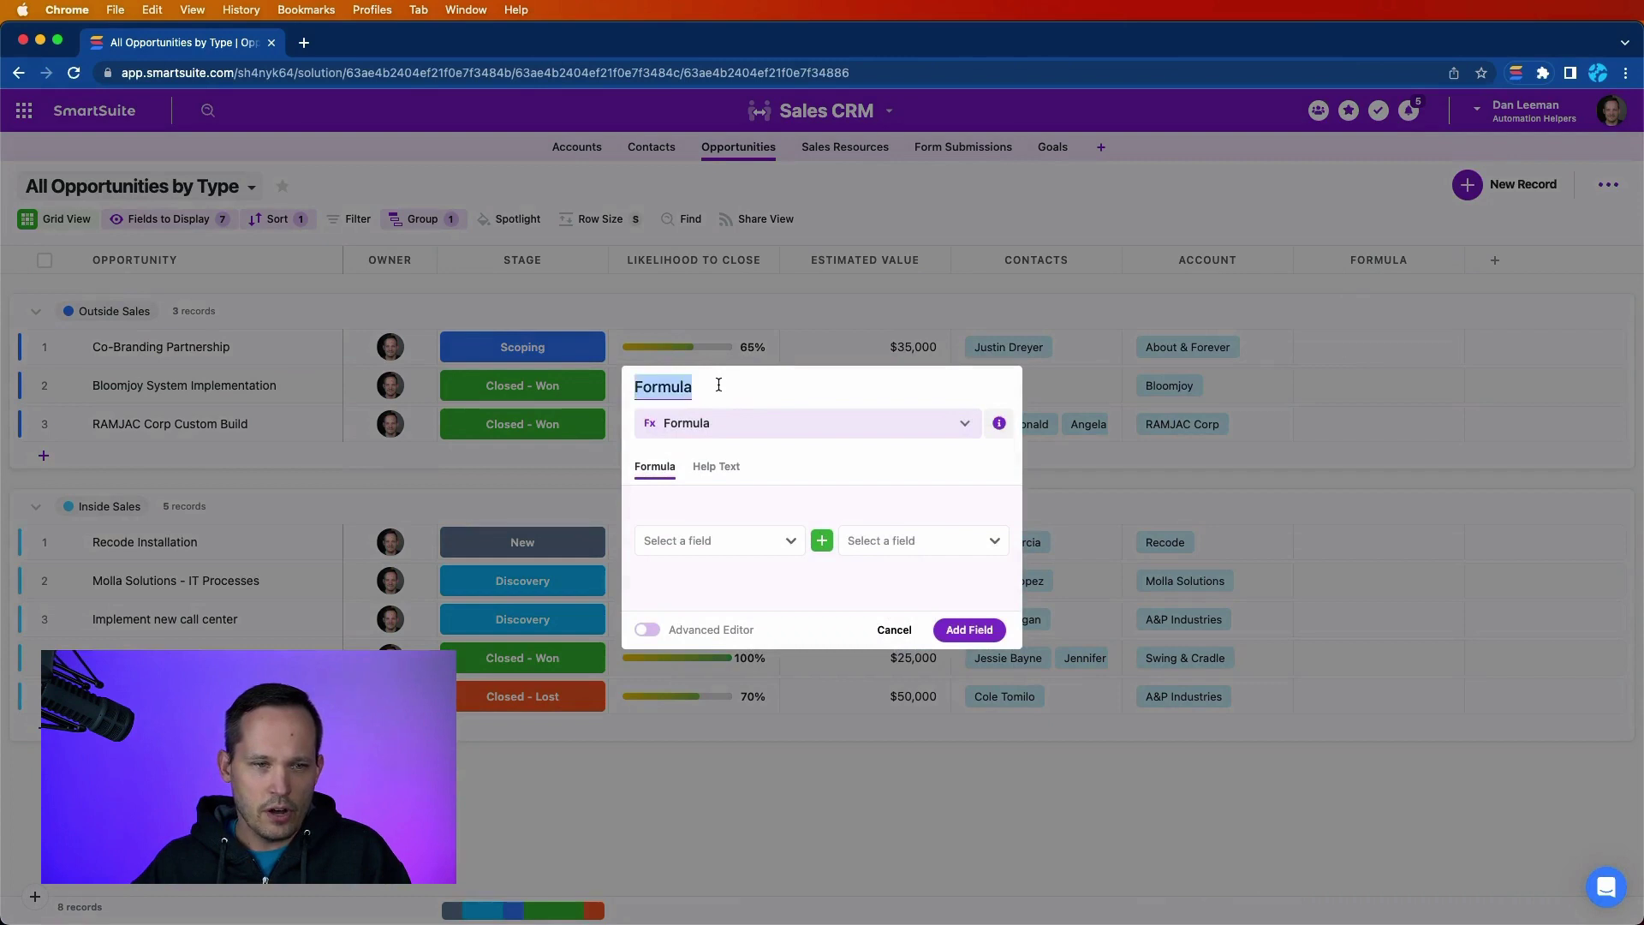
text(Is Open)
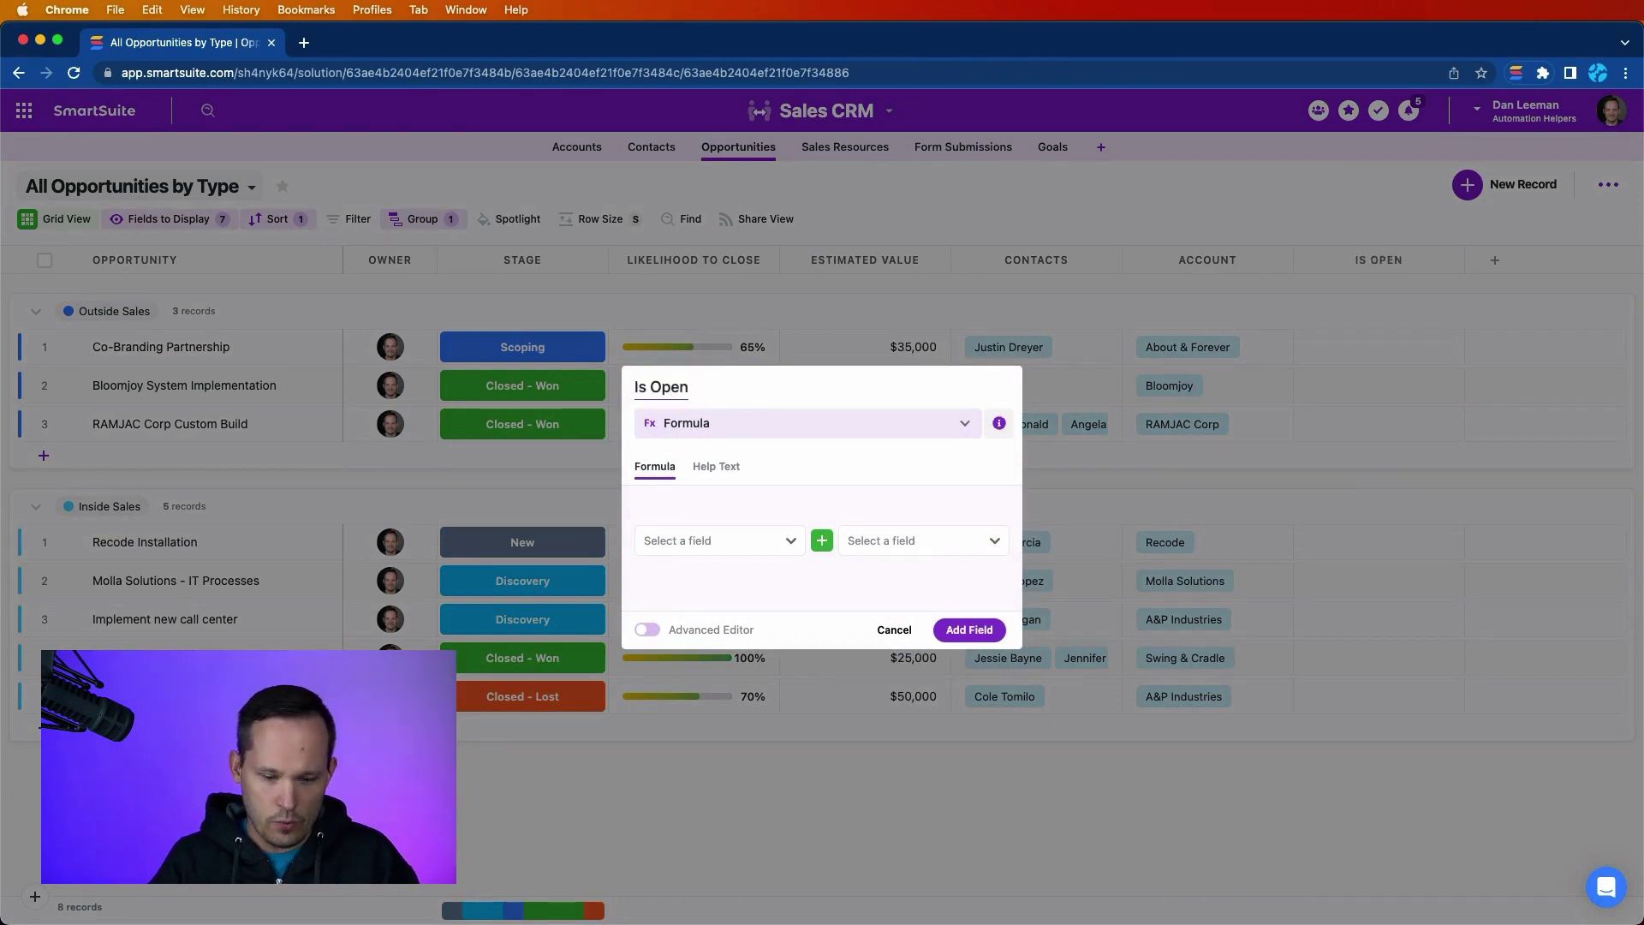
text(?)
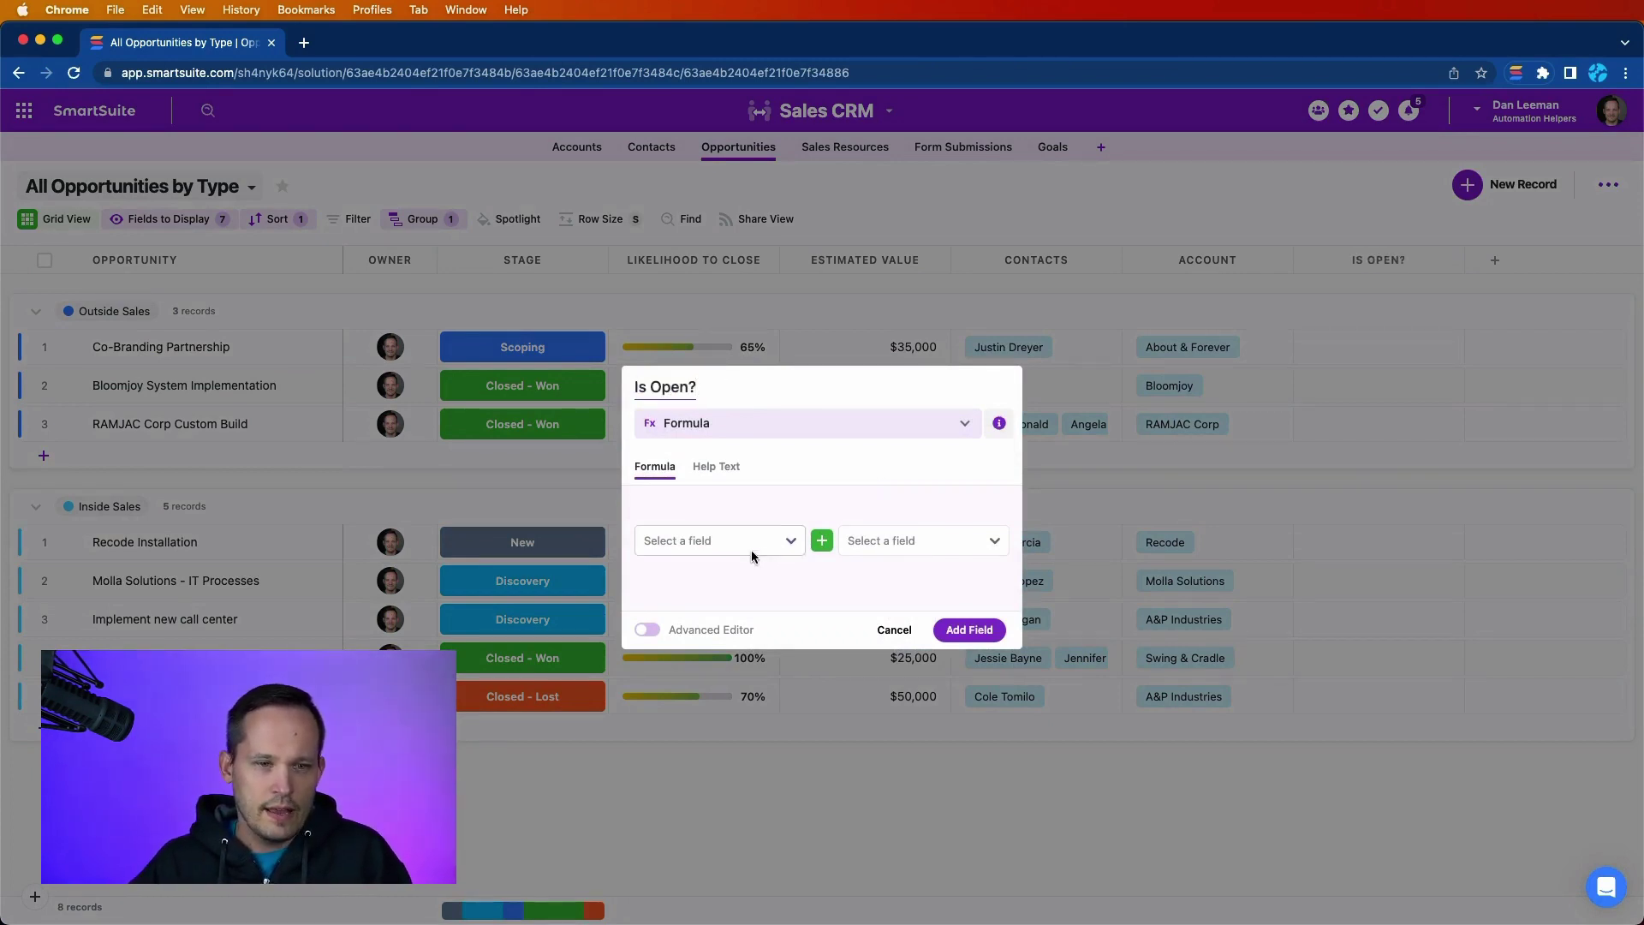
click(648, 636)
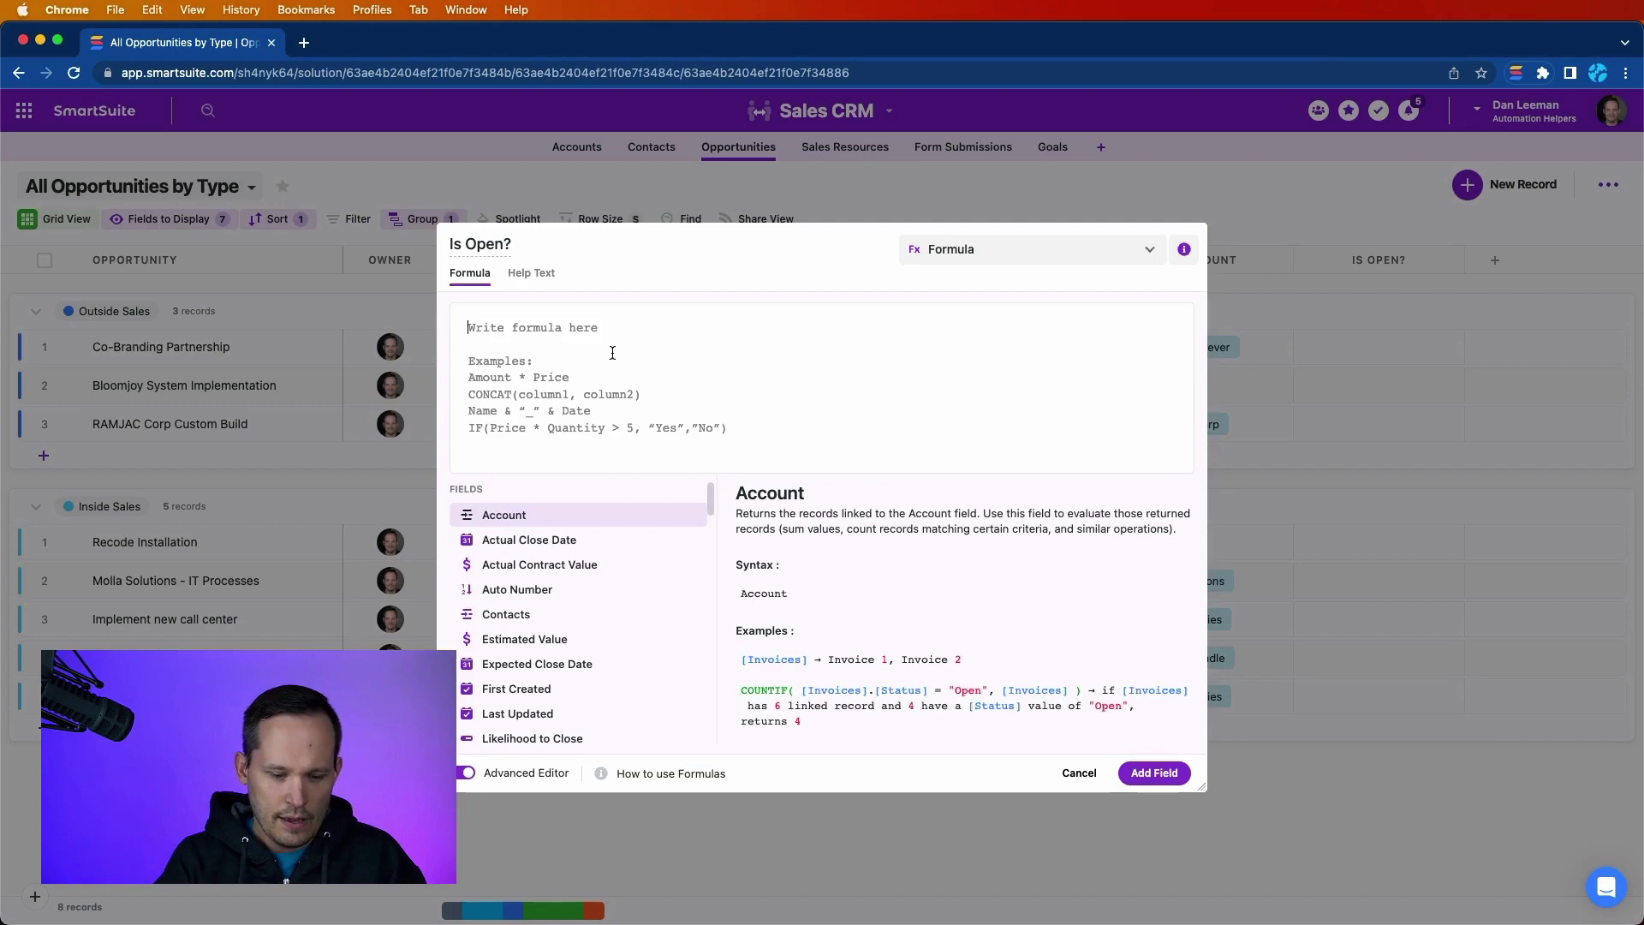
text(I)
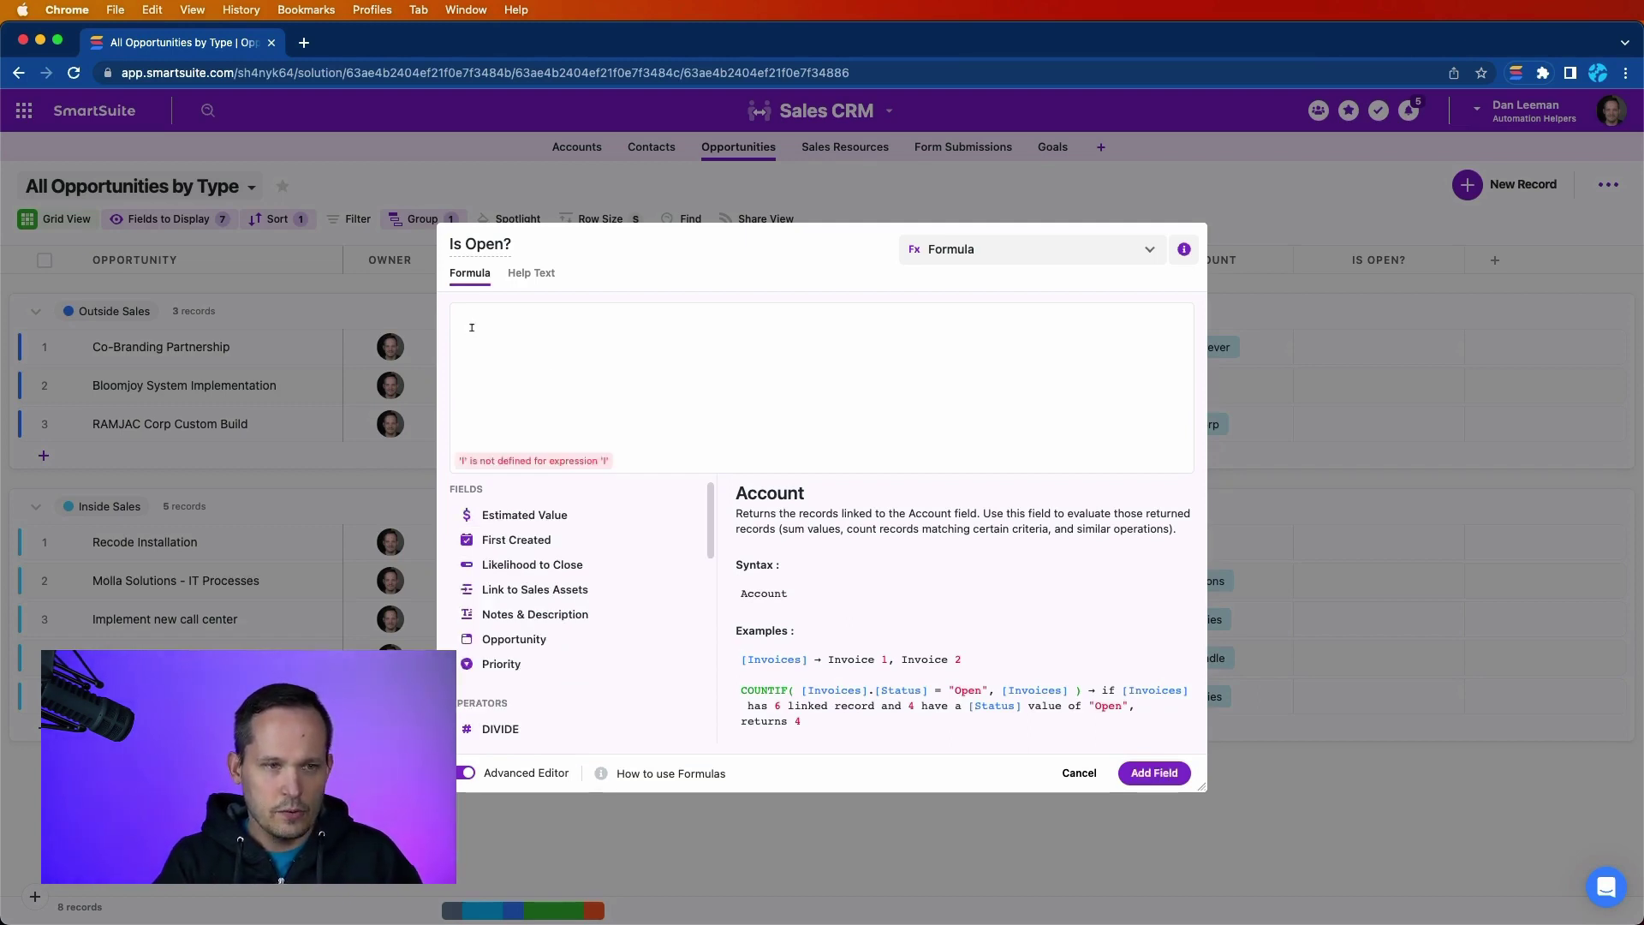
text(F()
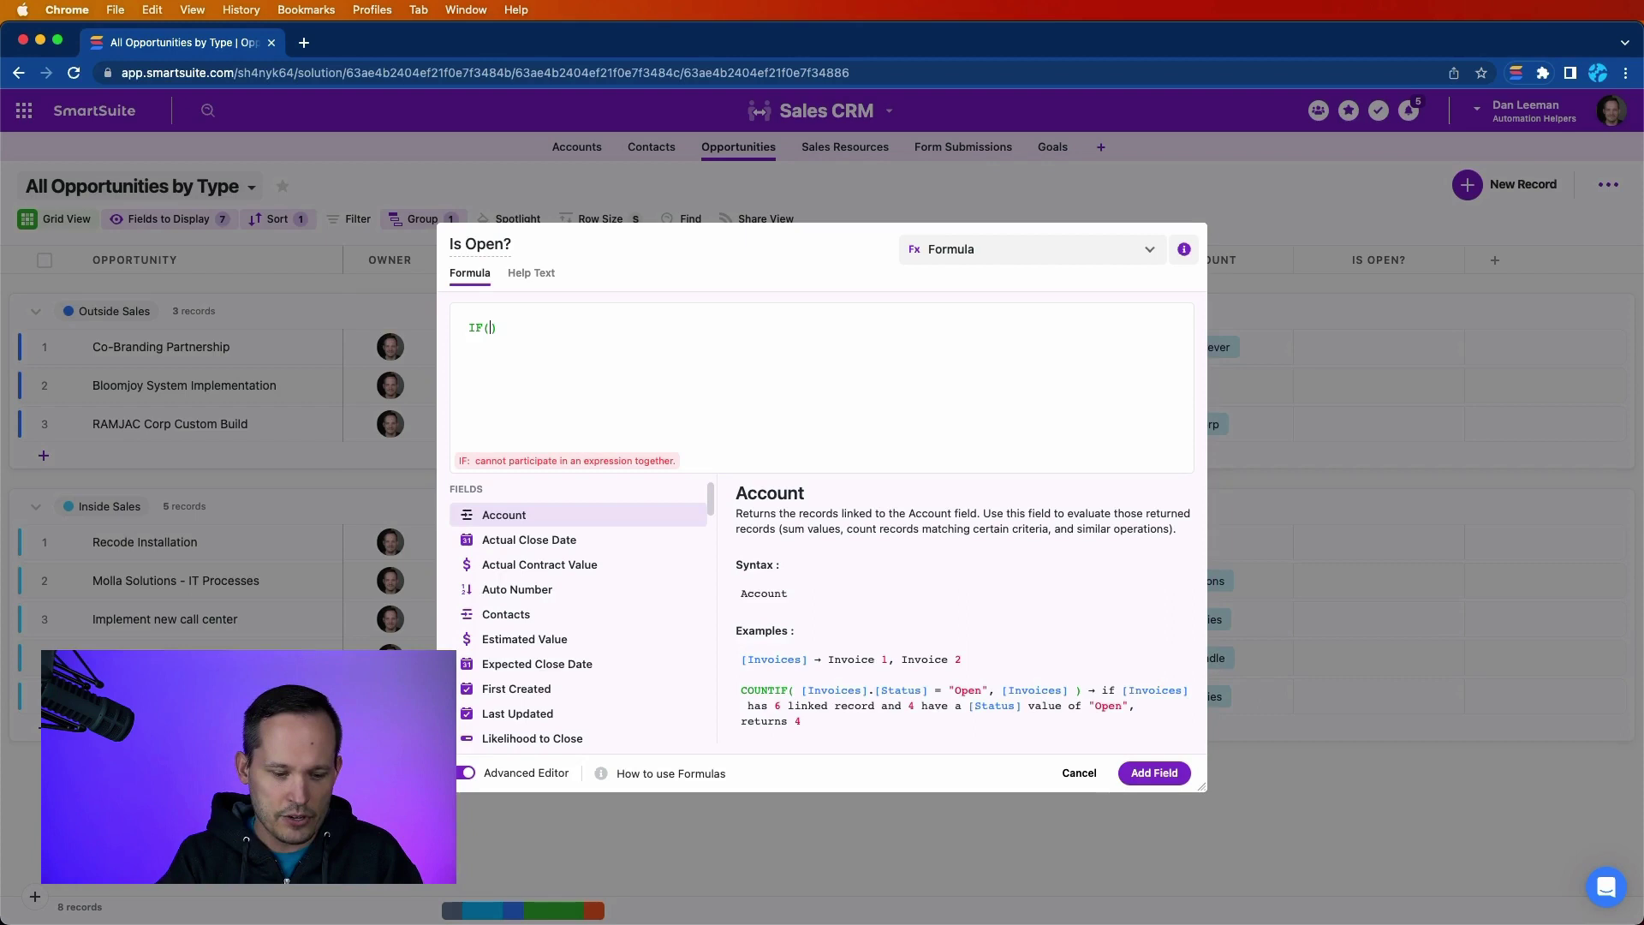
Complete IF(OR([Stage]="Closed - Won",[Stage]="Closed - Lost"),"No","Yes") and add the field
text(OR)
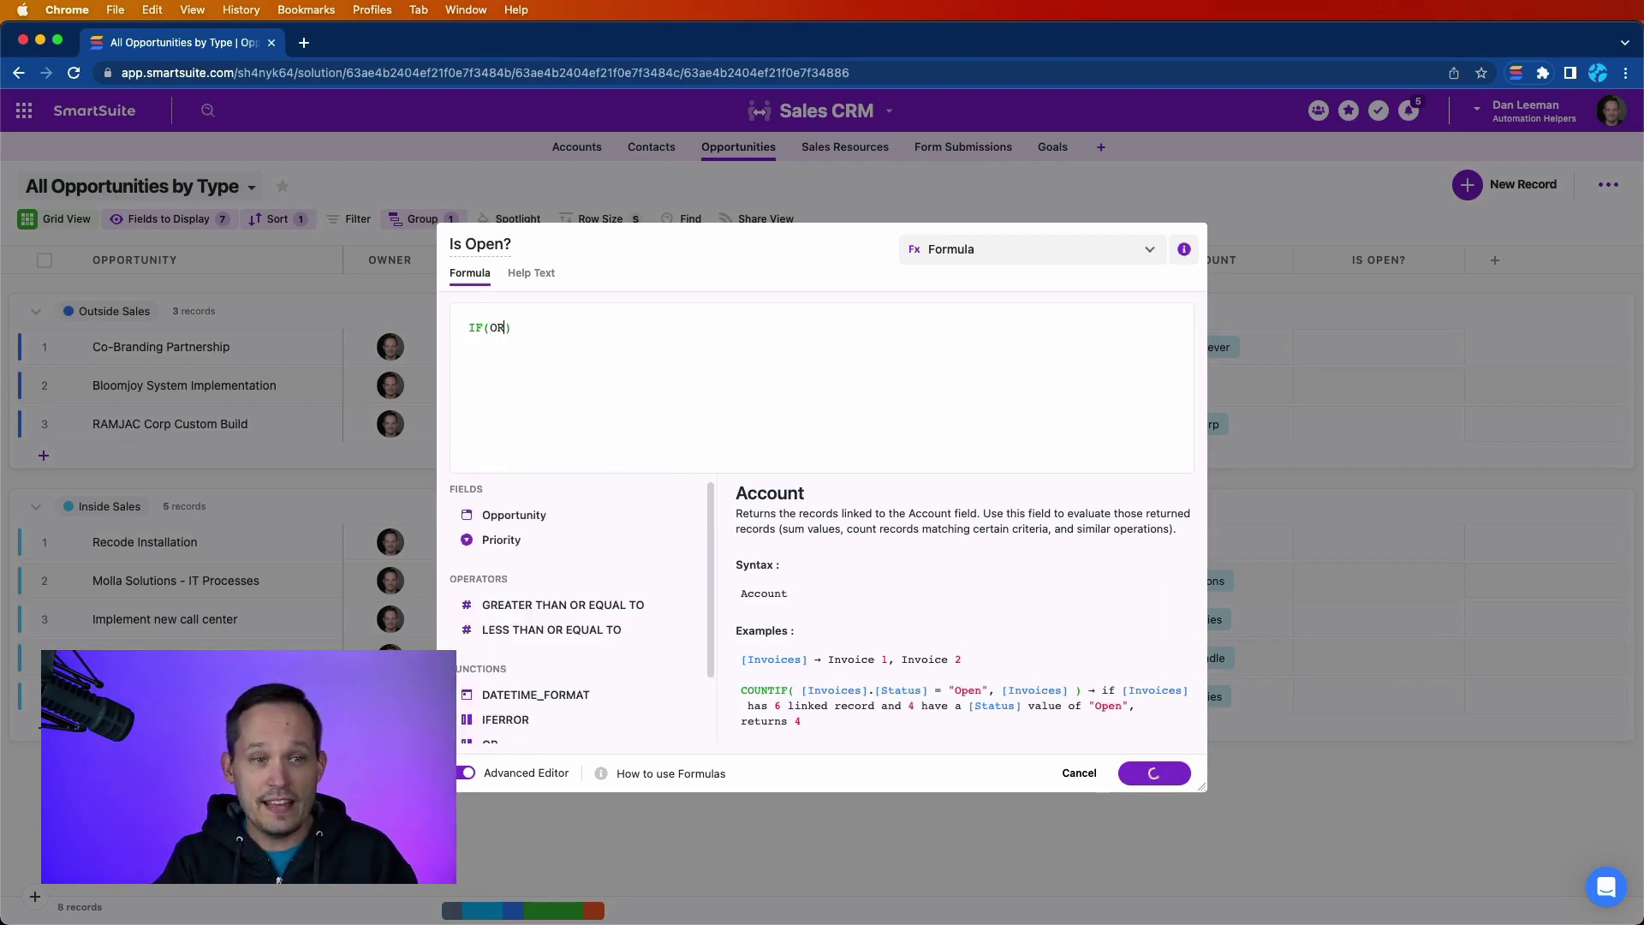
text(()
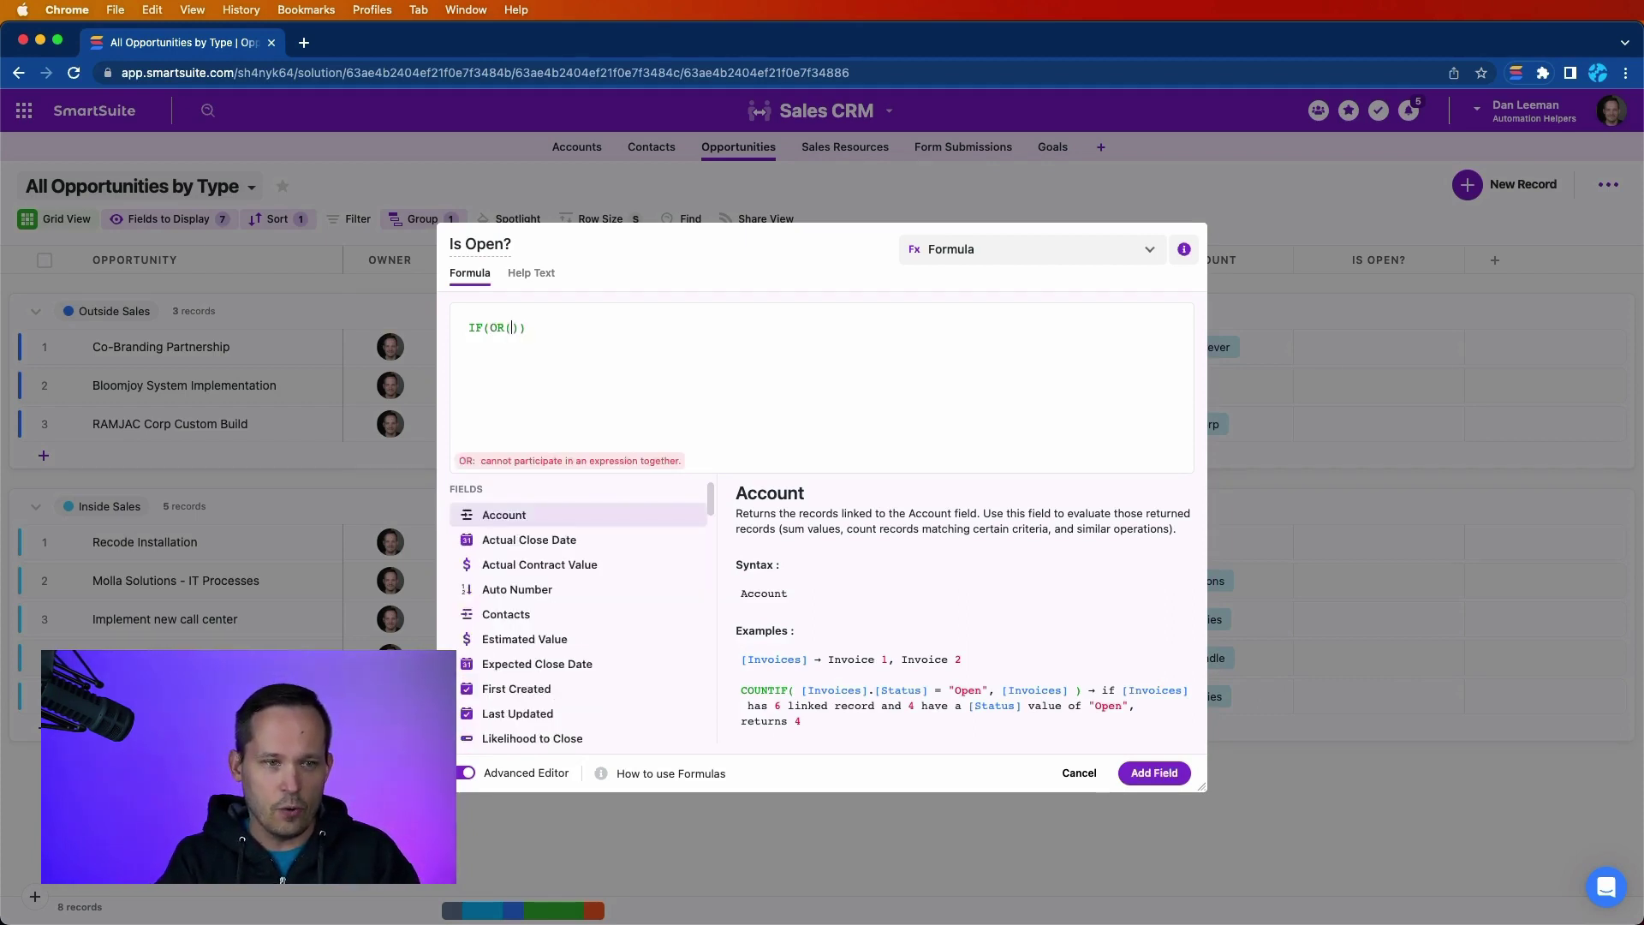
text([Stage])
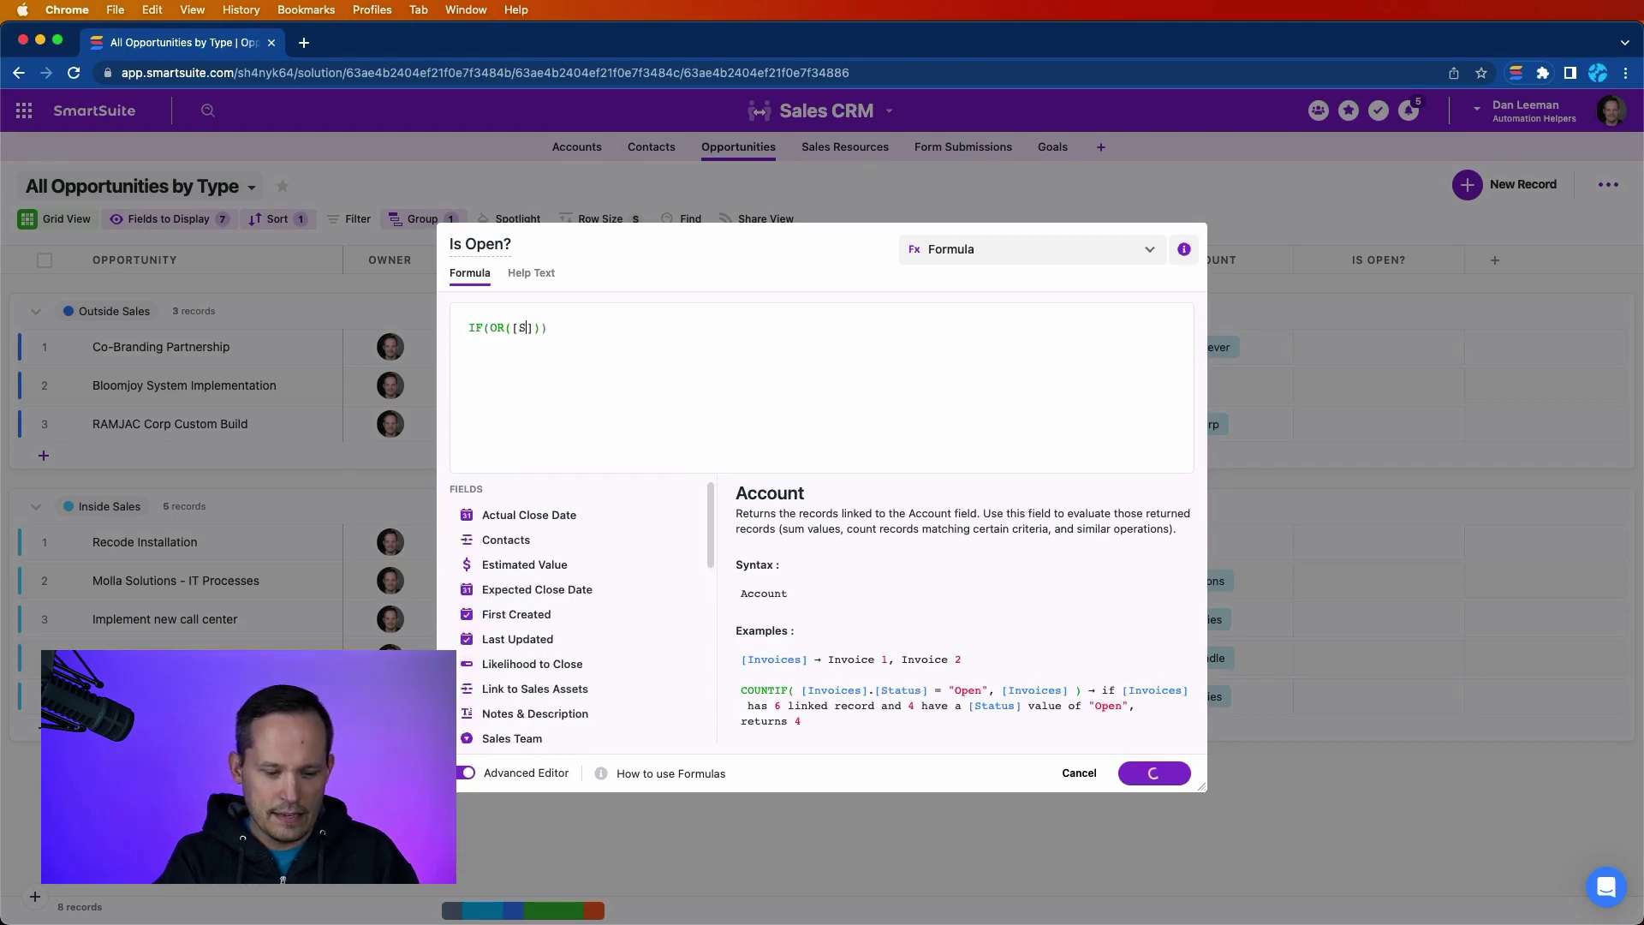
text( = ")
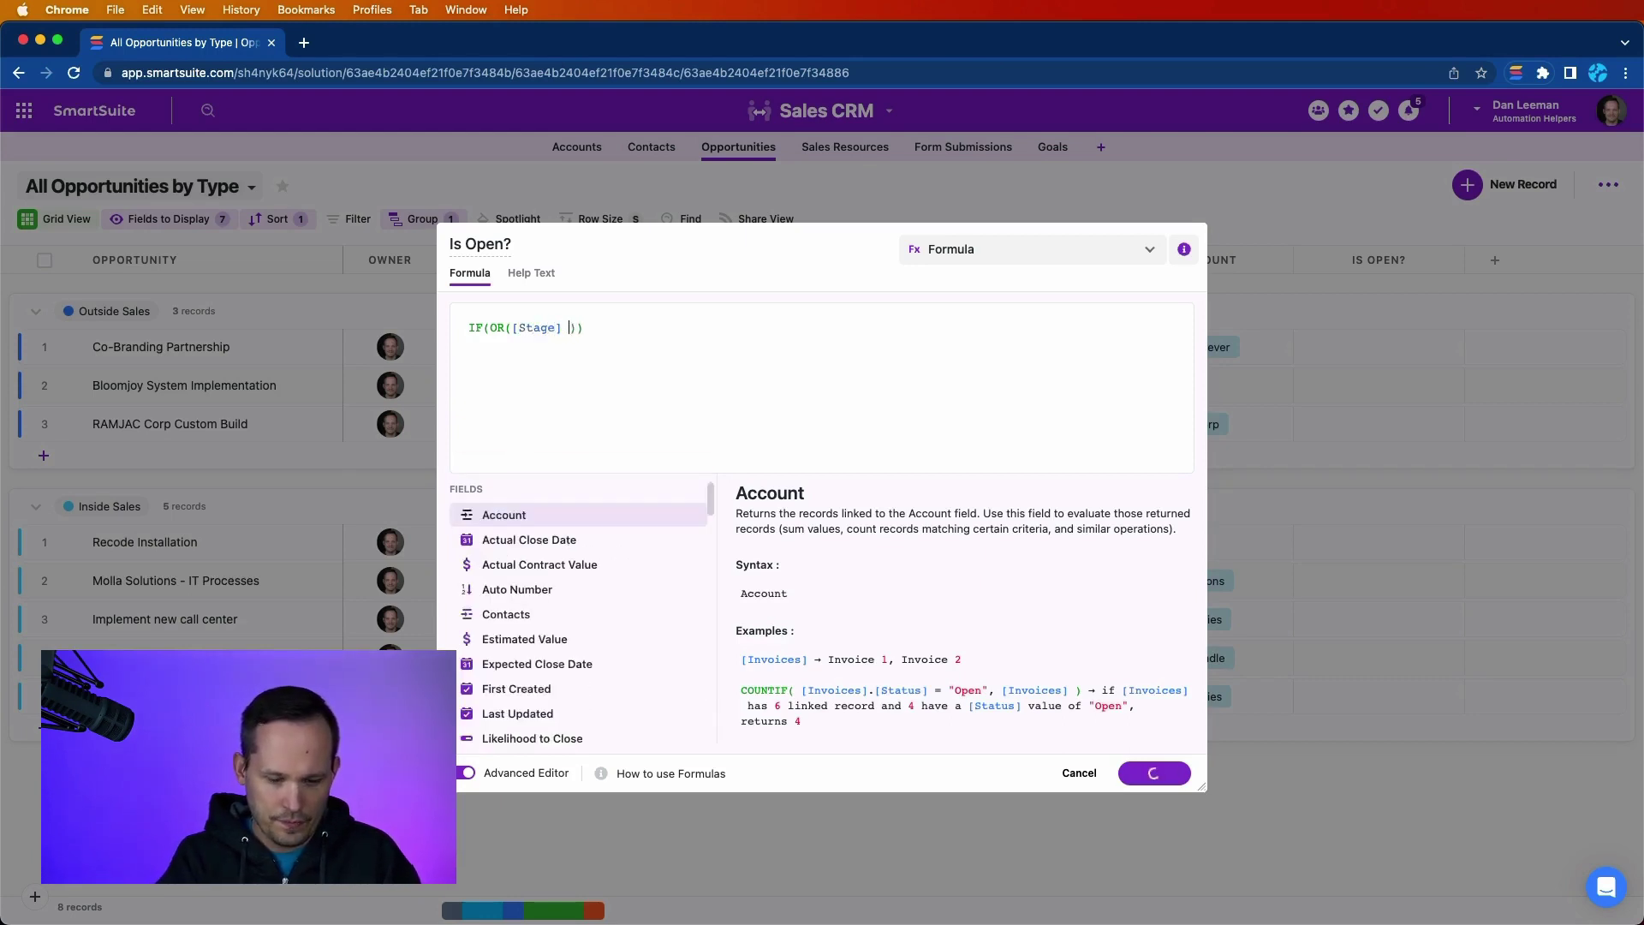
text(Clo)
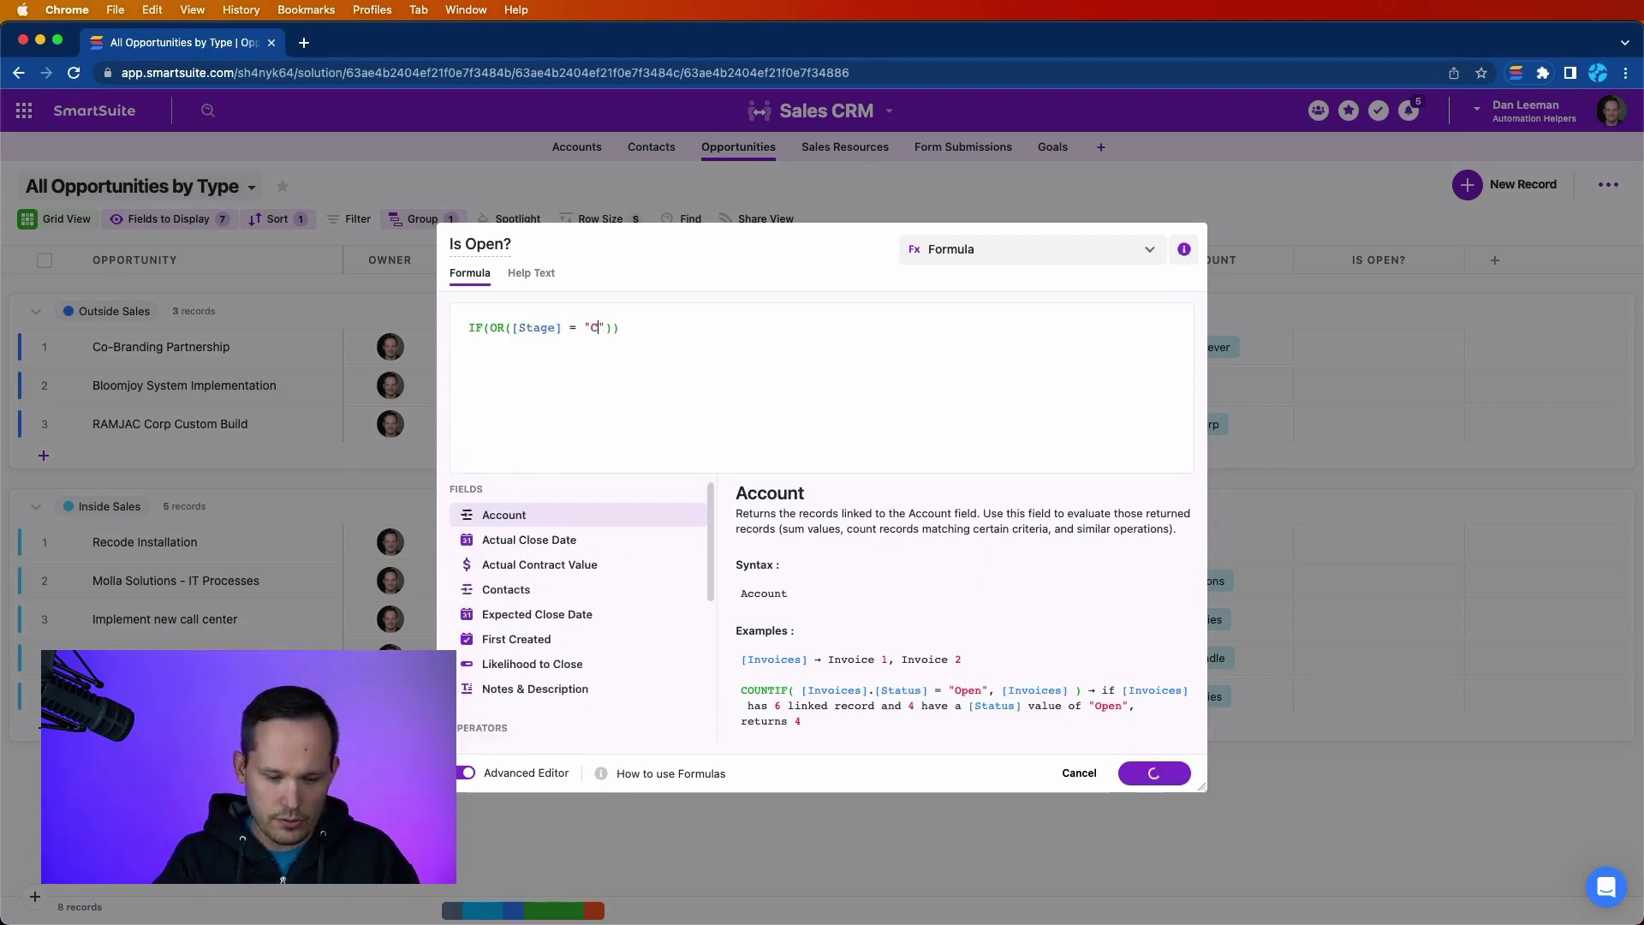
text(sed - Won)
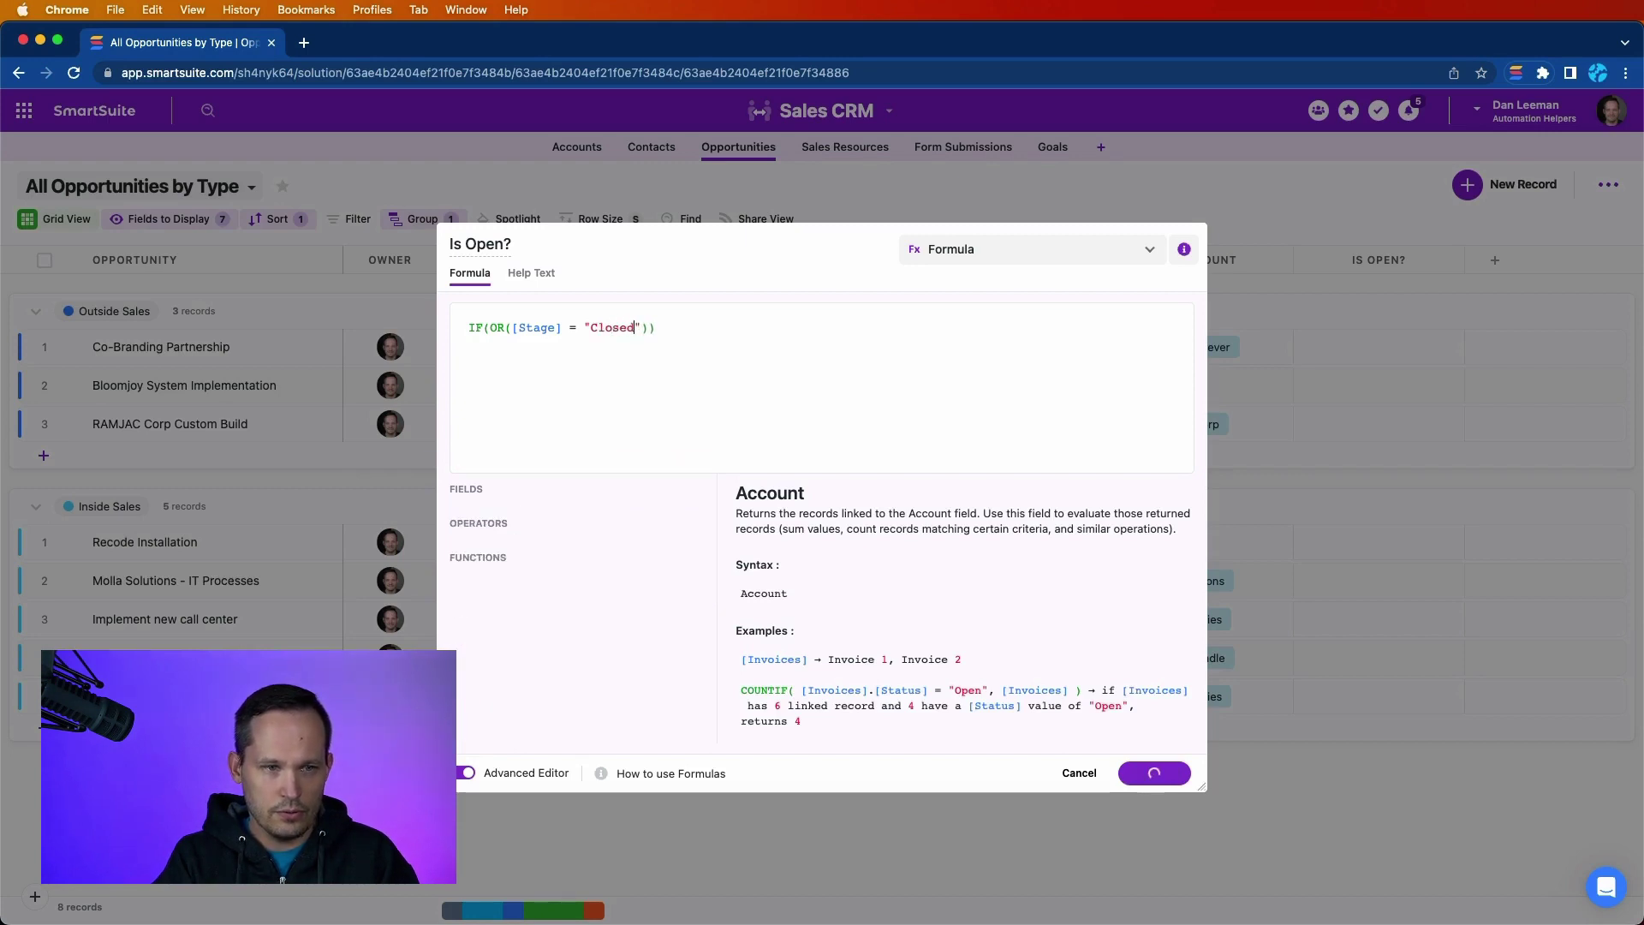
text(")
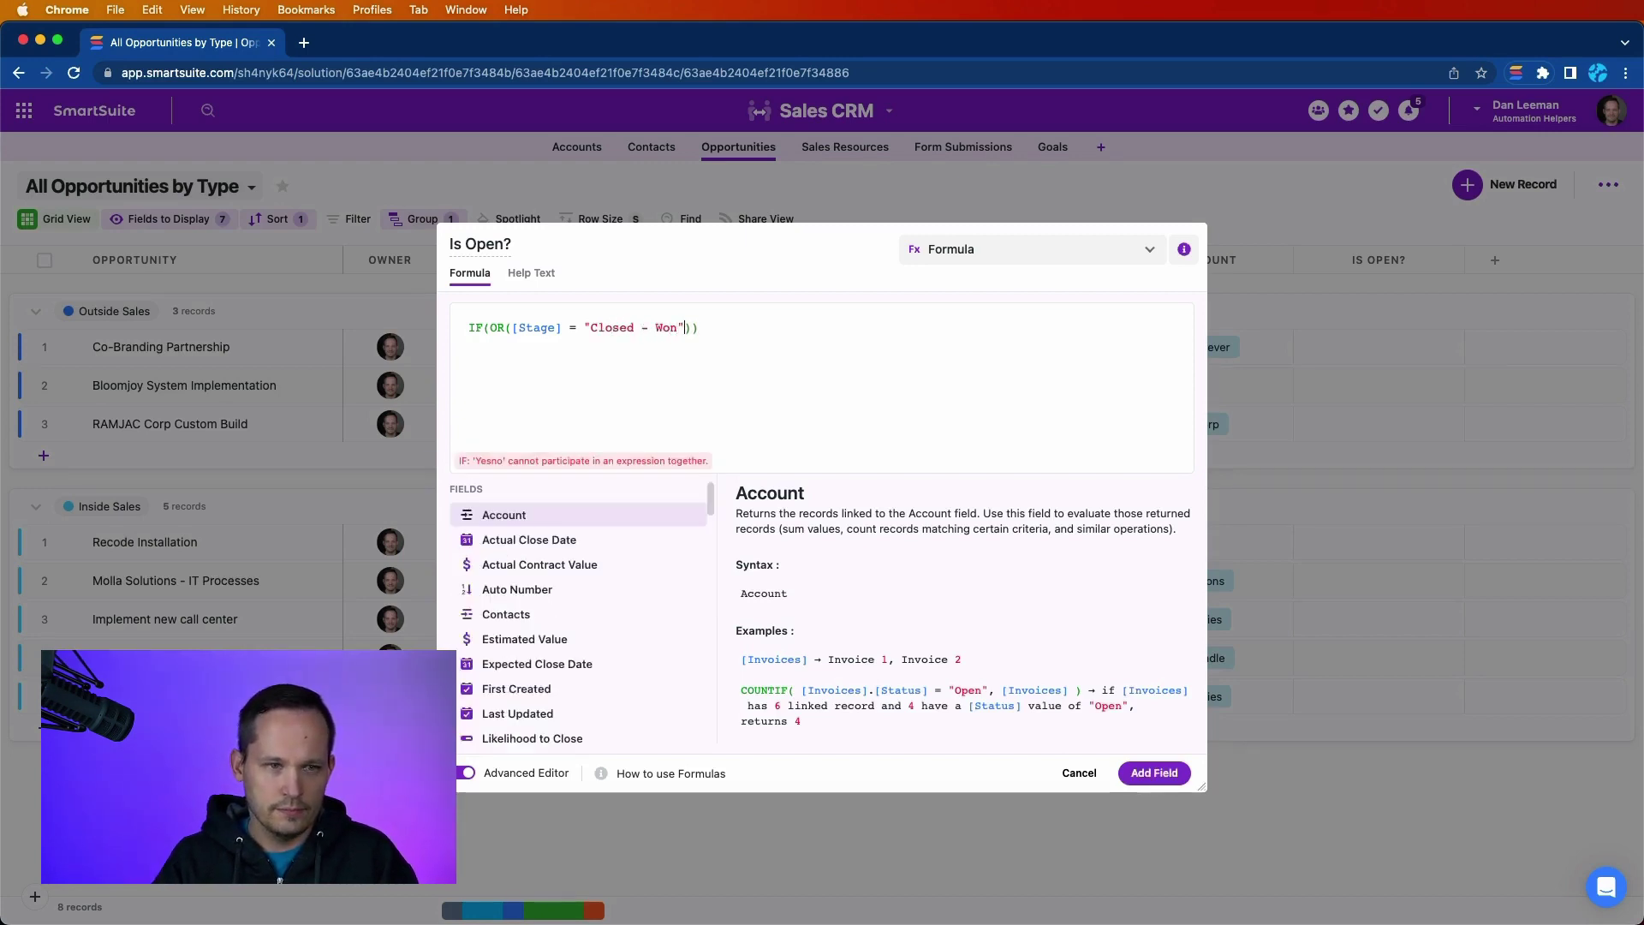
text(, )
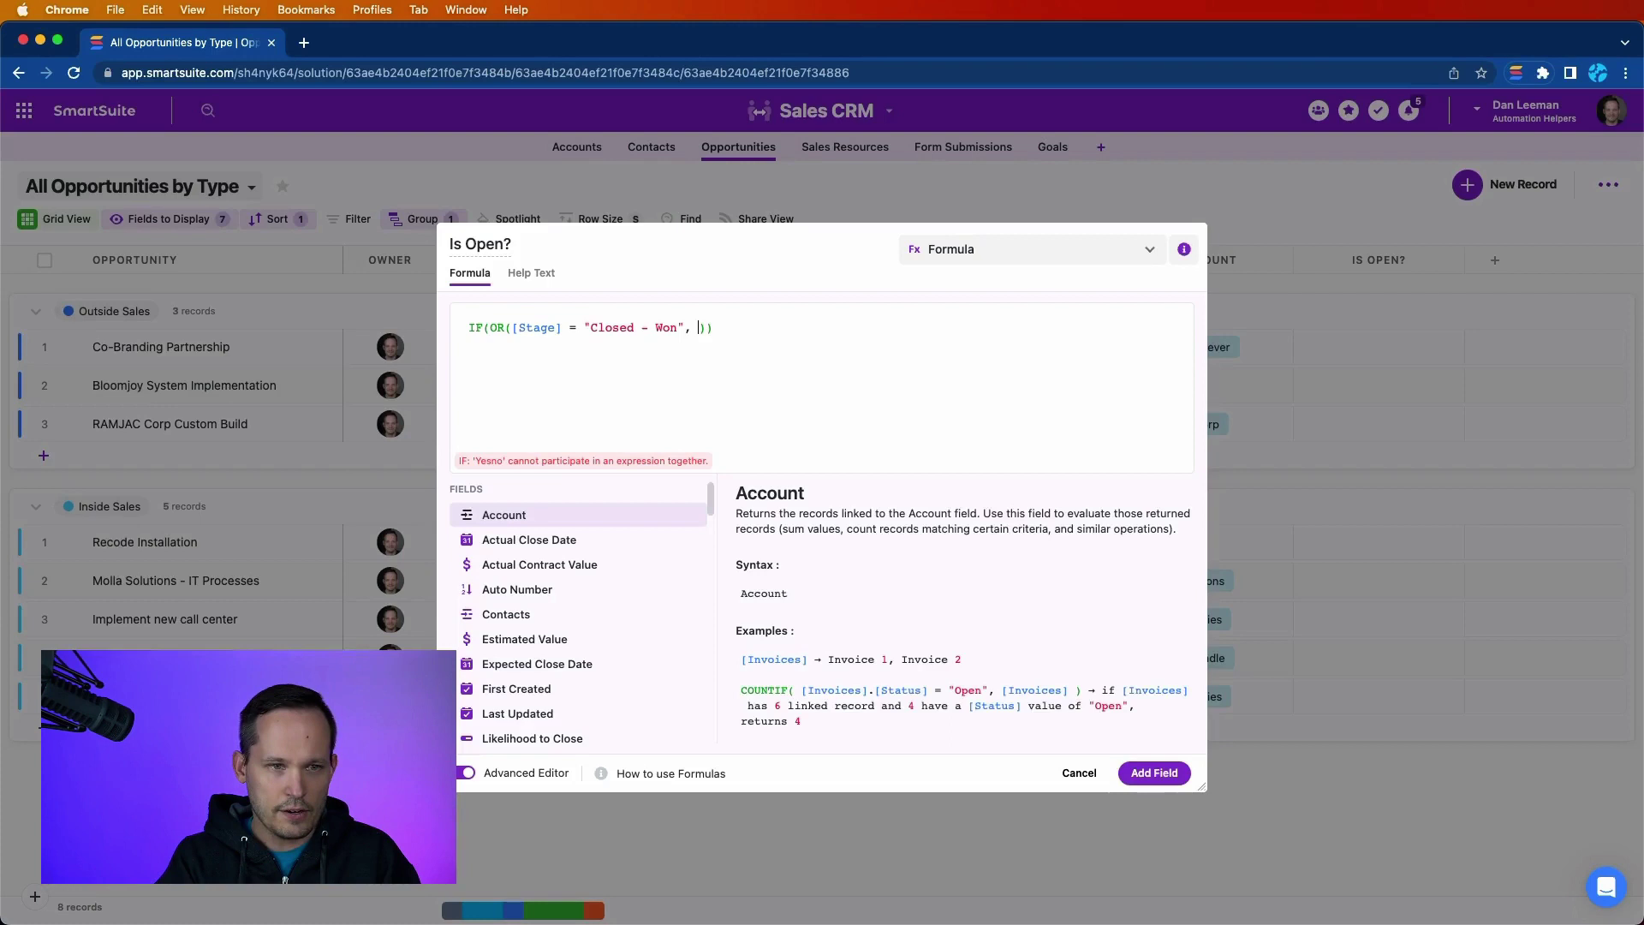
text([)
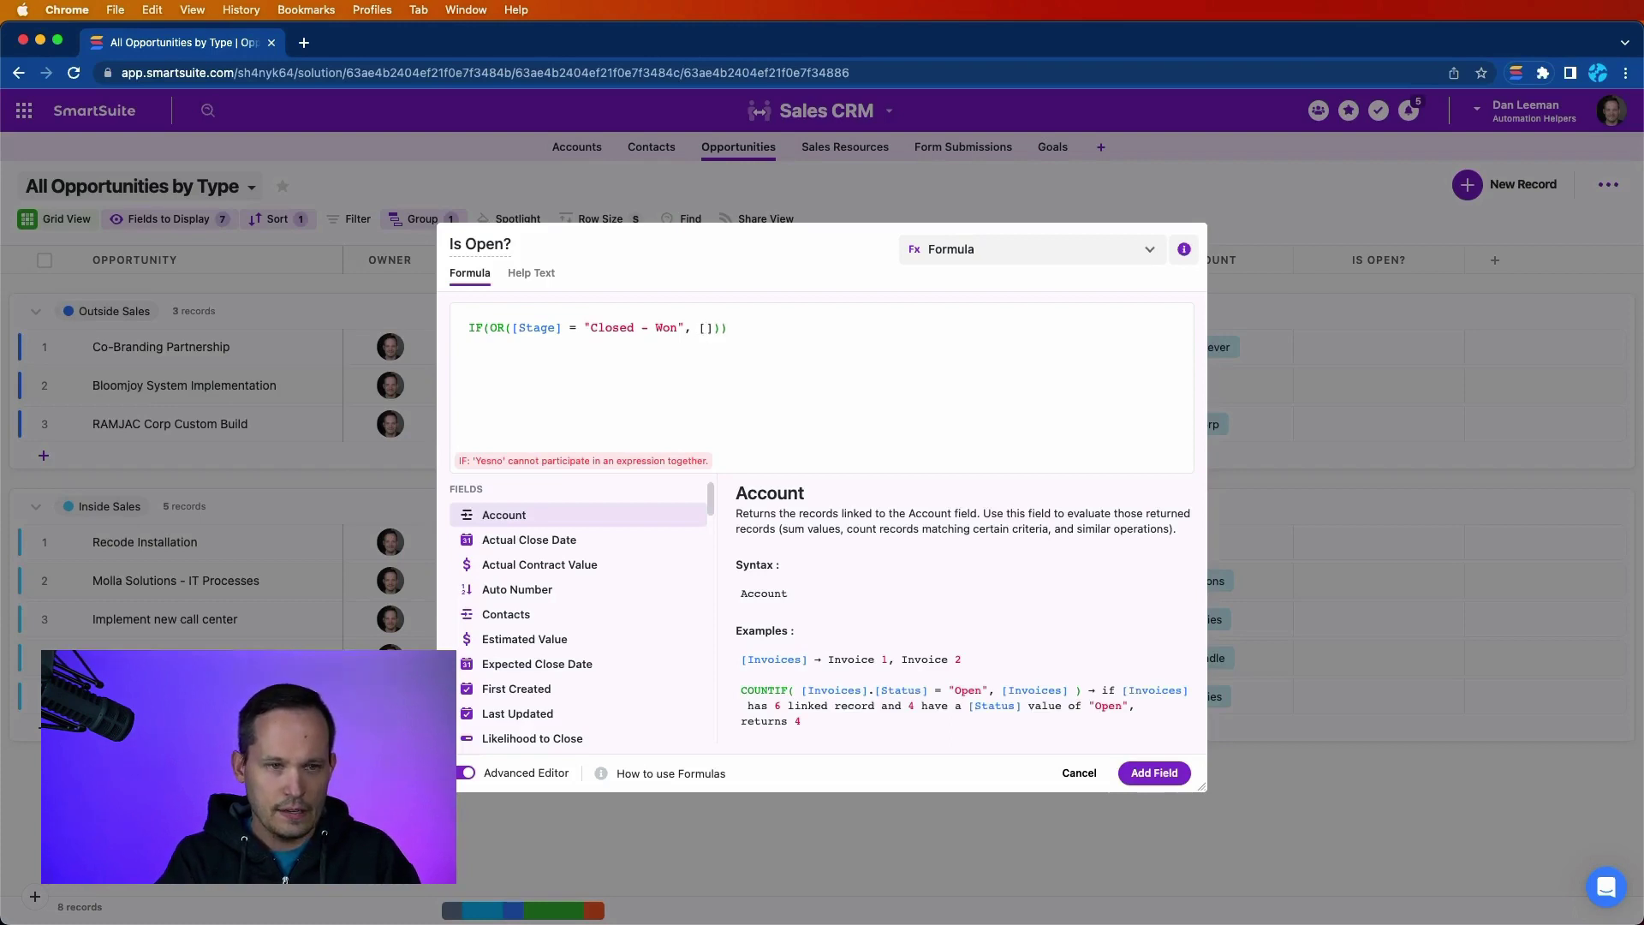
text(Stage] )
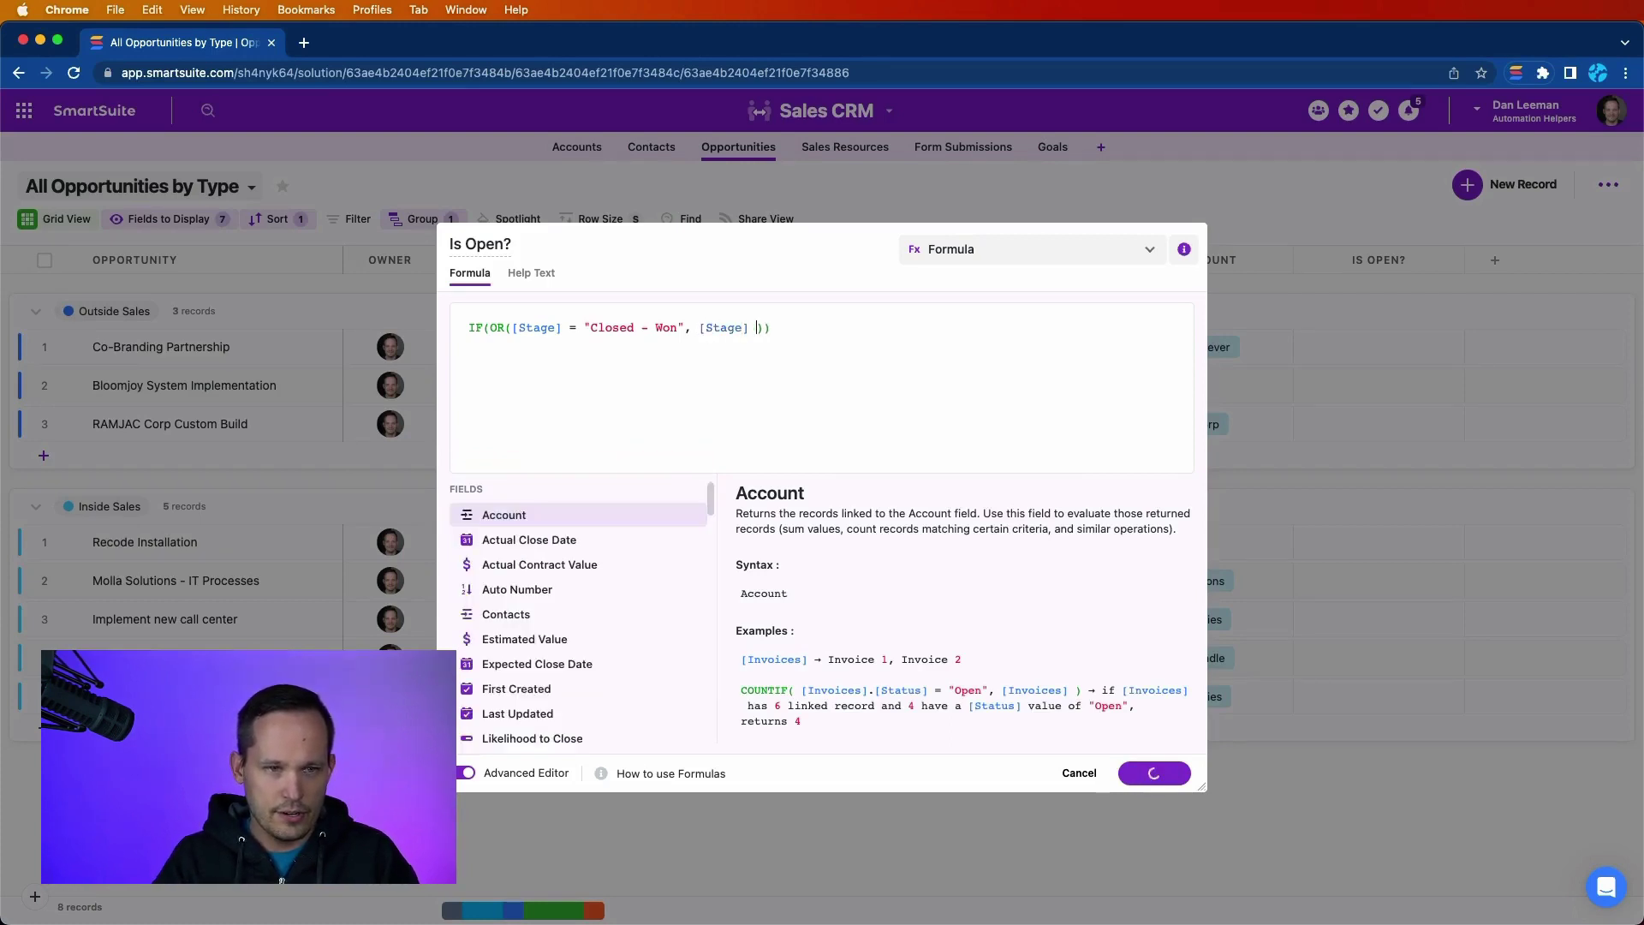
text(= "C)
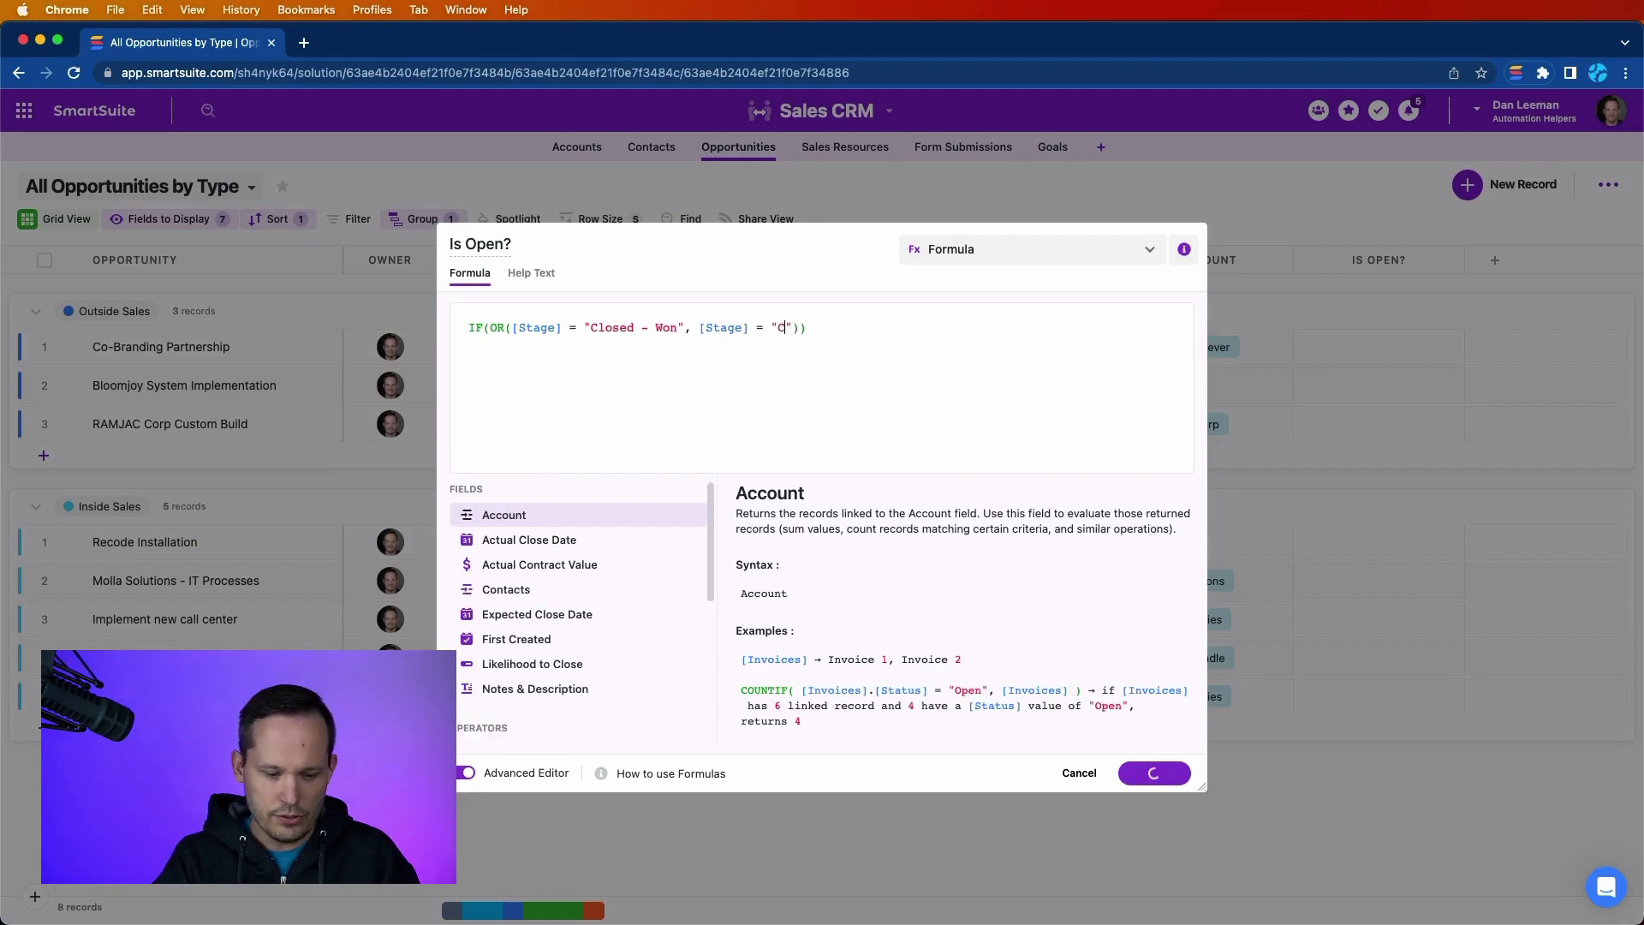
text(losed - Los)
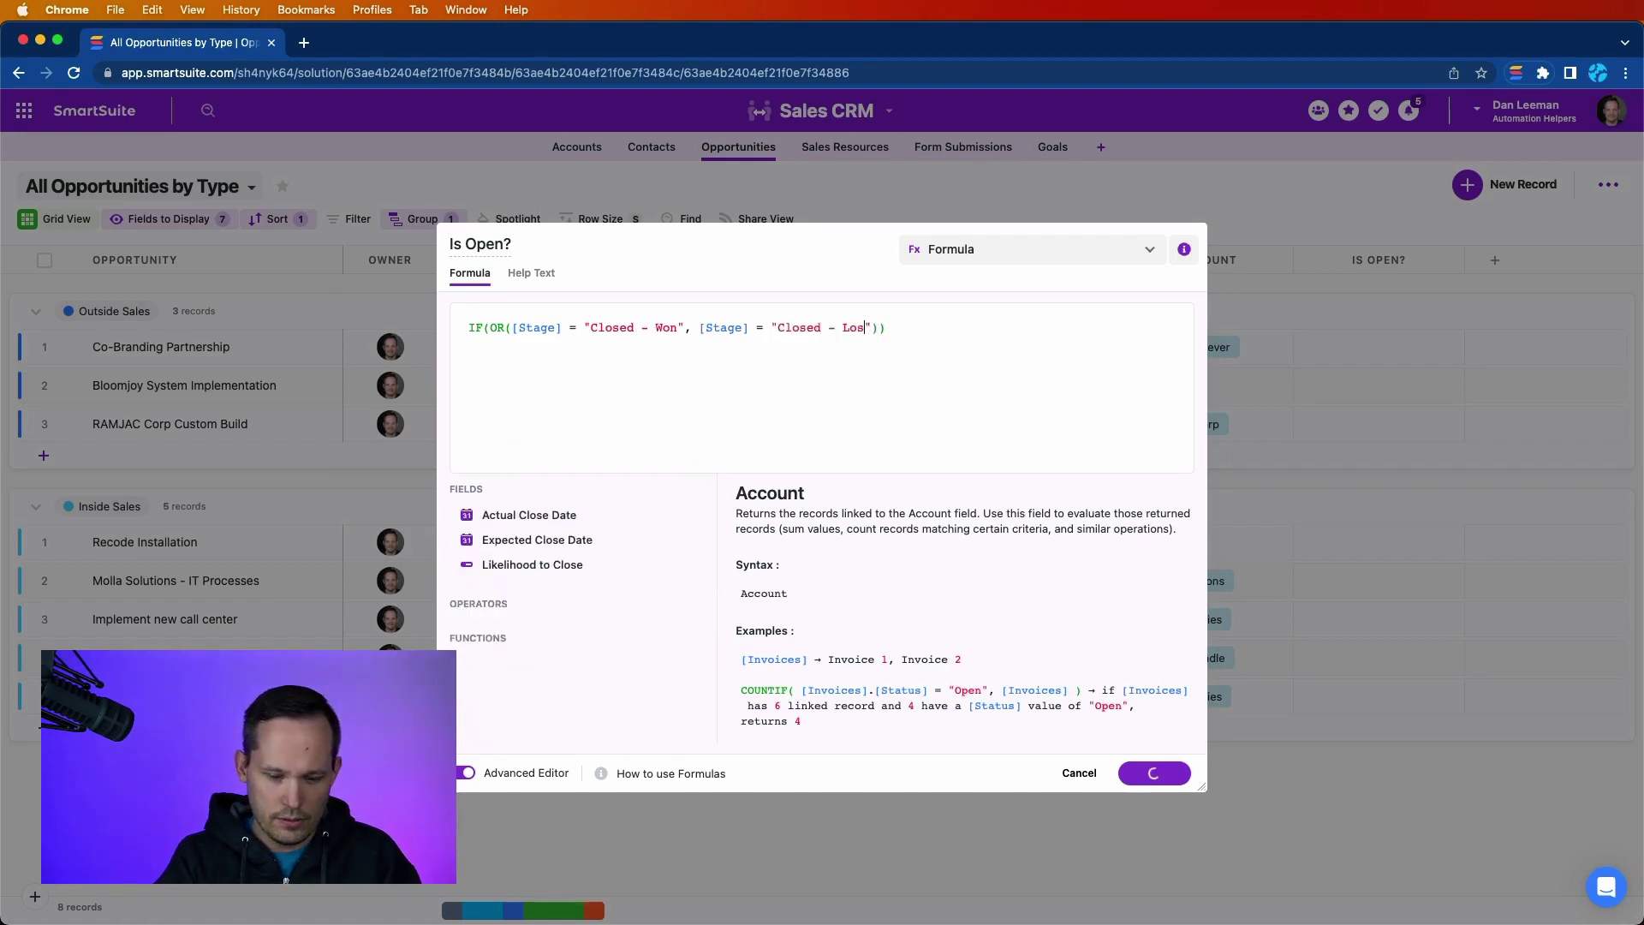
text(t)
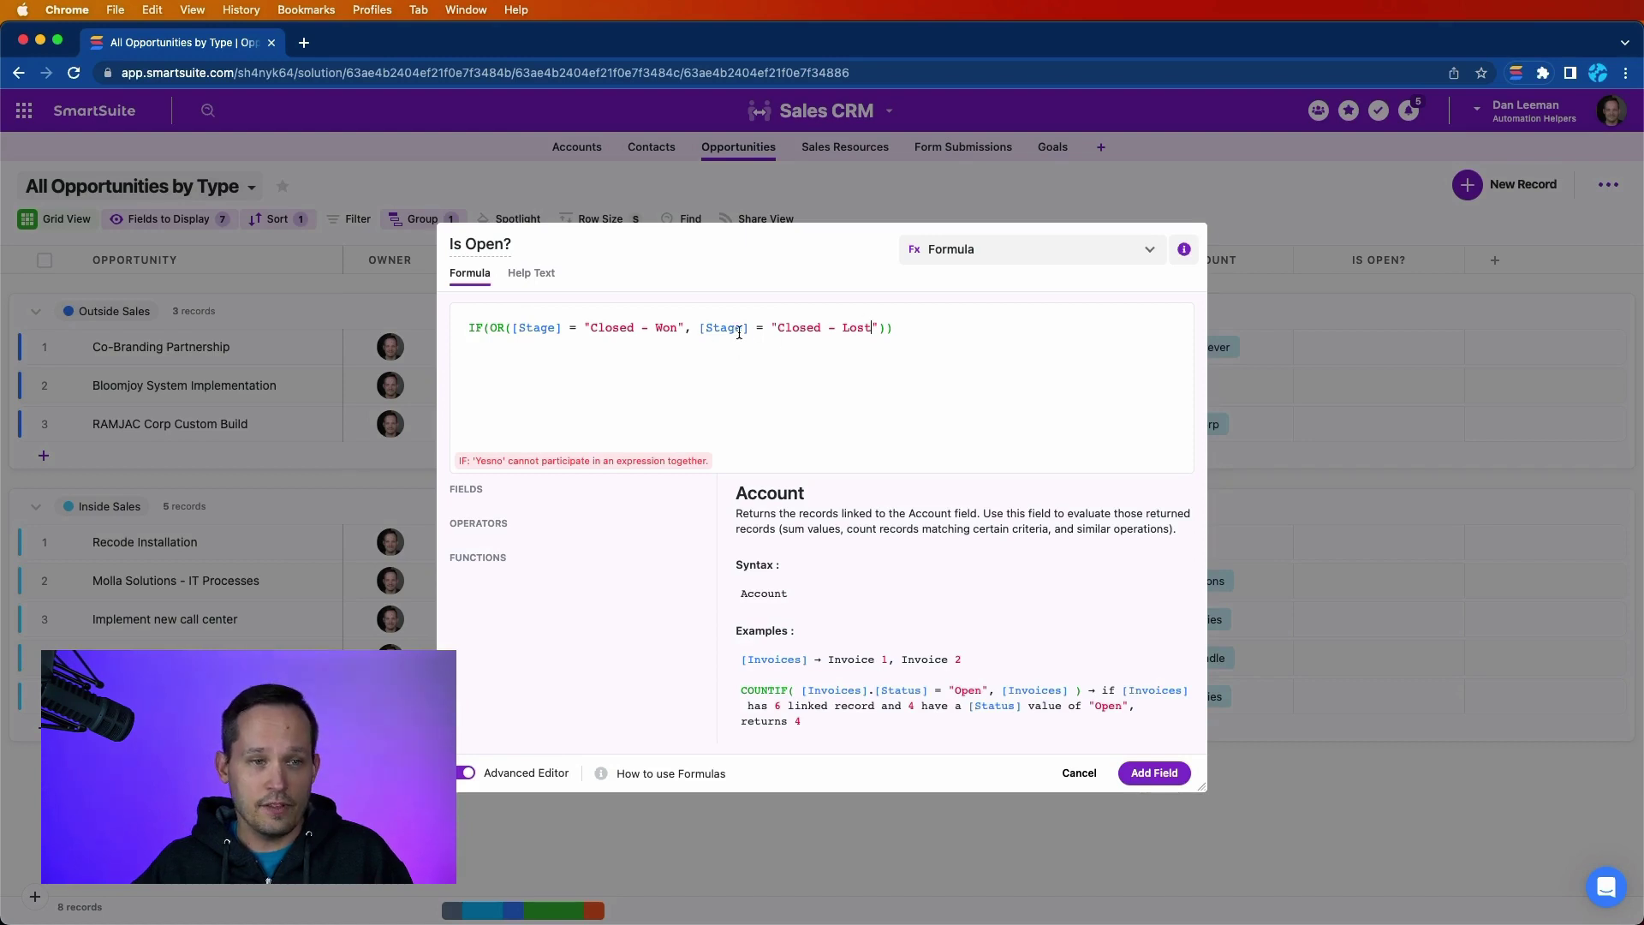
click(882, 330)
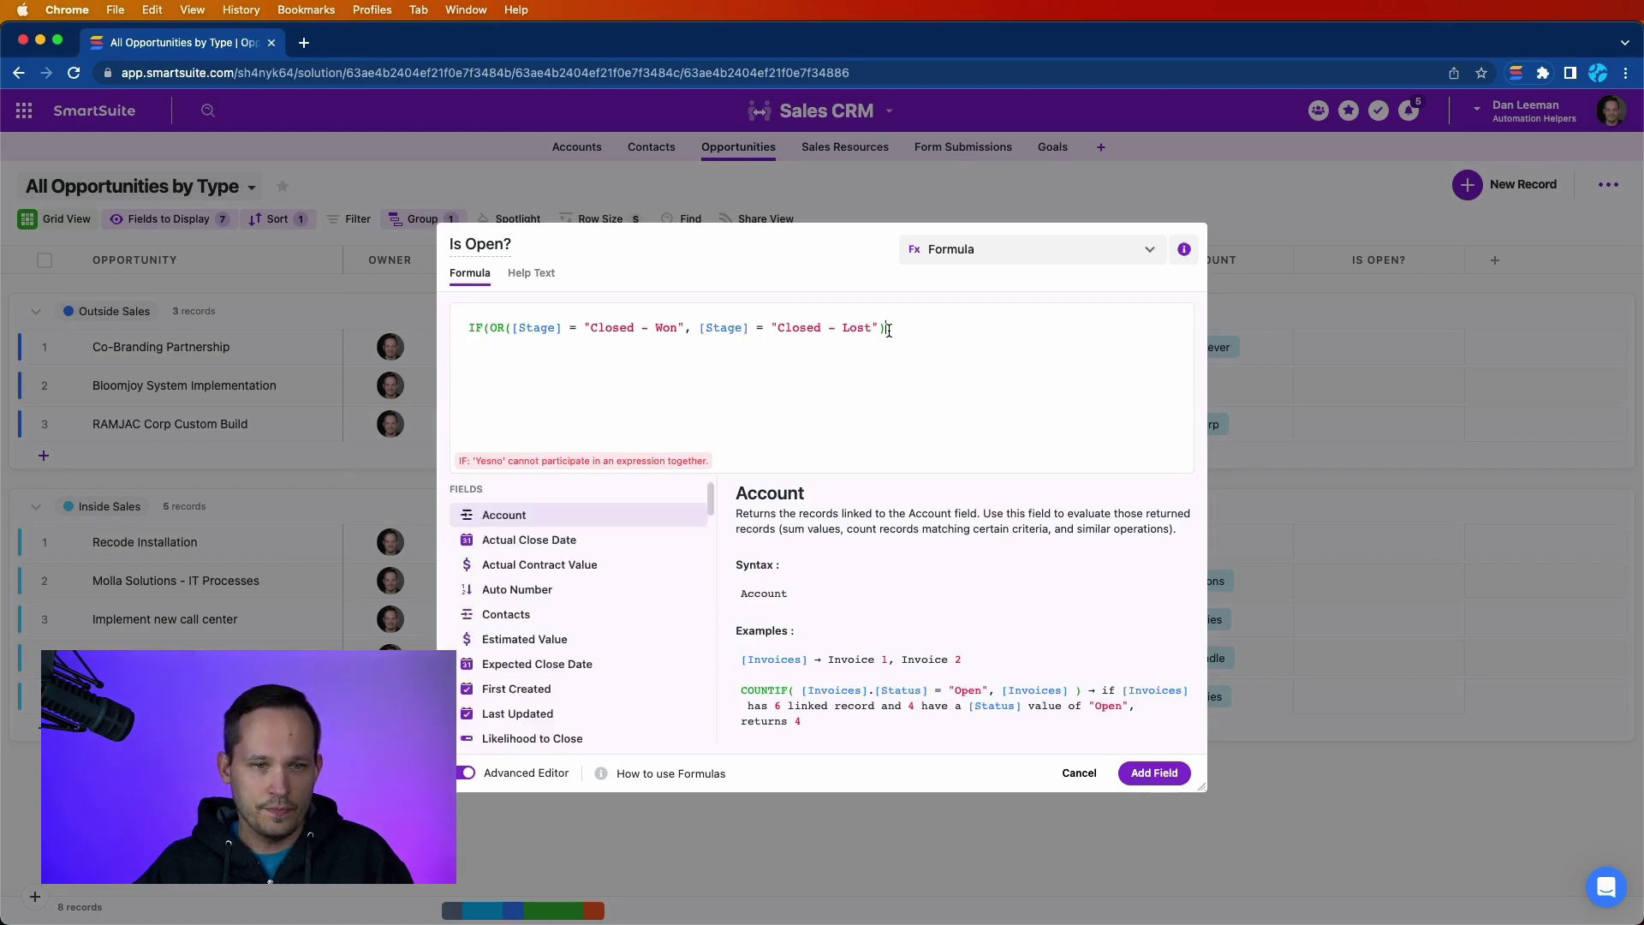
text(), )
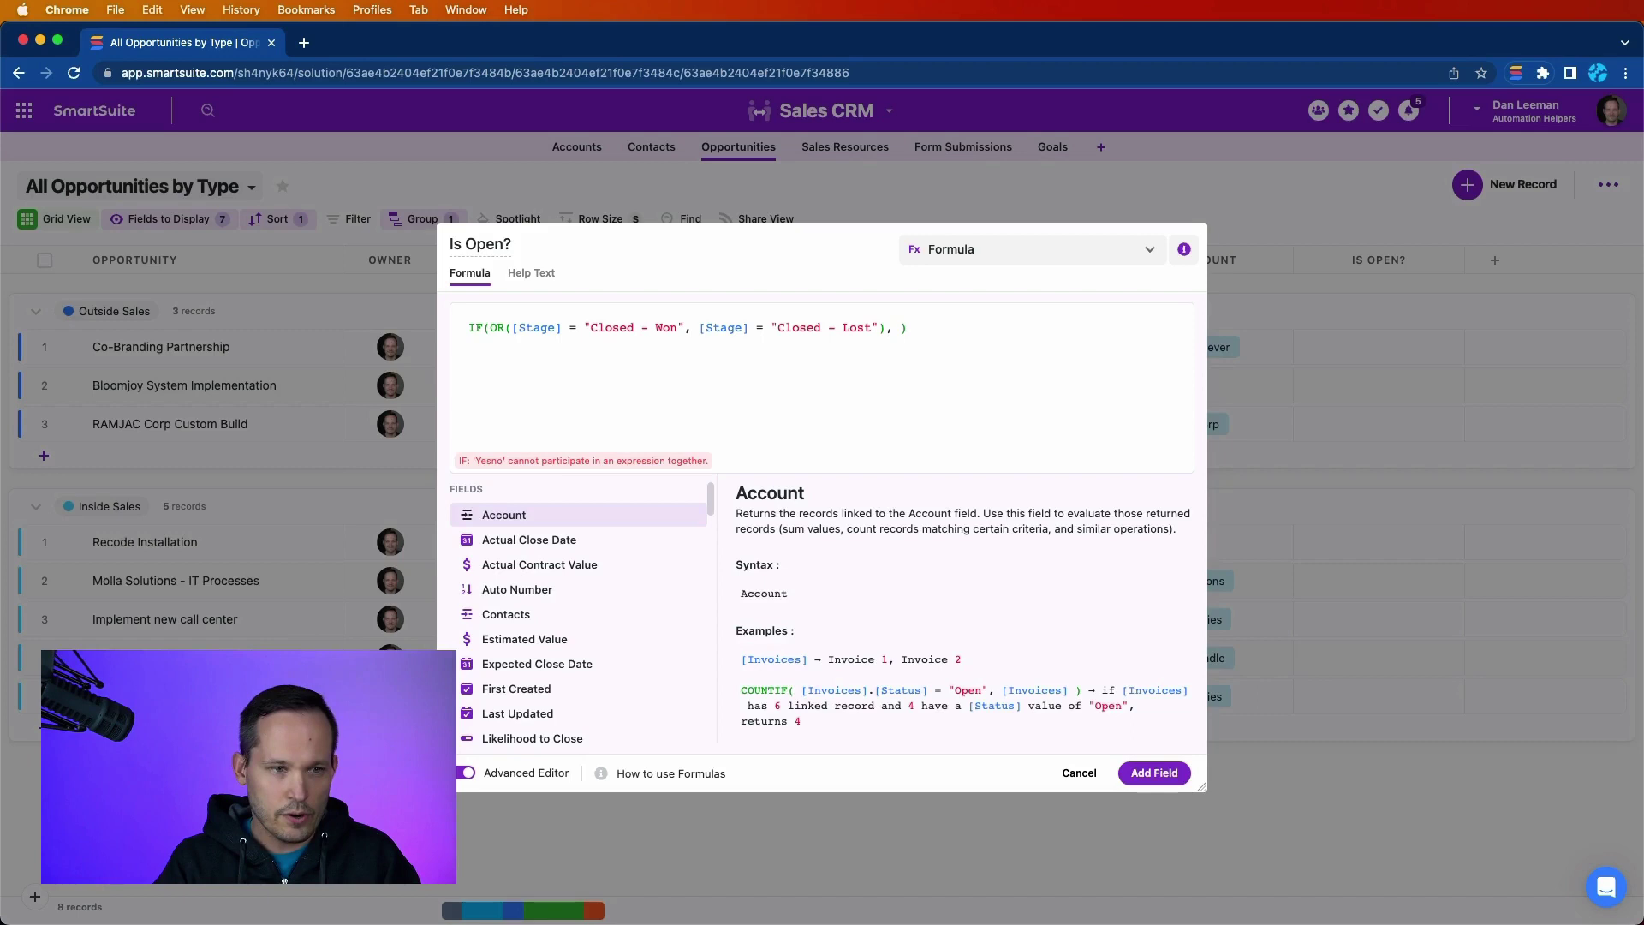
text("No)
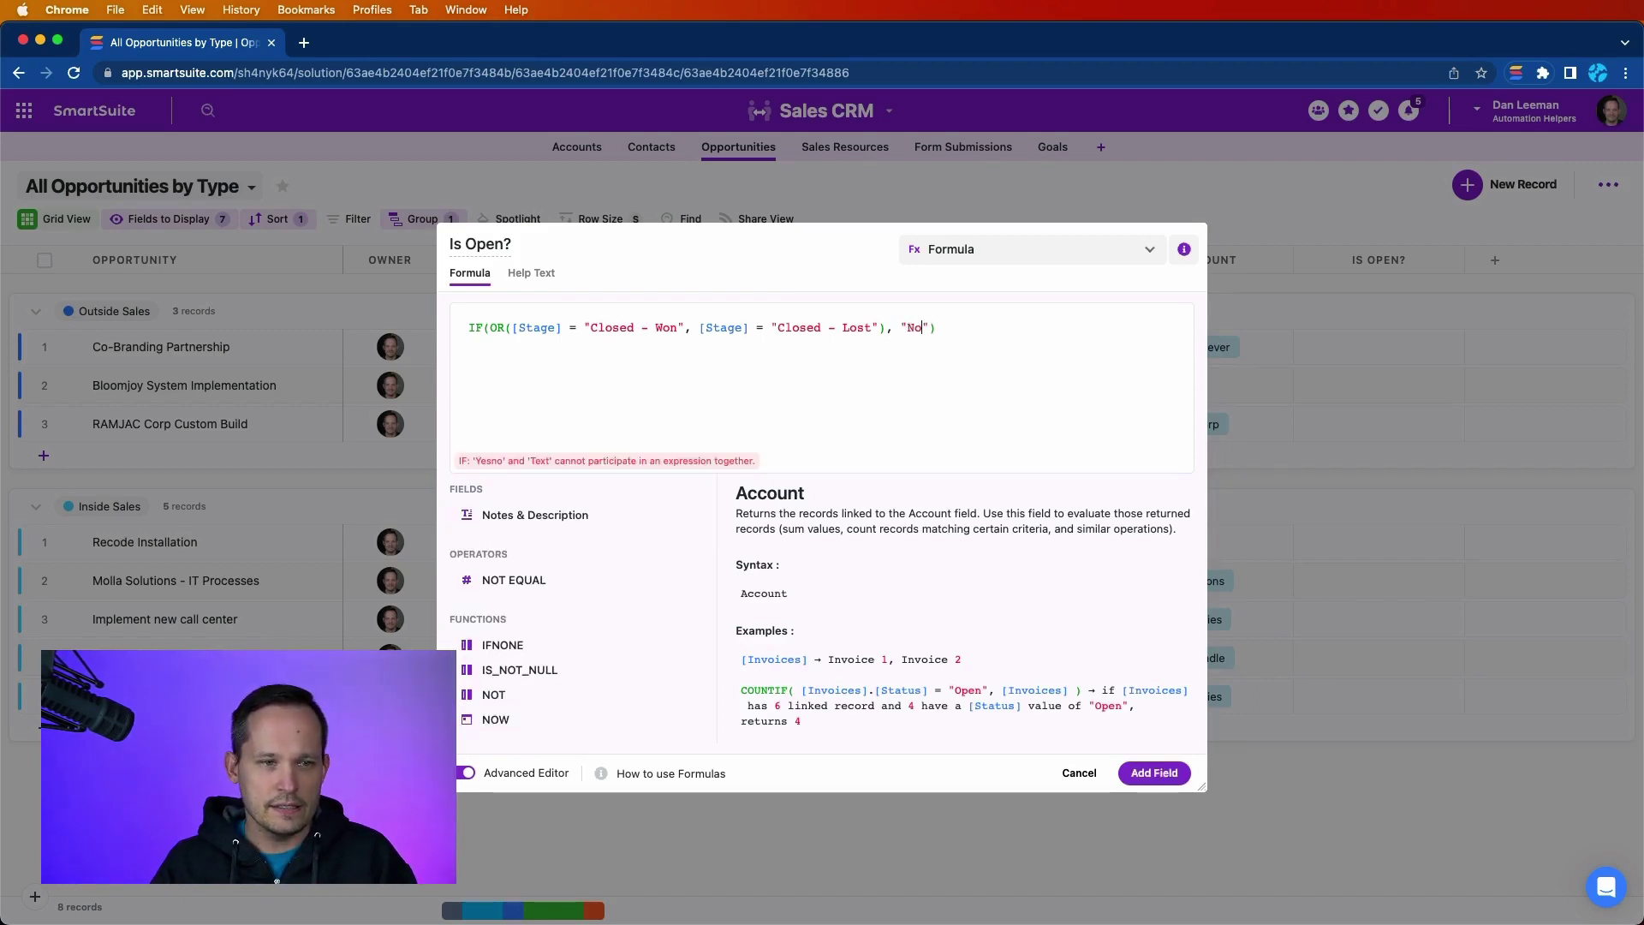
key(Right)
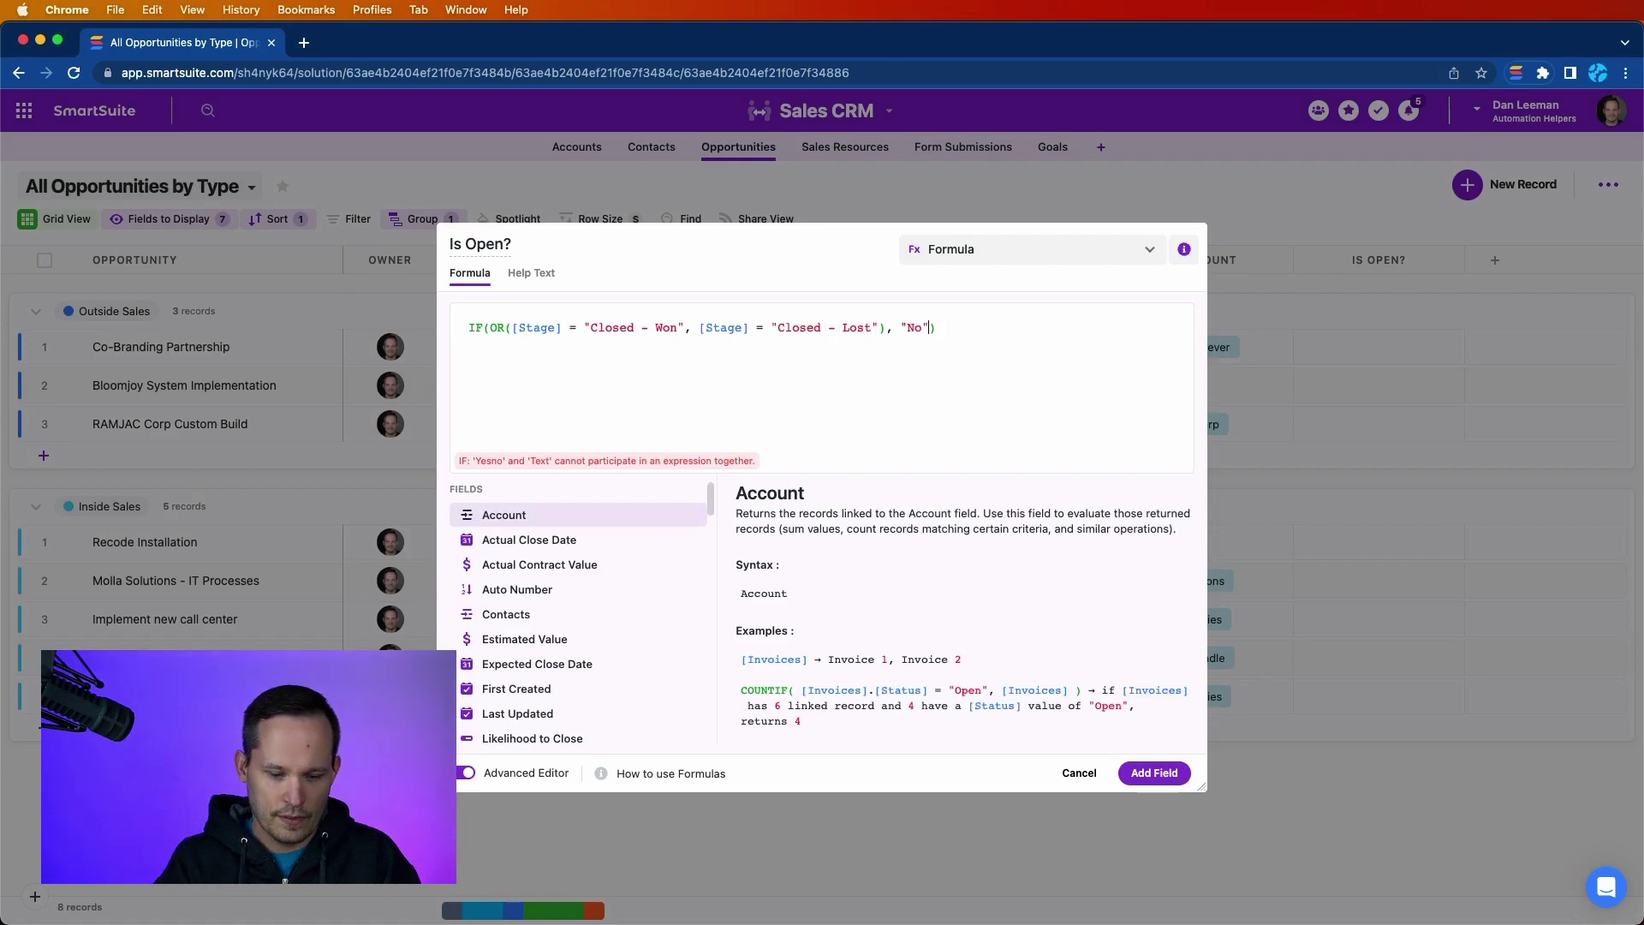
text(, "Yes)
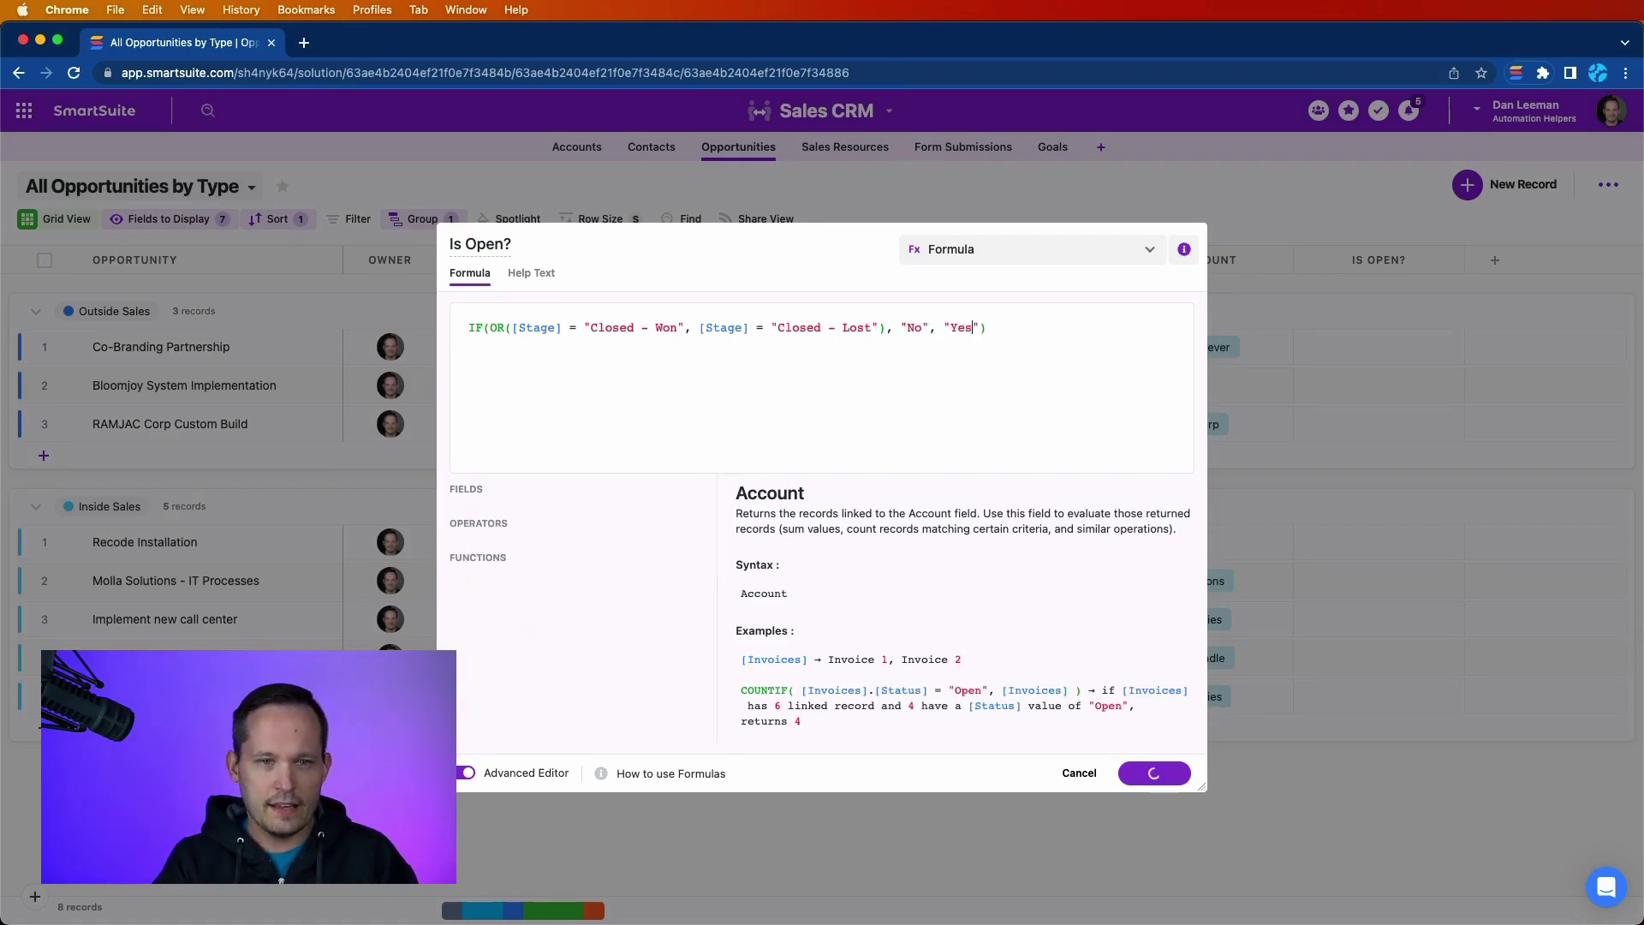
key(Right)
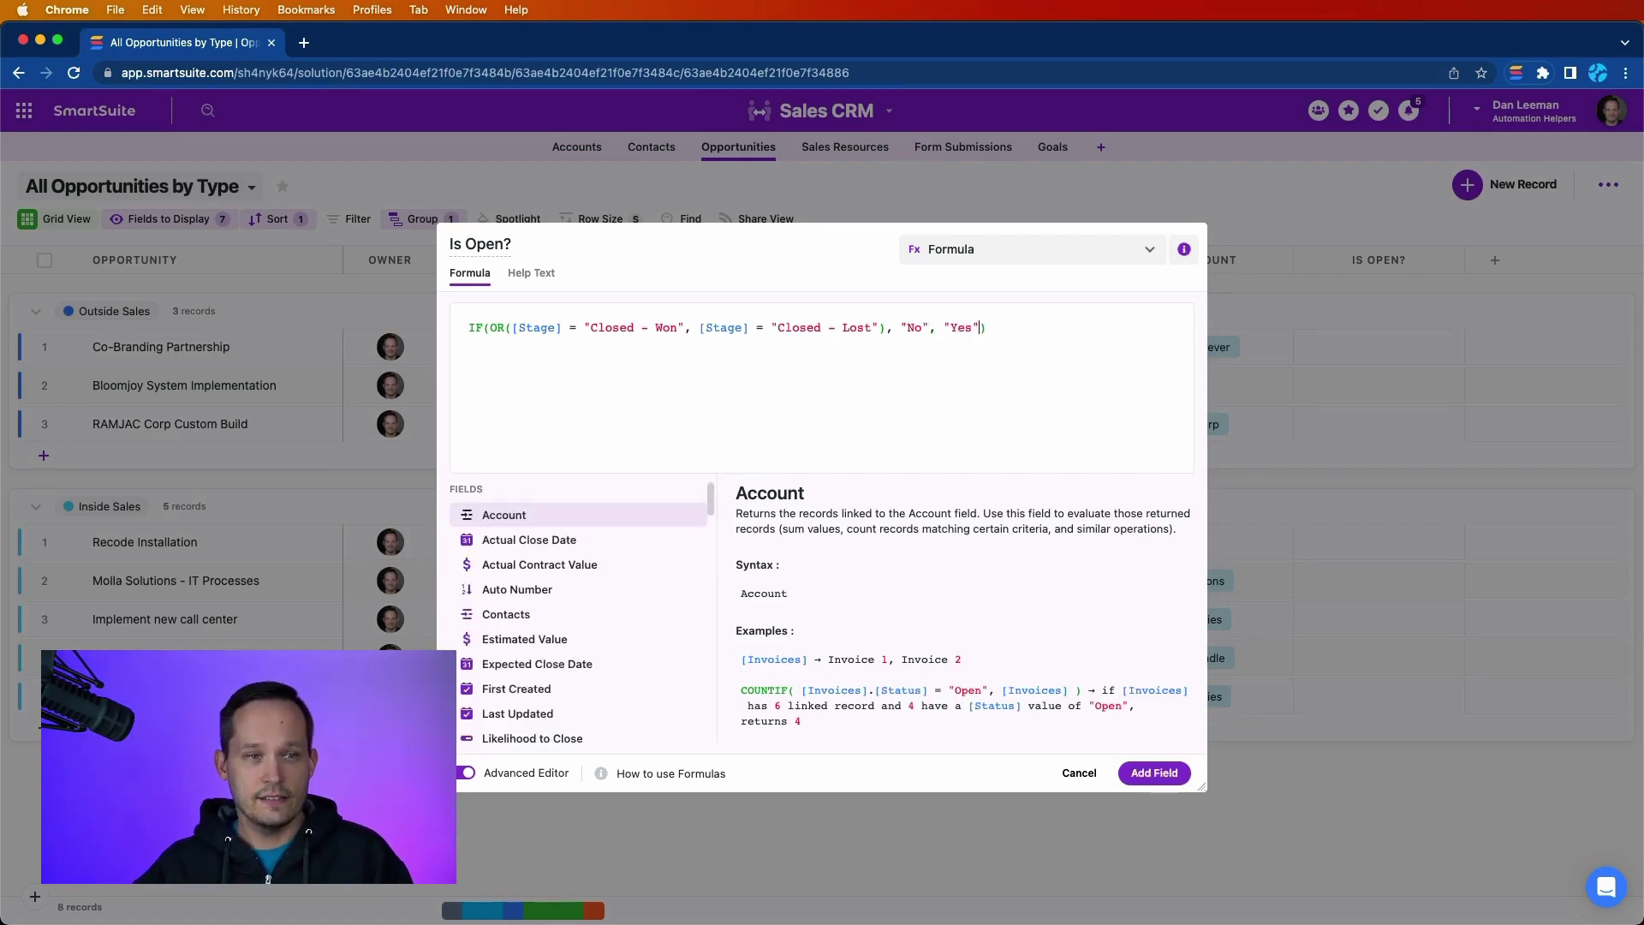
click(1152, 773)
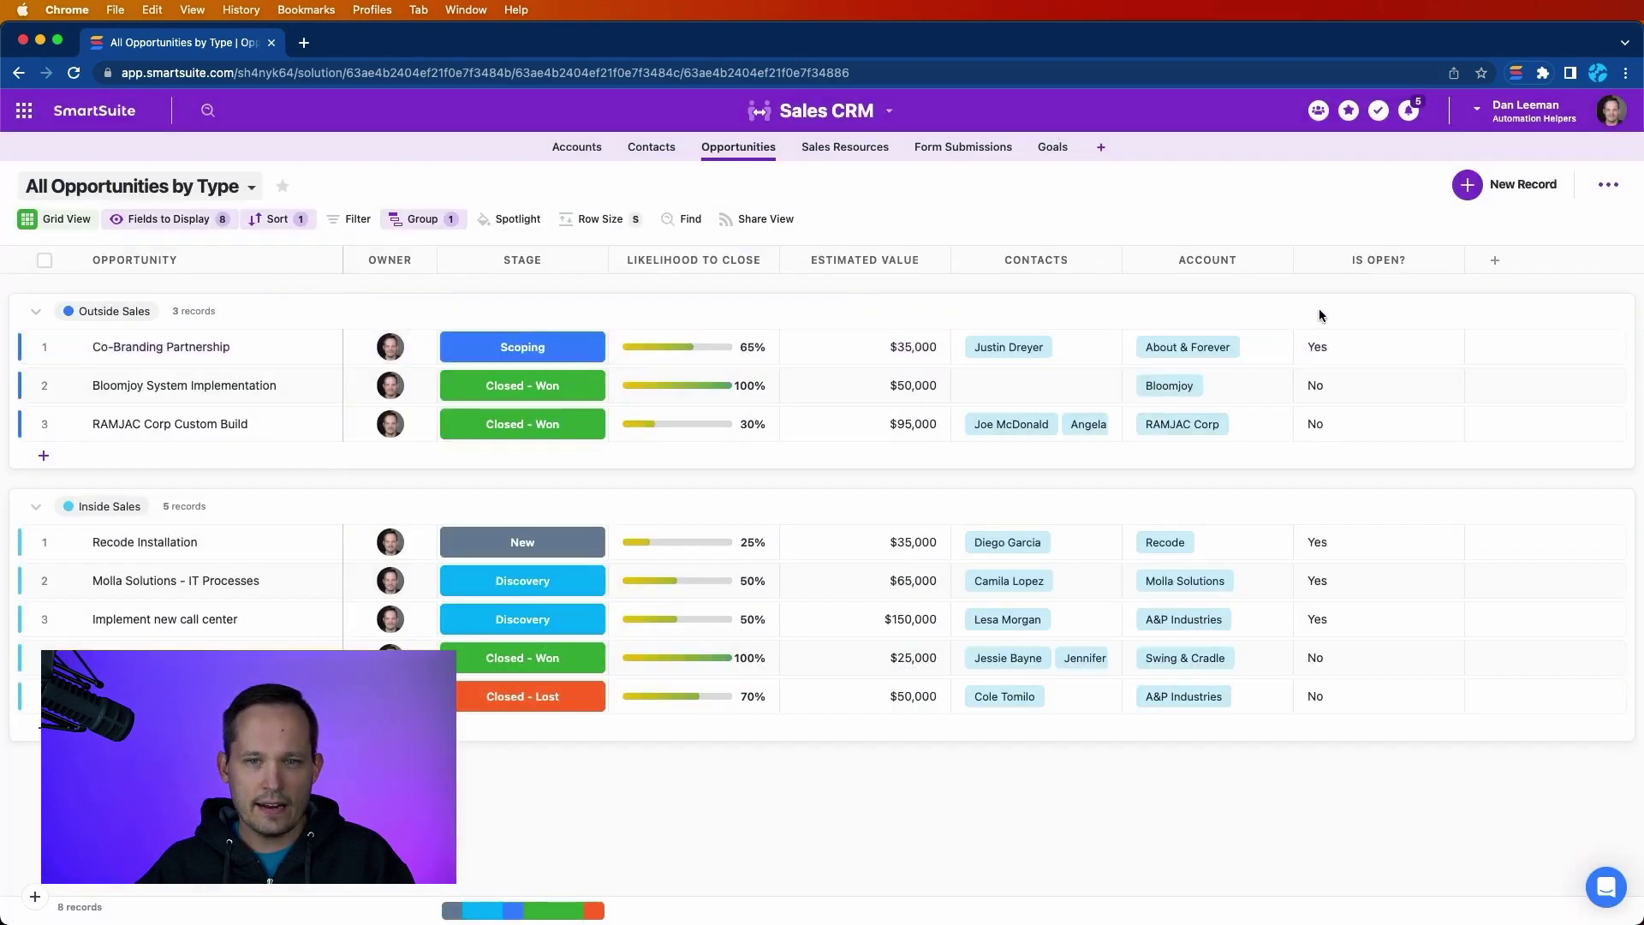
click(1390, 353)
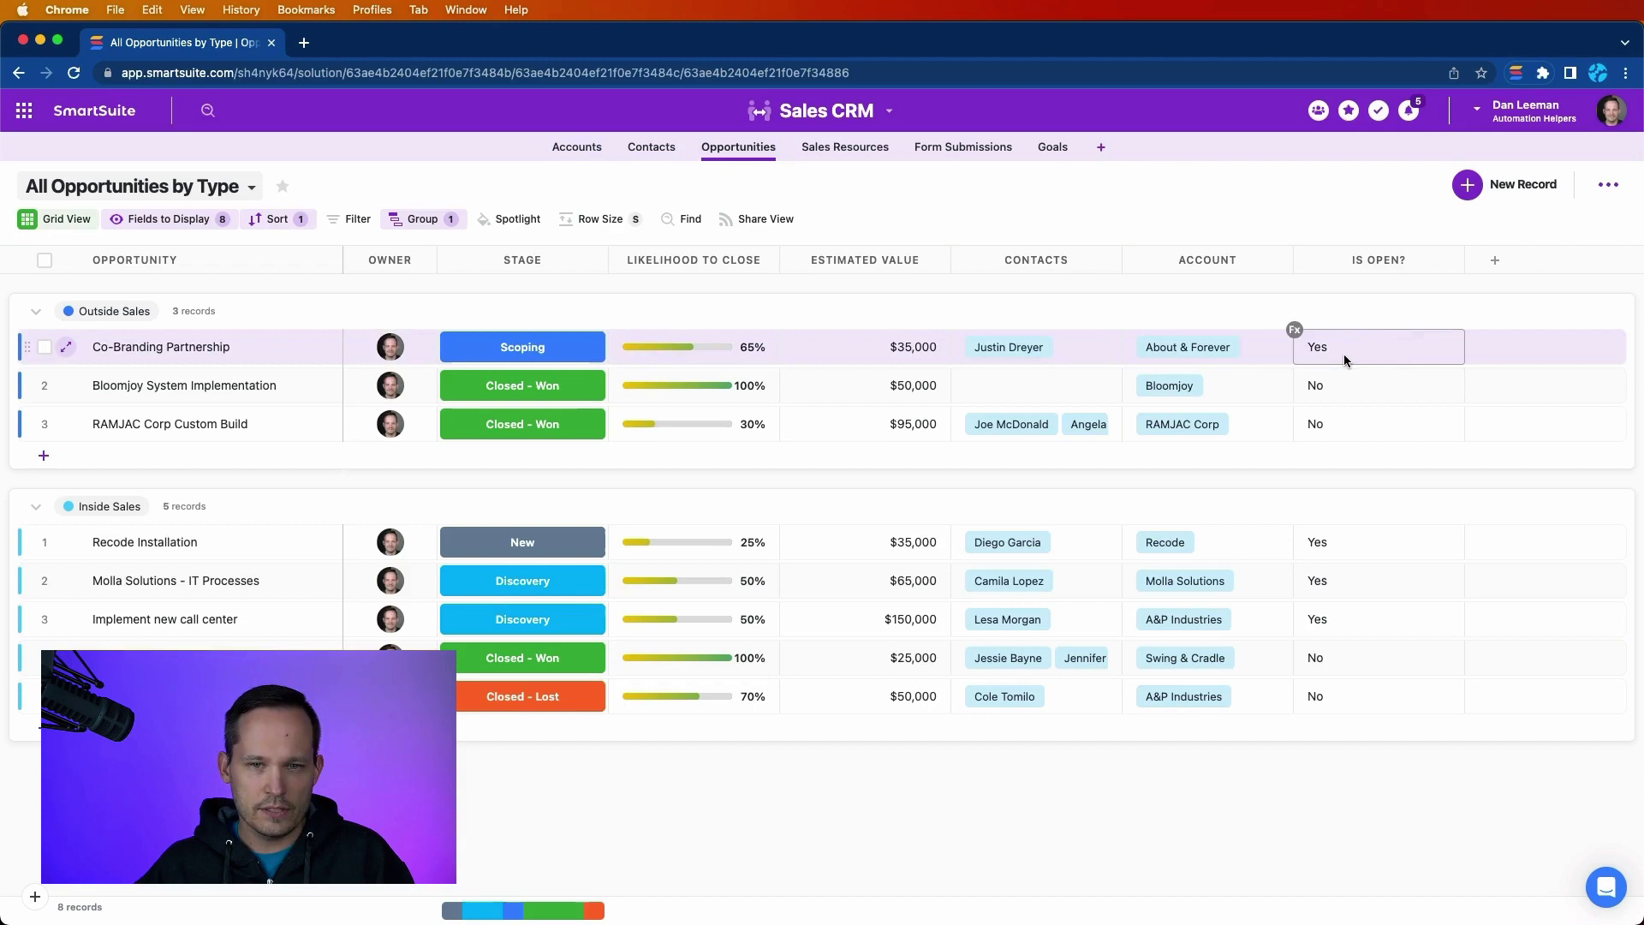
Check Is Open? values for Bloomjoy, RAMJAC, Recode Installation, the call center and closed deals
click(1428, 374)
click(1380, 353)
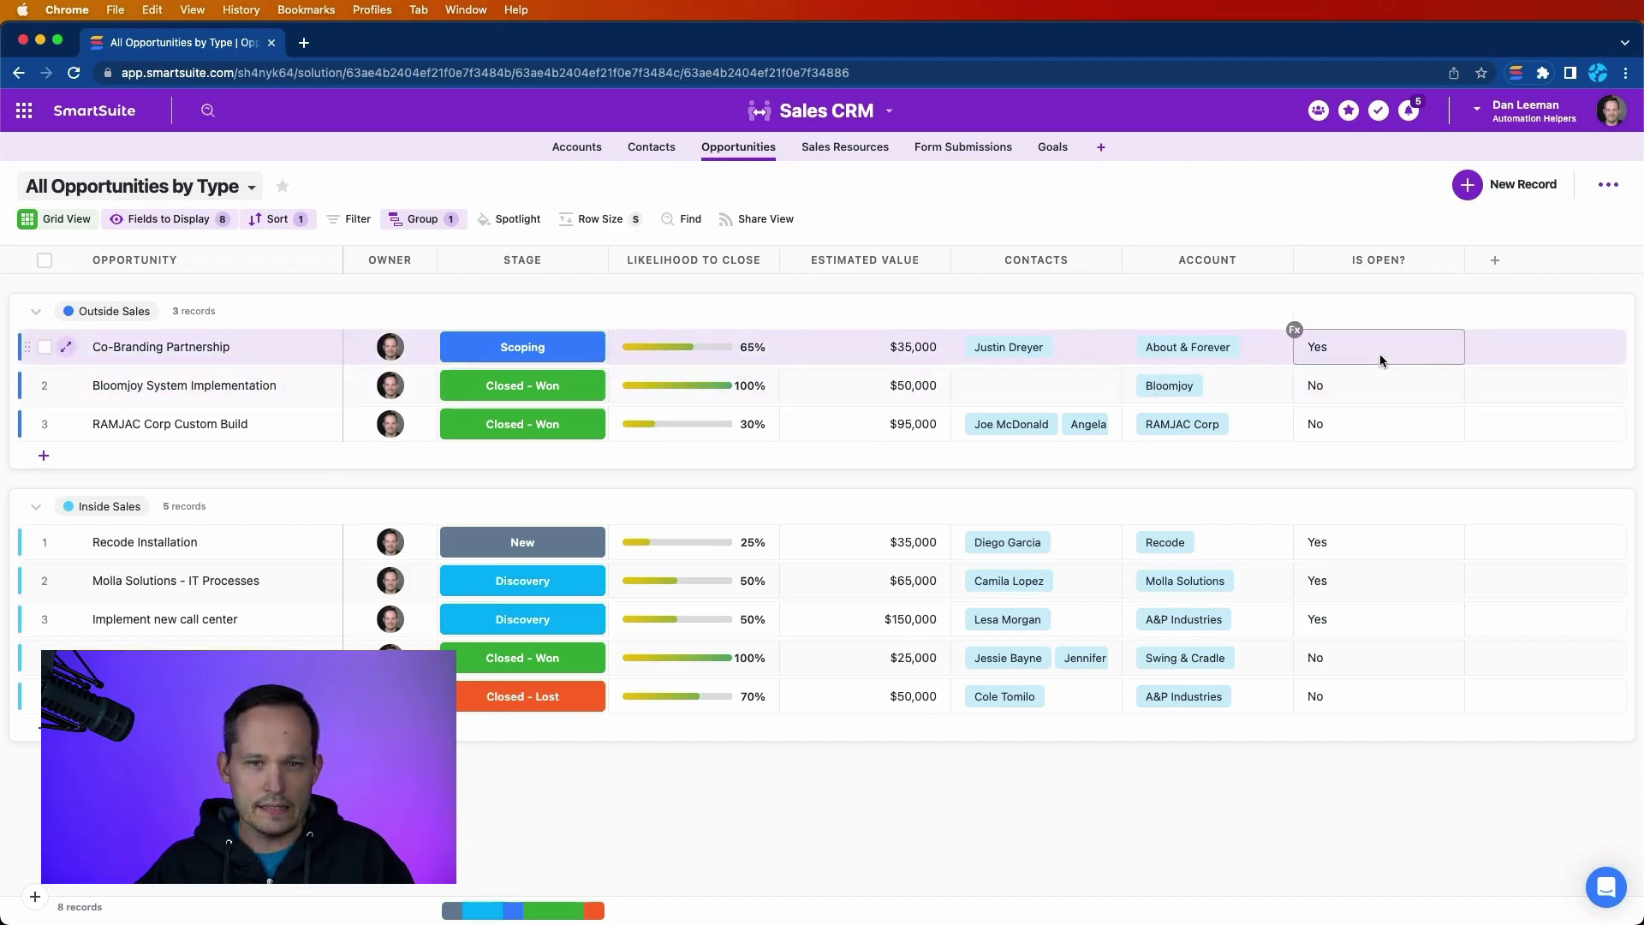
click(1347, 413)
click(1348, 532)
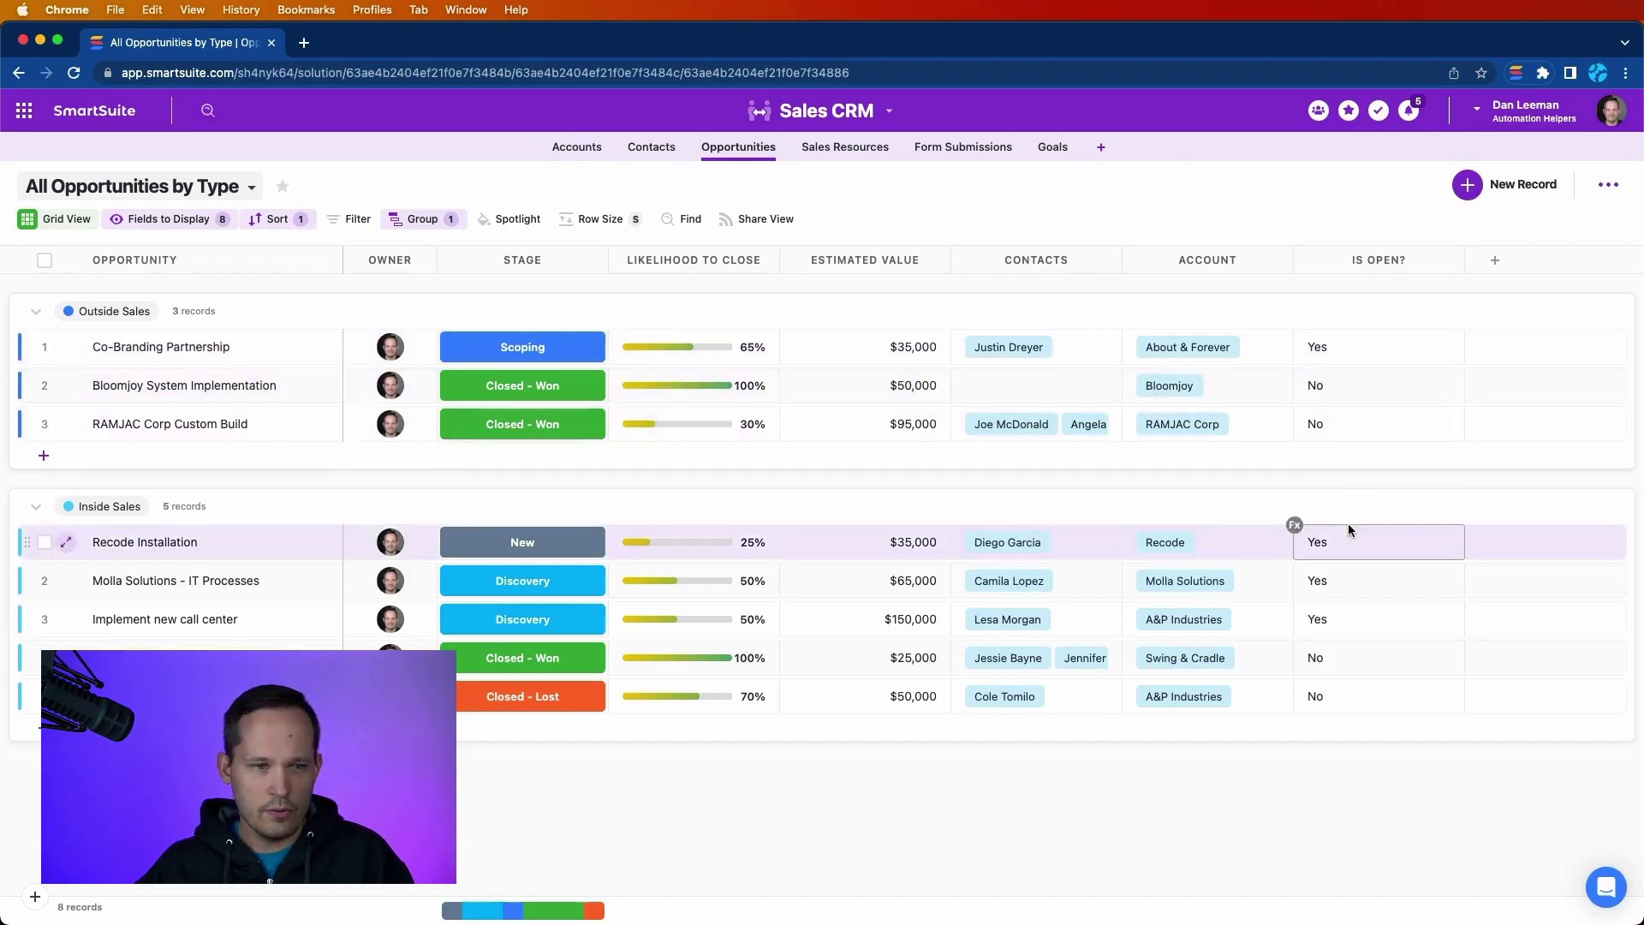
click(1338, 614)
click(1323, 662)
click(1326, 706)
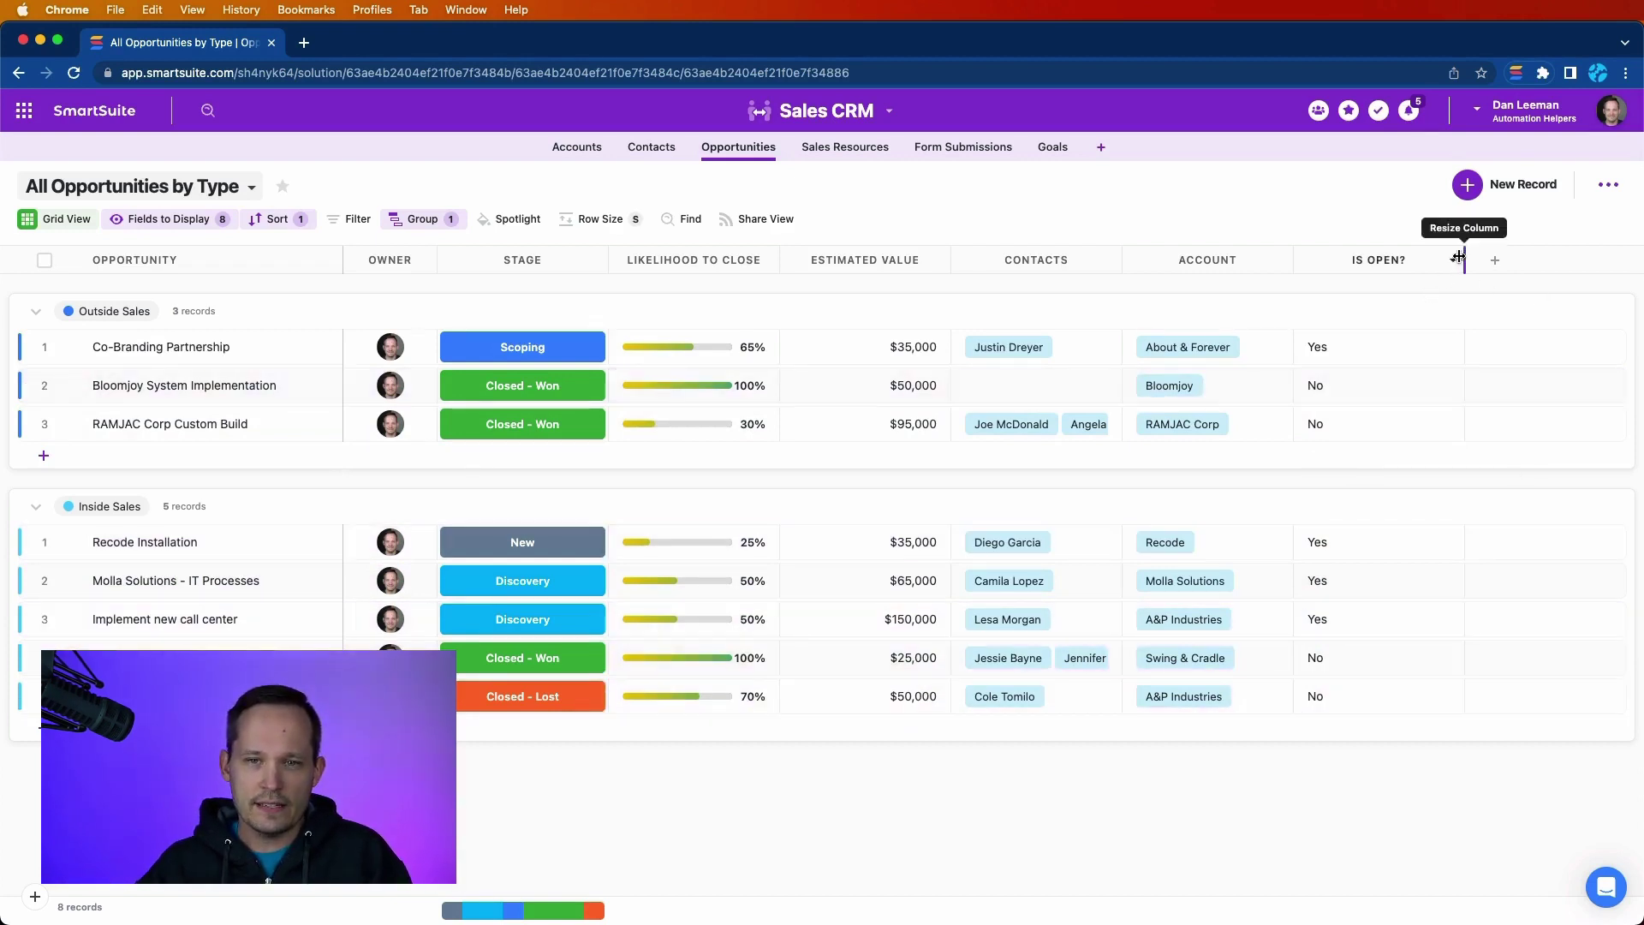
Narrow the Is Open? column and recheck a Closed - Won deal's value
drag(1448, 258, 1393, 260)
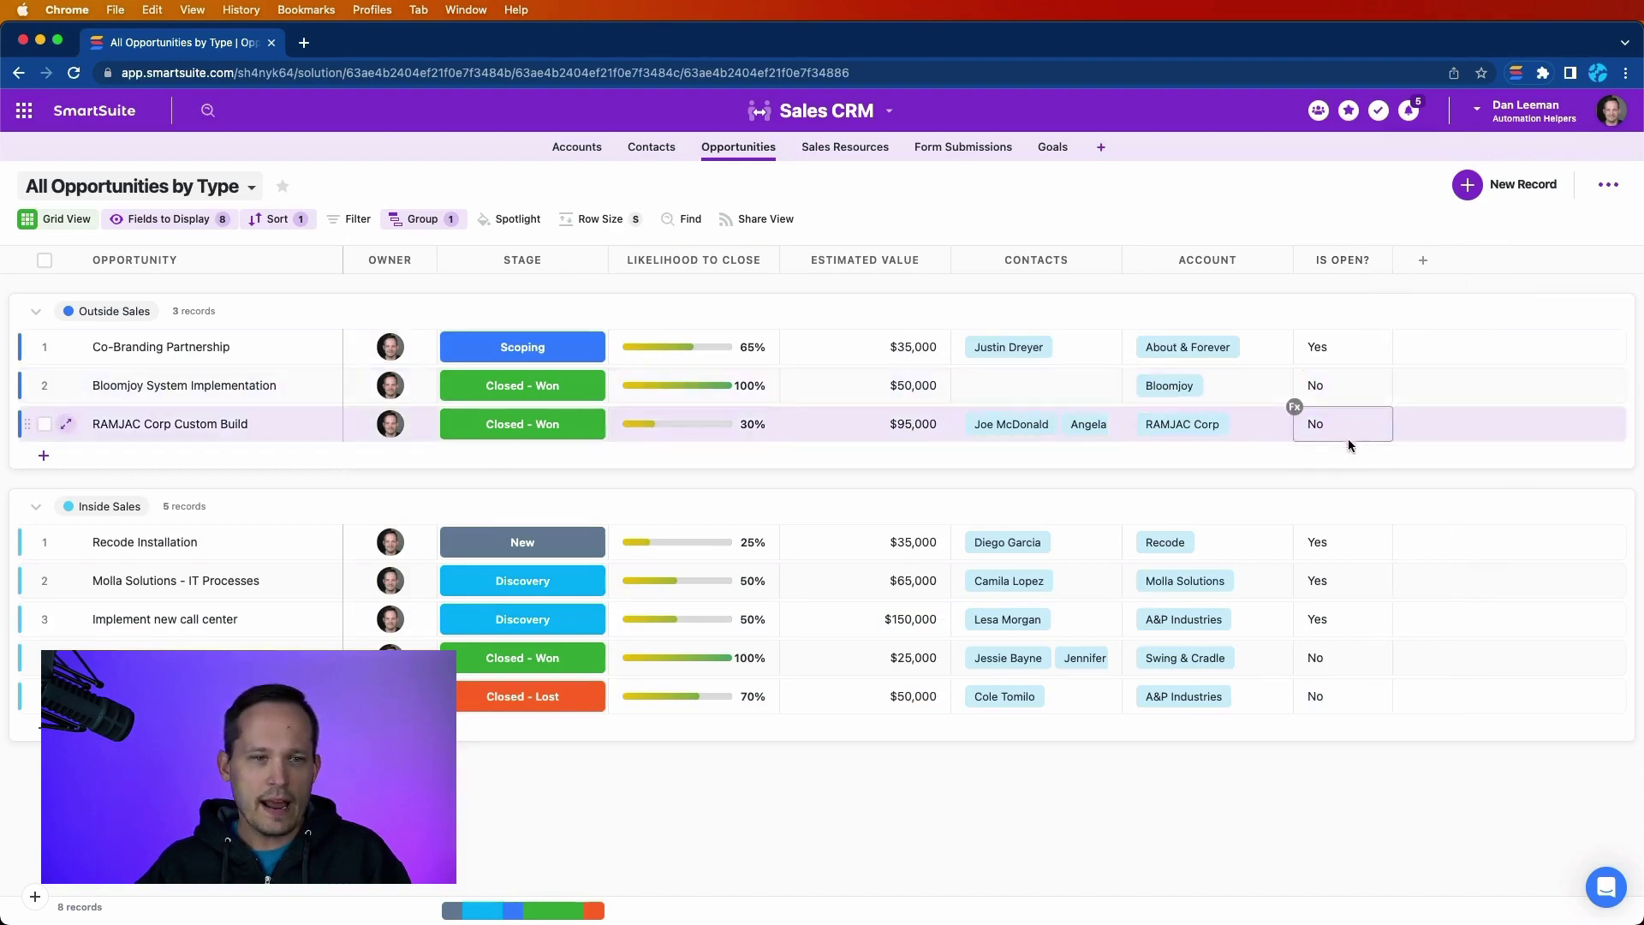
click(514, 651)
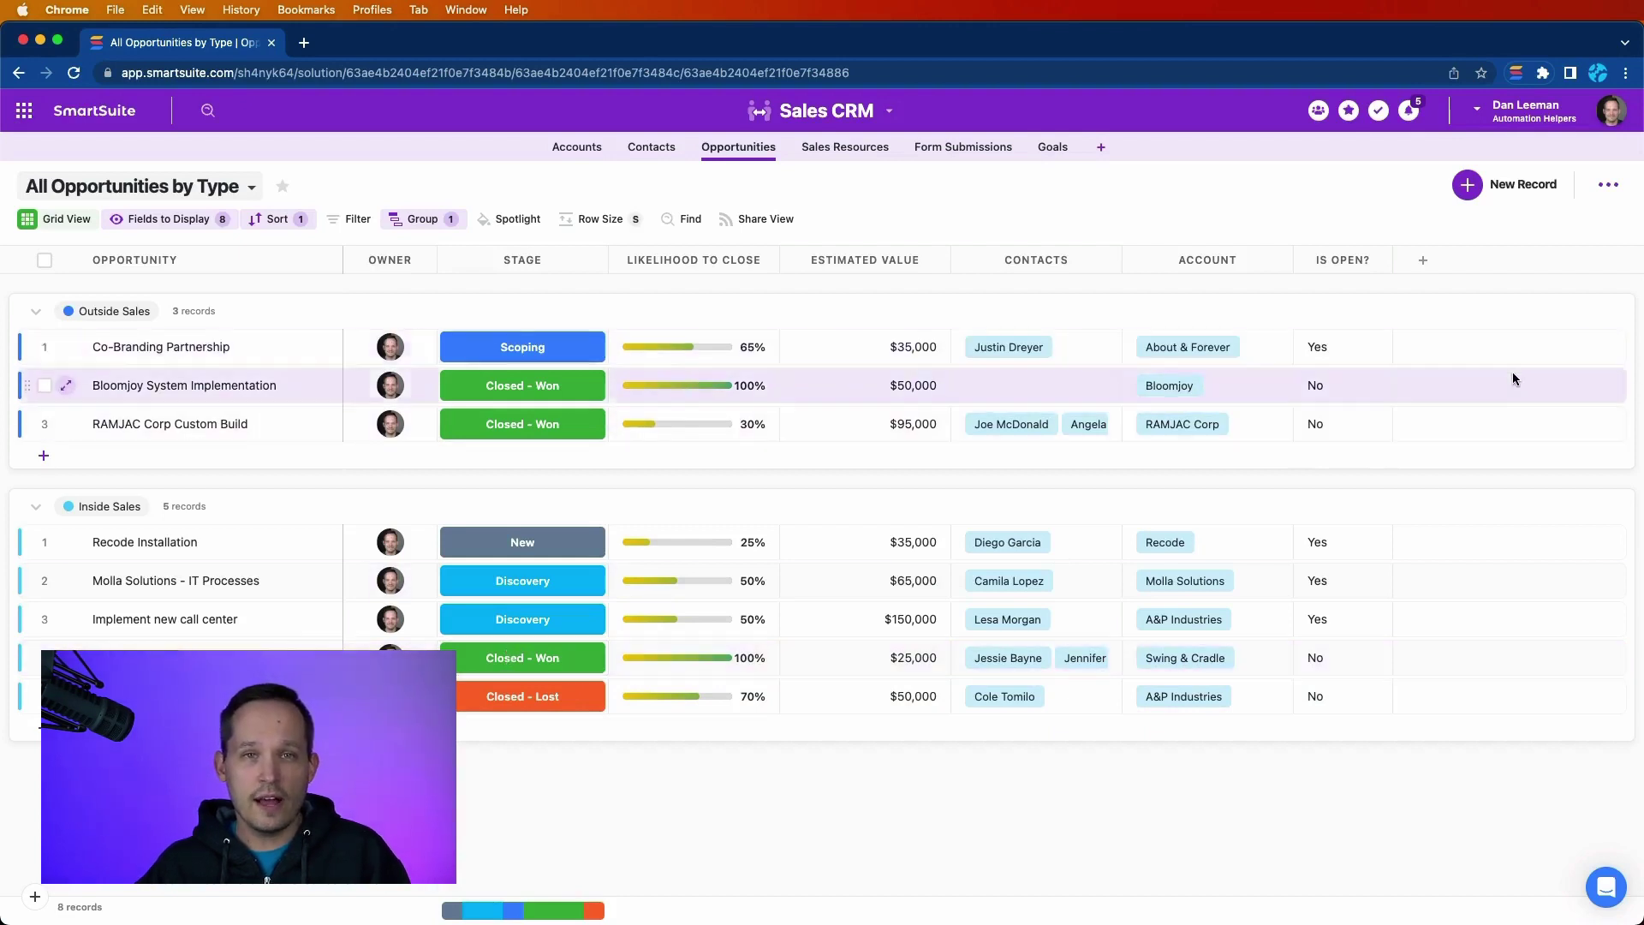
click(1331, 668)
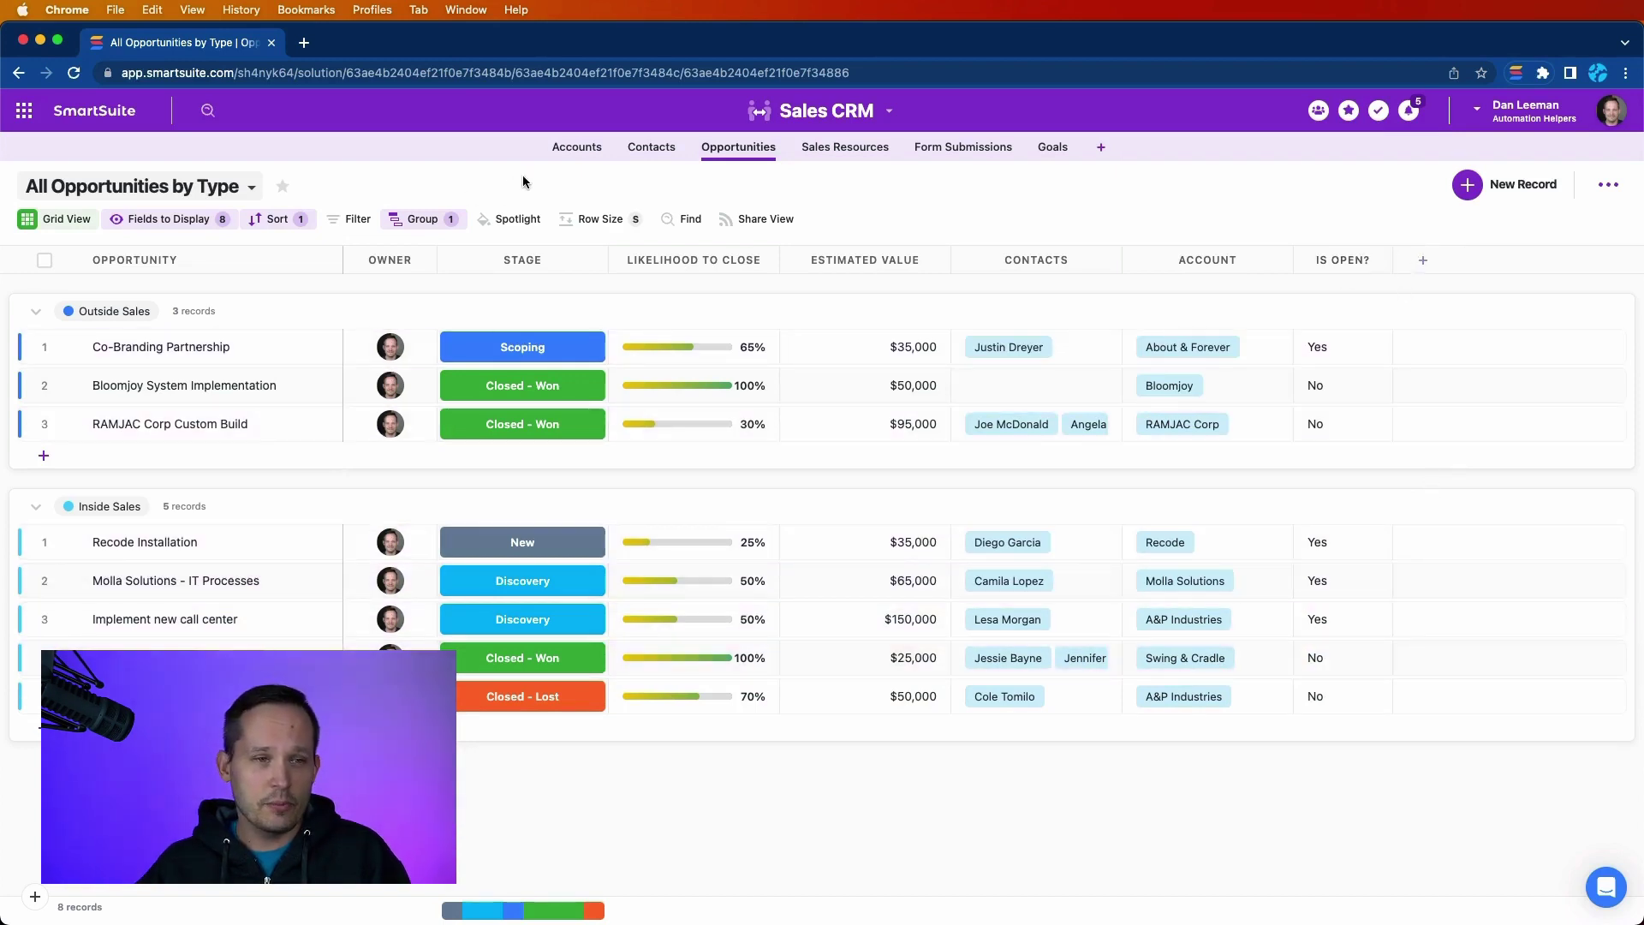
On Accounts, add a Formula field and name it 'Open Opp Value'
click(577, 159)
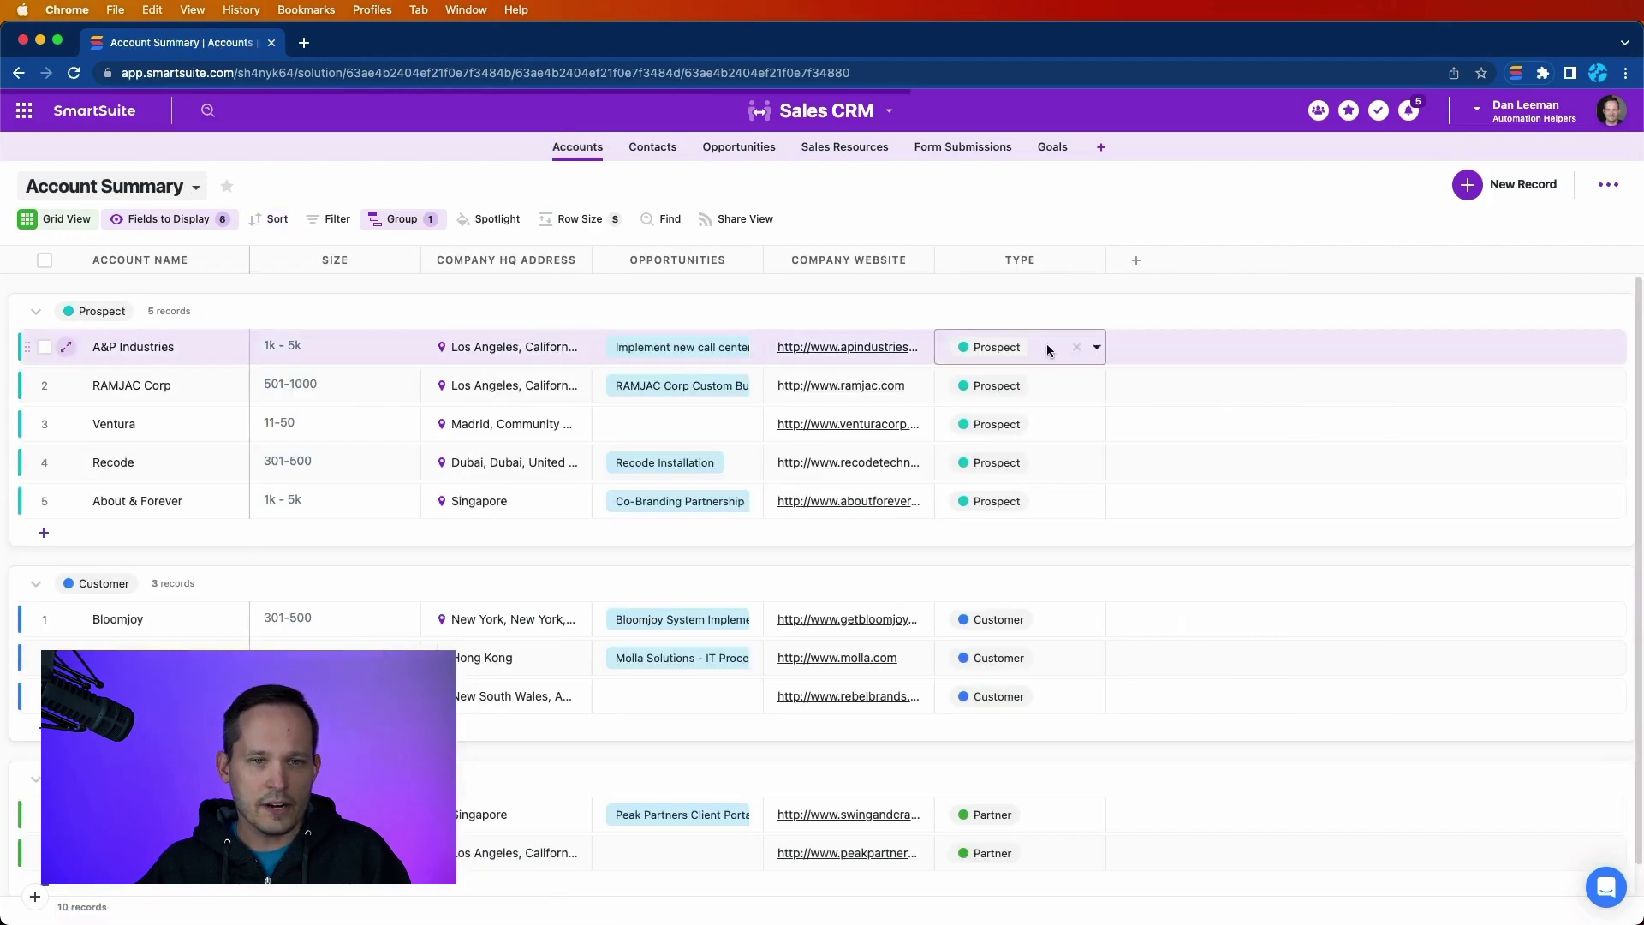
click(1136, 260)
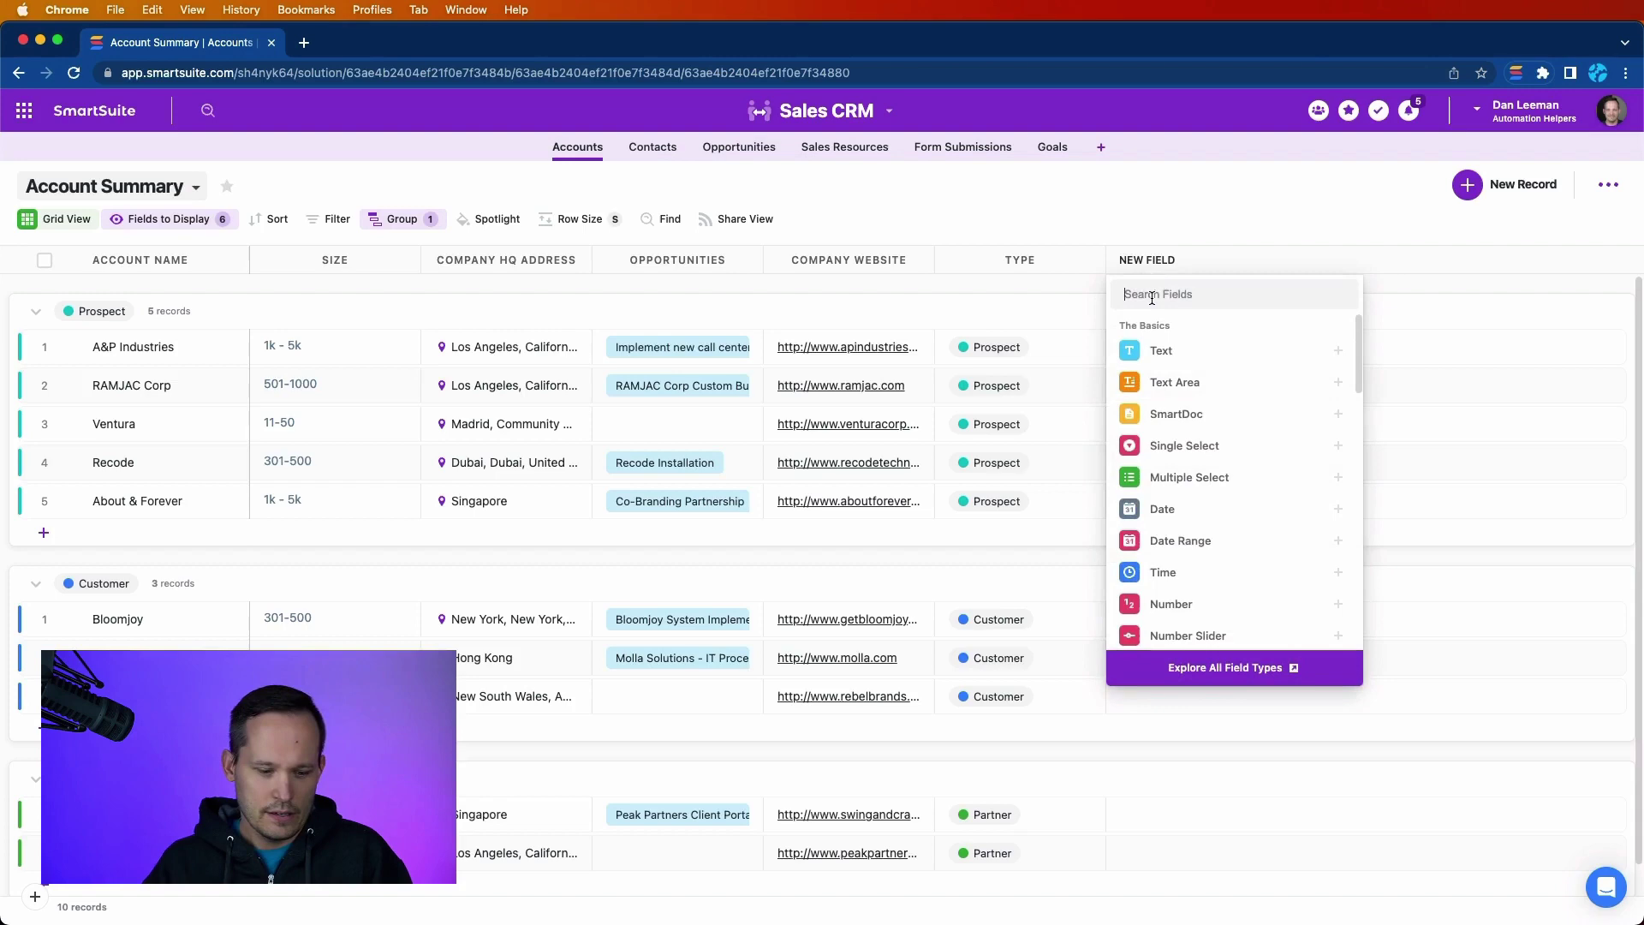
text(formula)
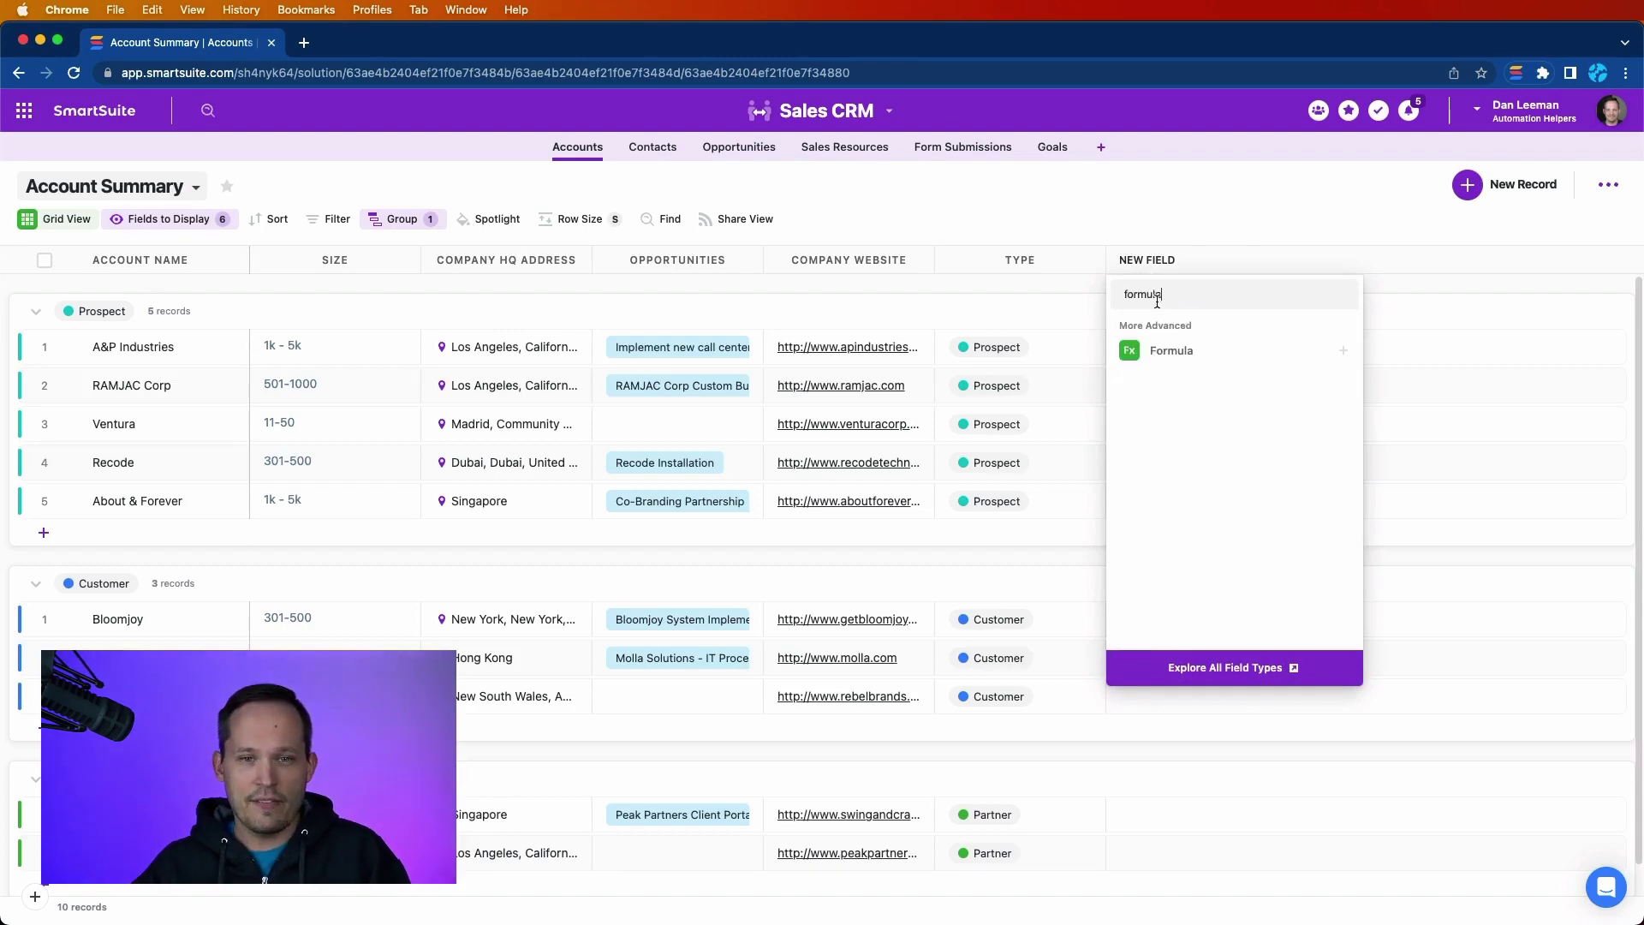
click(1183, 361)
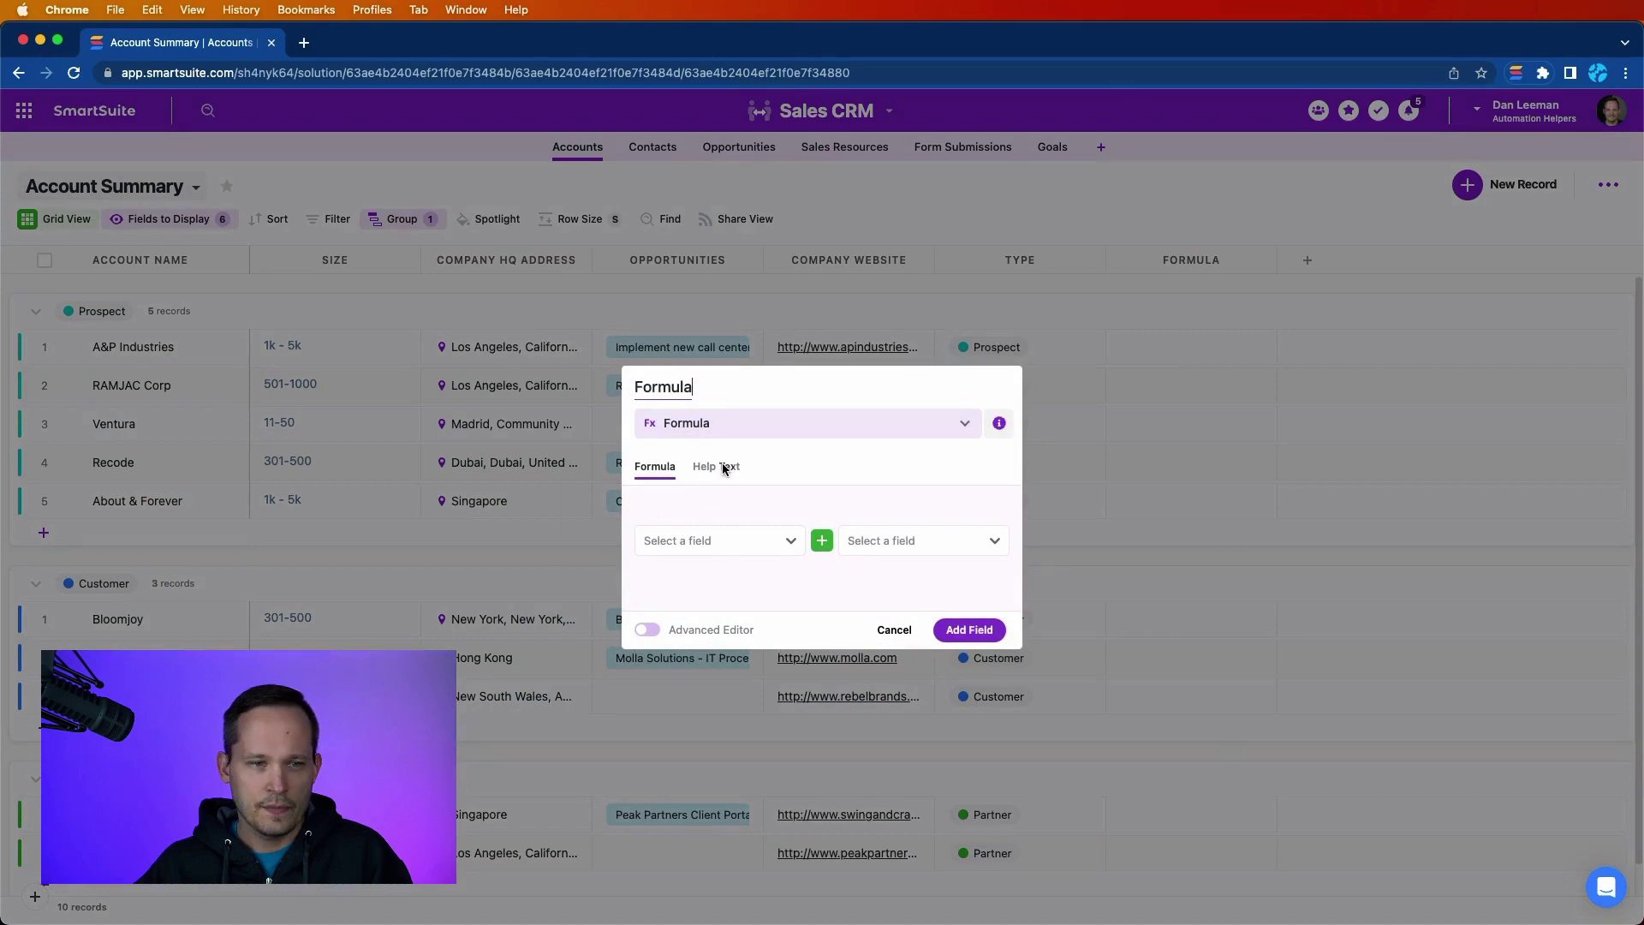
double_click(698, 393)
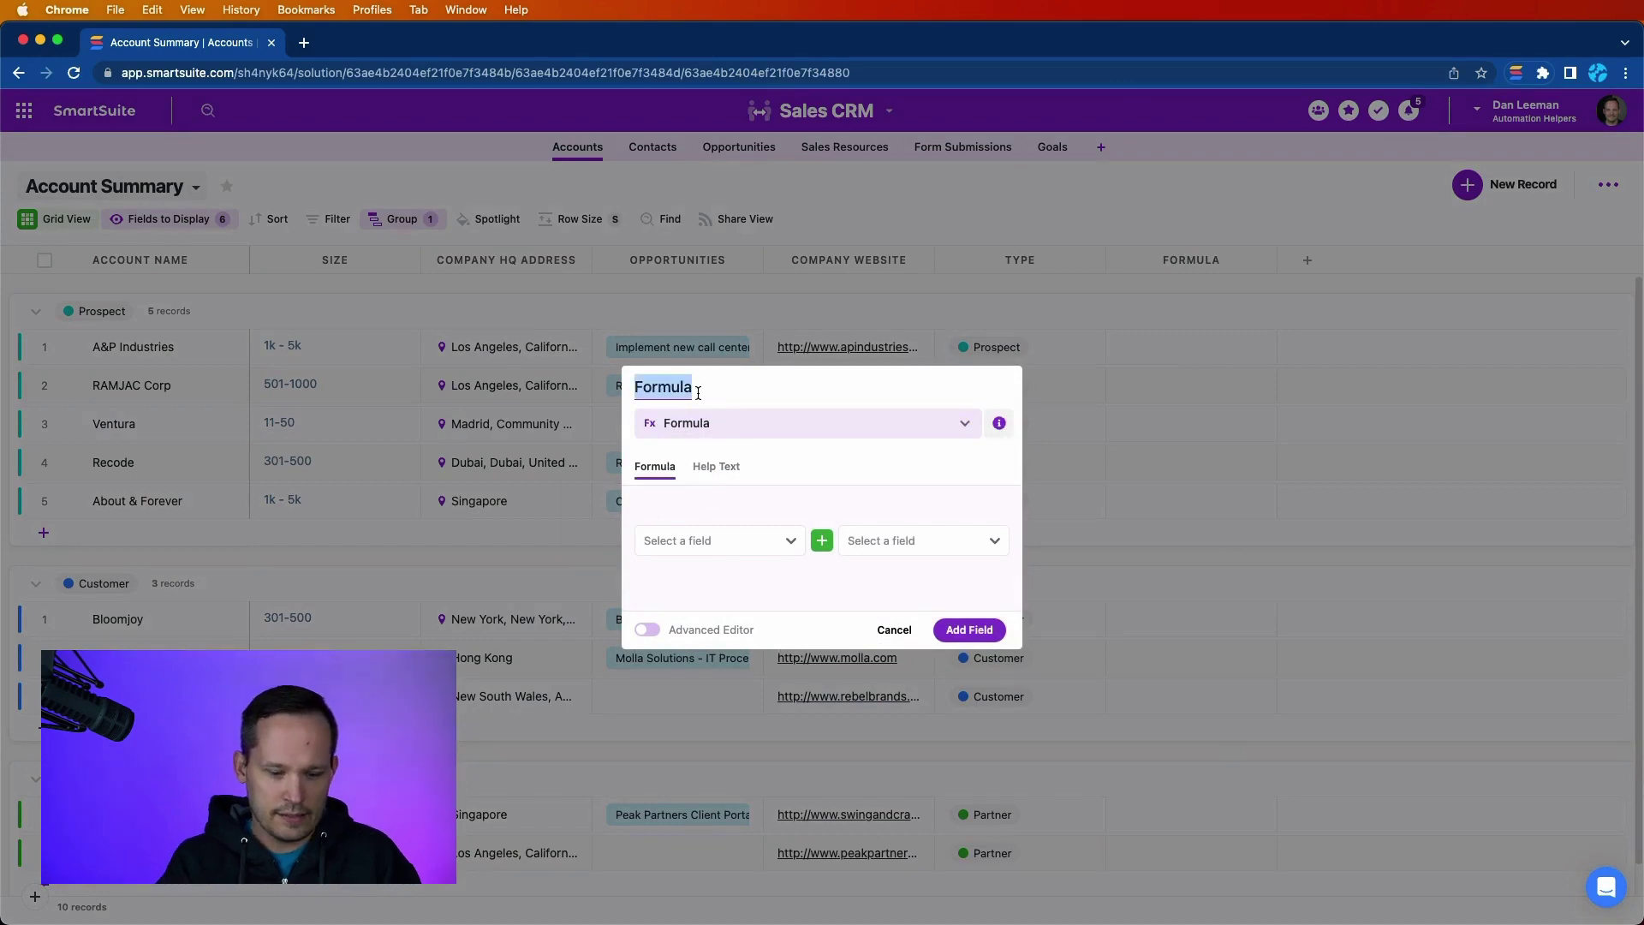
text(Open Opp Value)
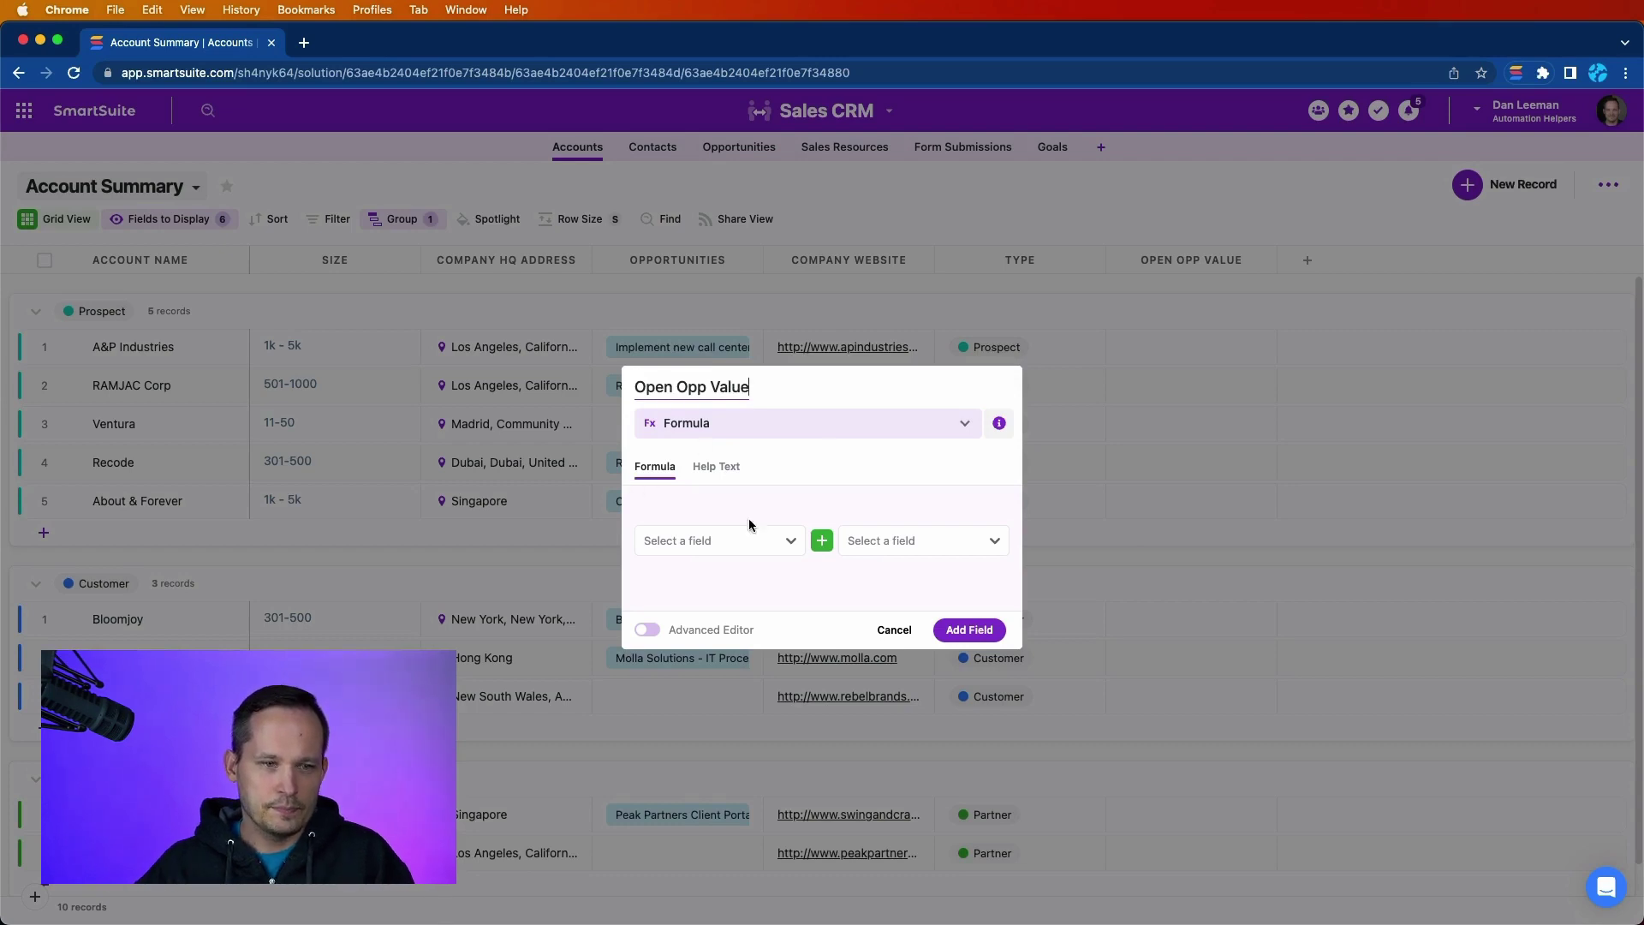
Start the SUMIF formula with the [Opportunities].[Is Open?] condition in the full editor
click(646, 632)
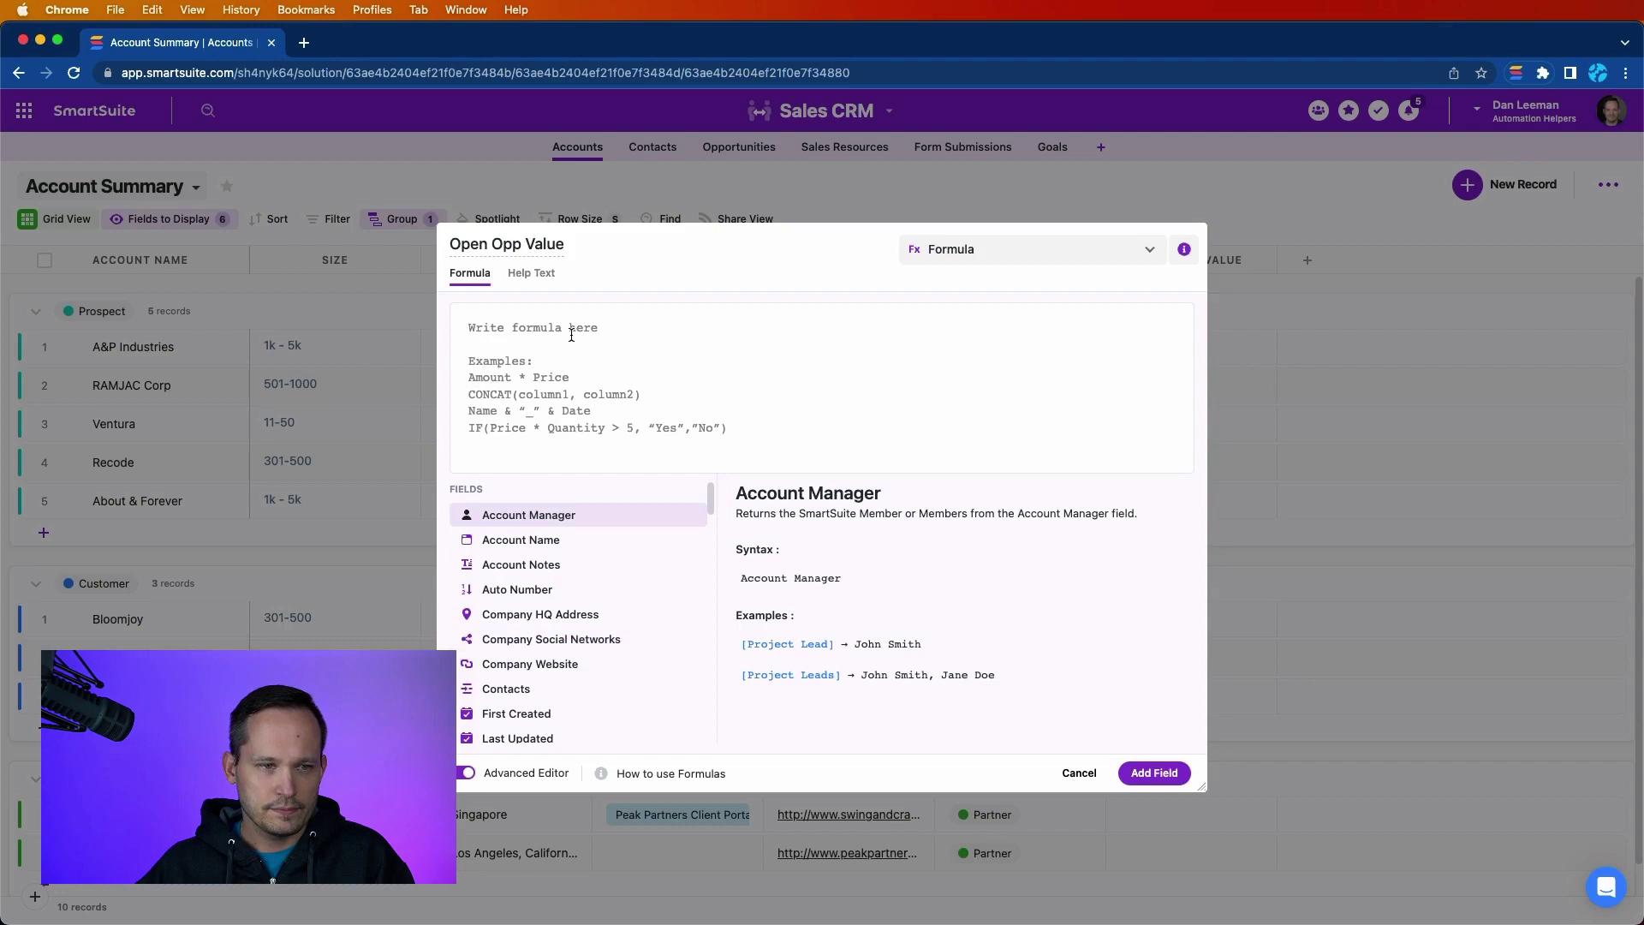
text(SUMIF)
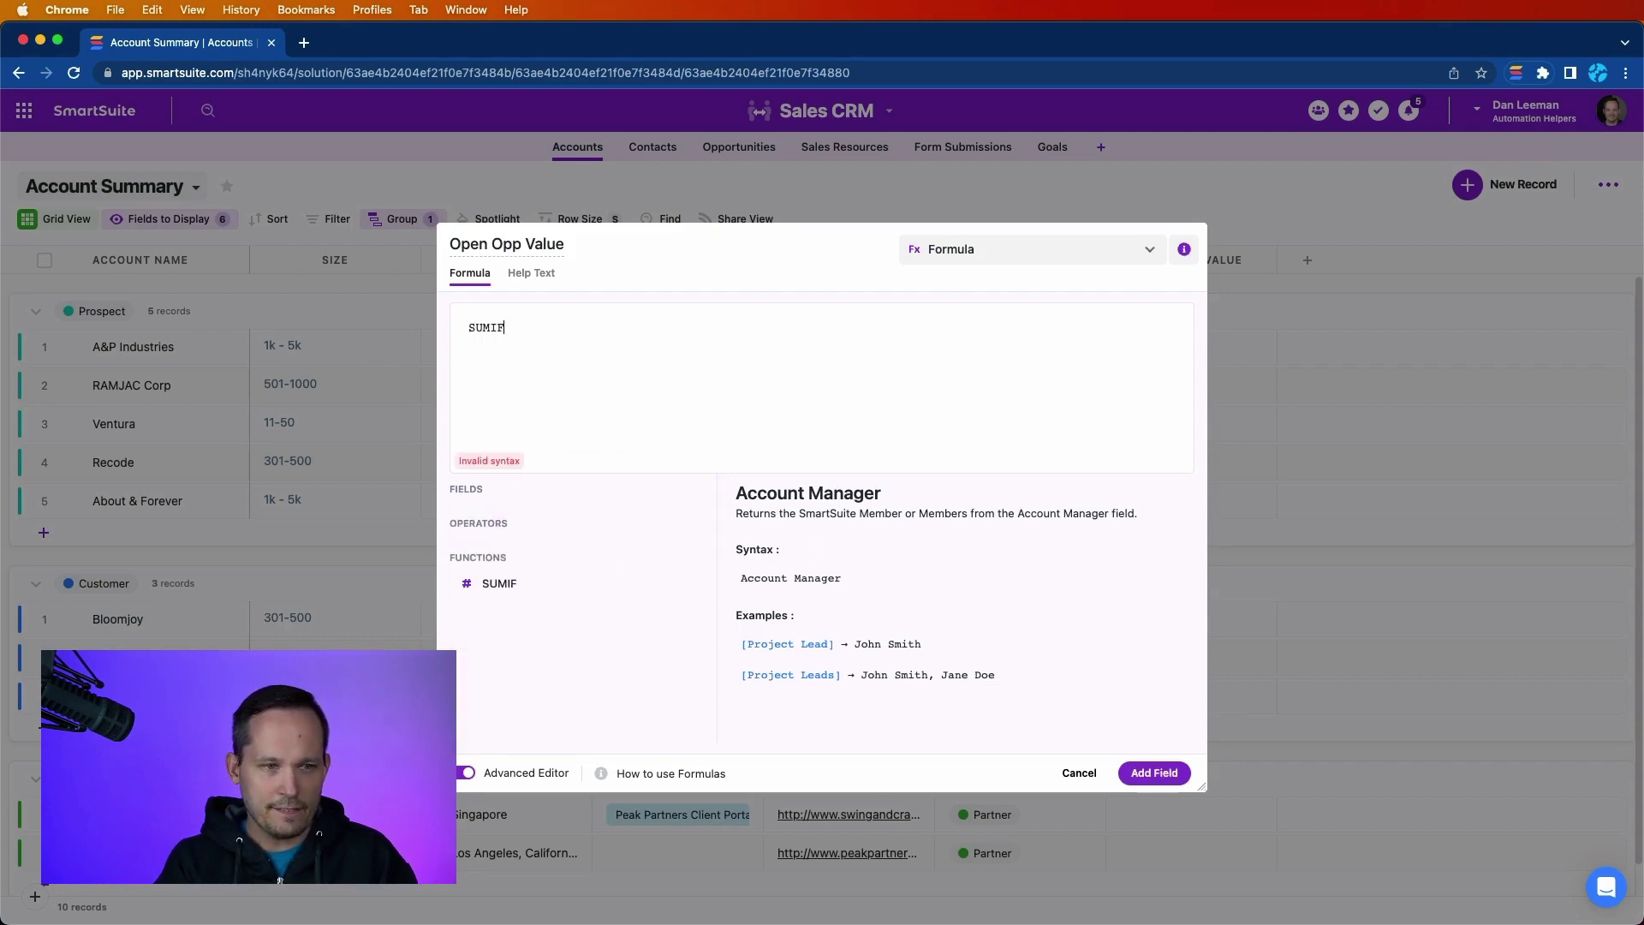
key(BackSpace)
key(BackSpace)
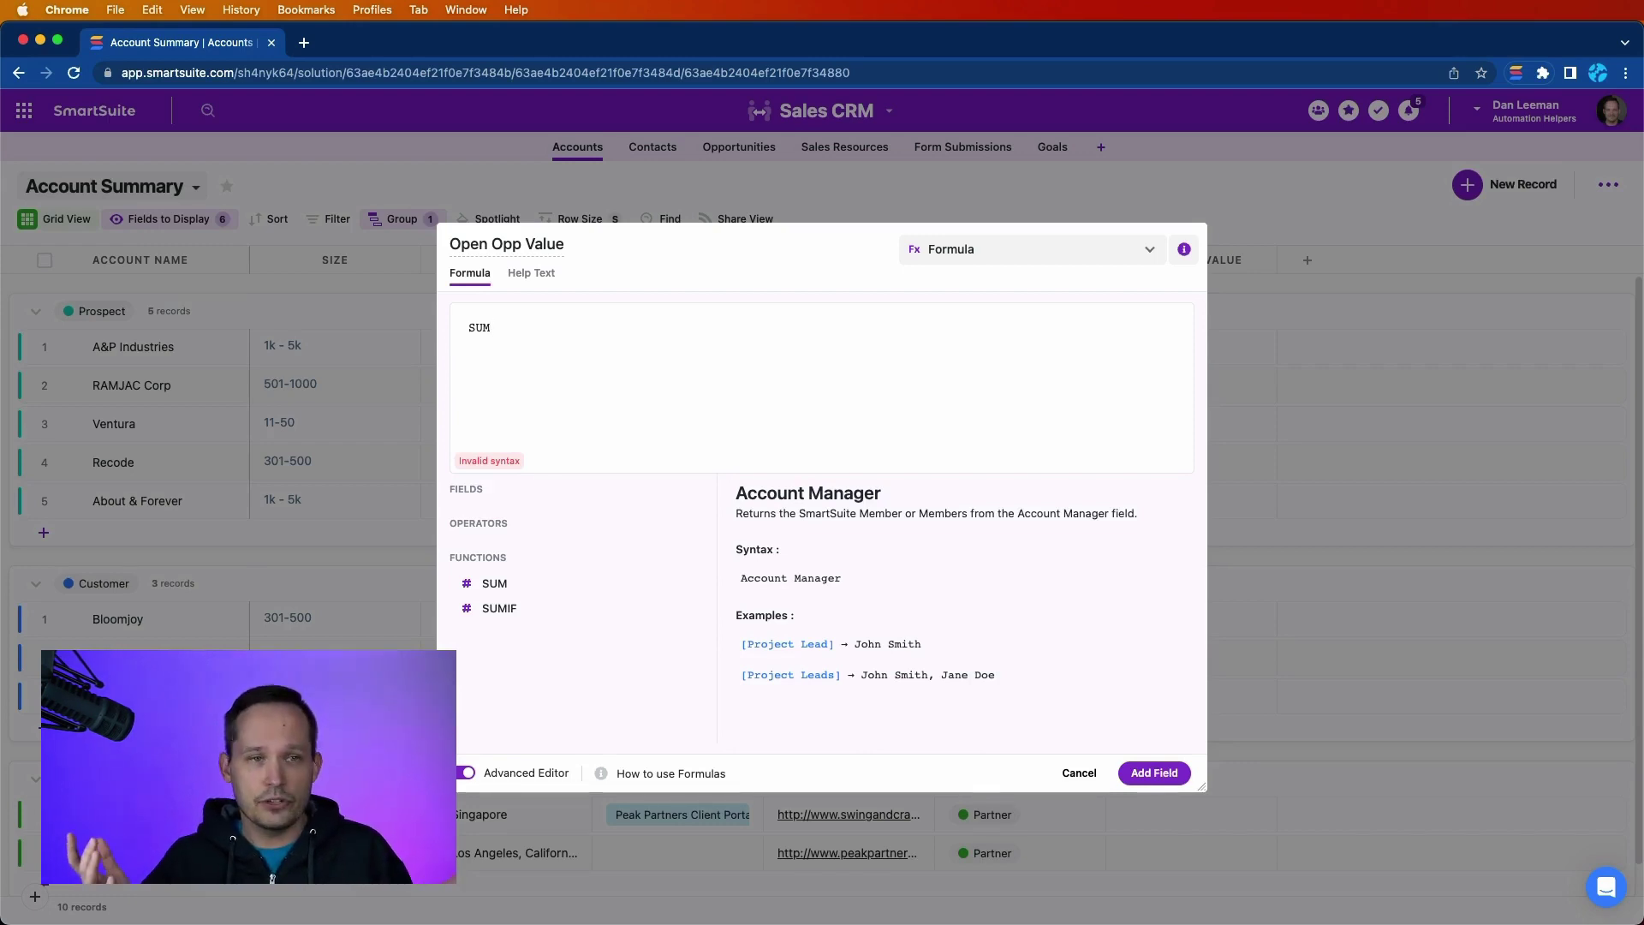
text(IF()
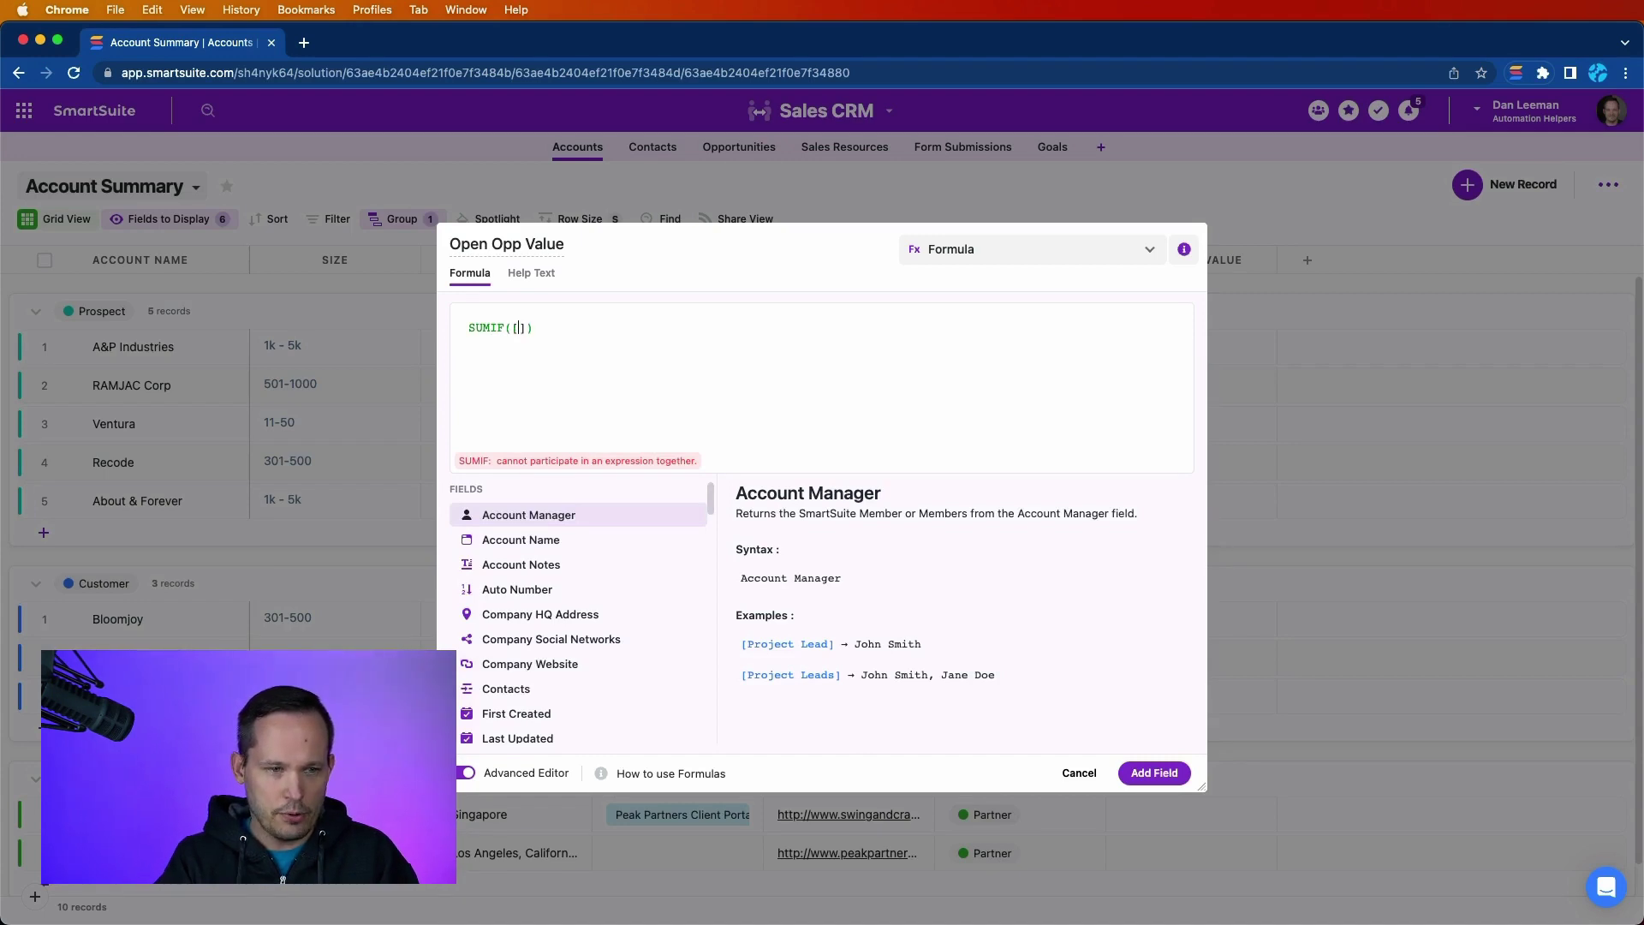
text([Op)
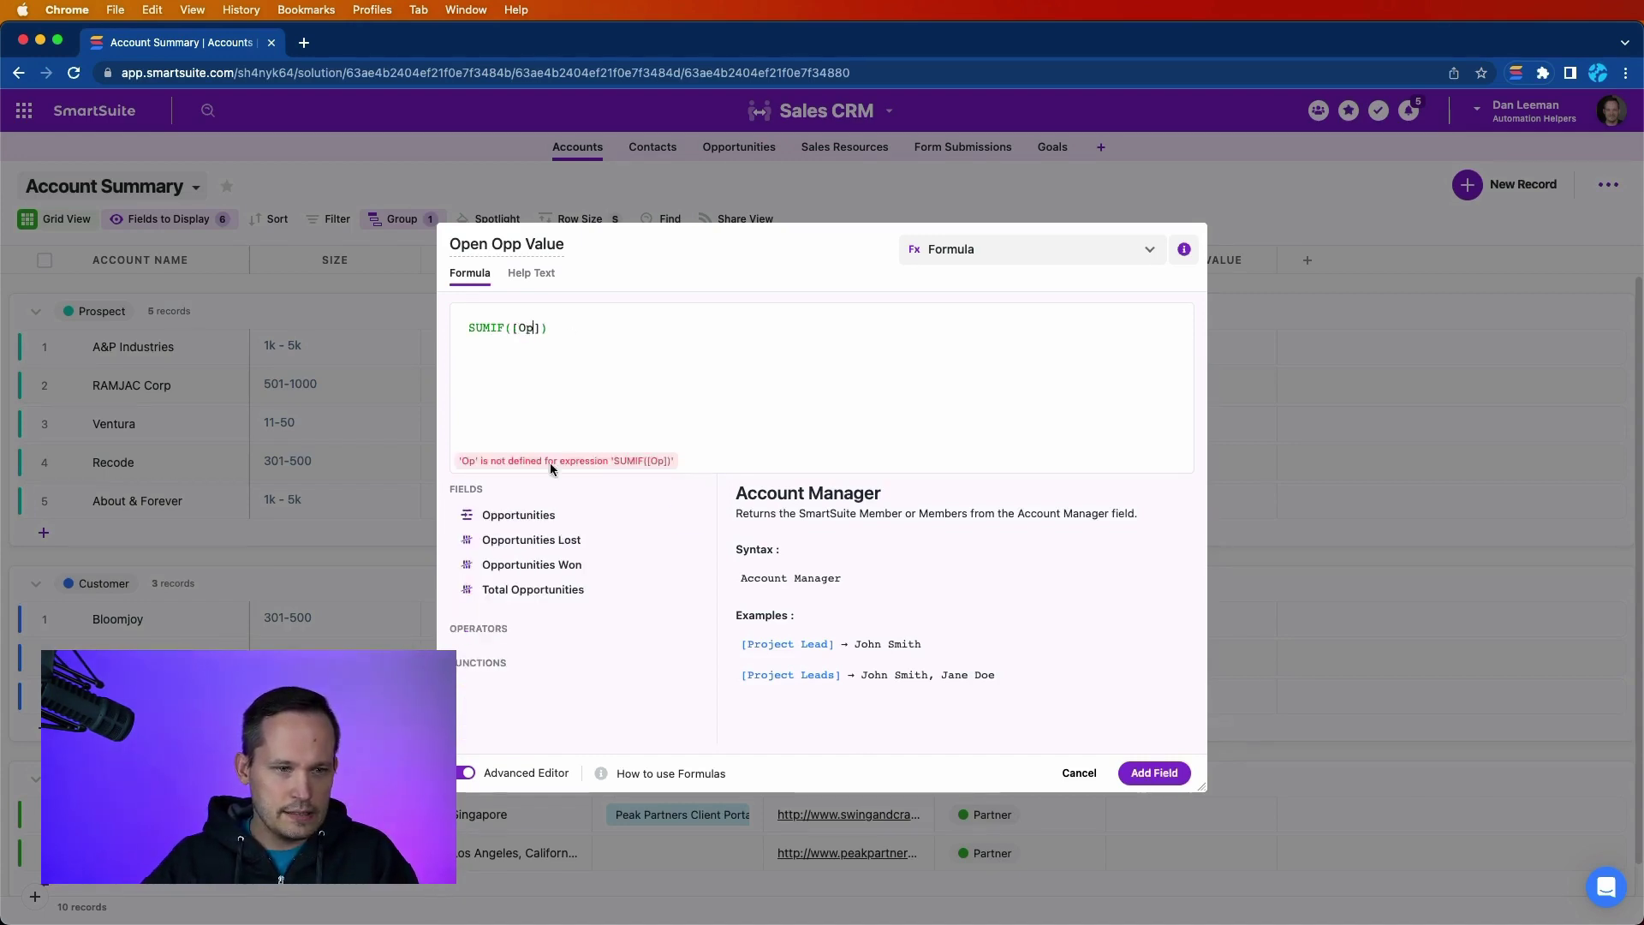
click(531, 515)
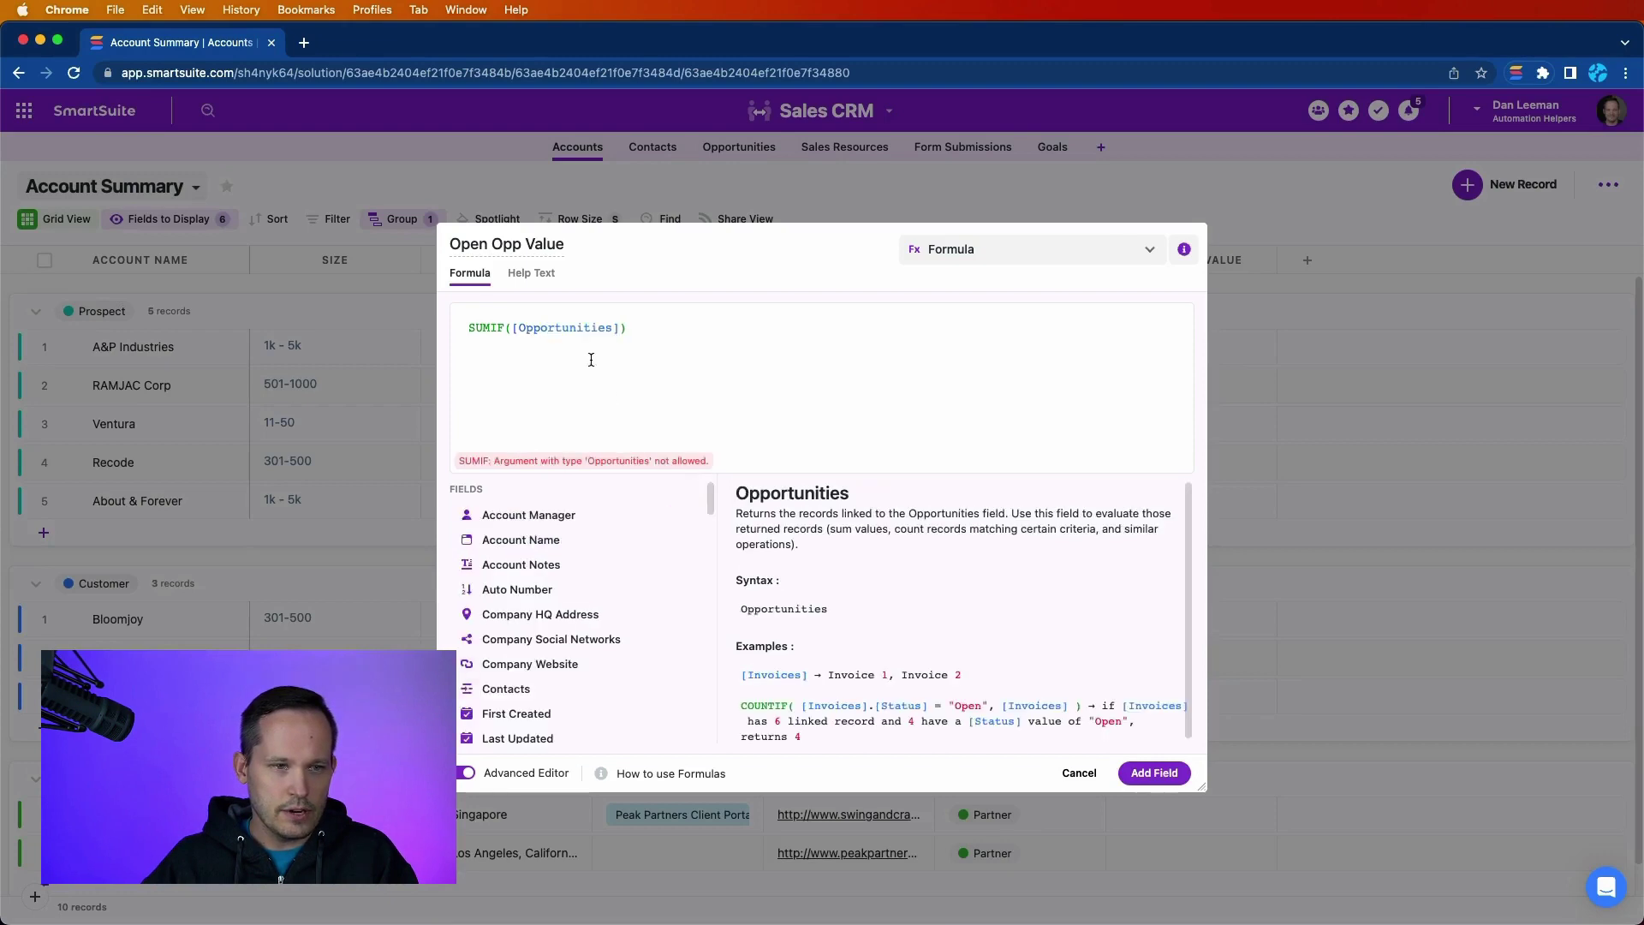
text(.)
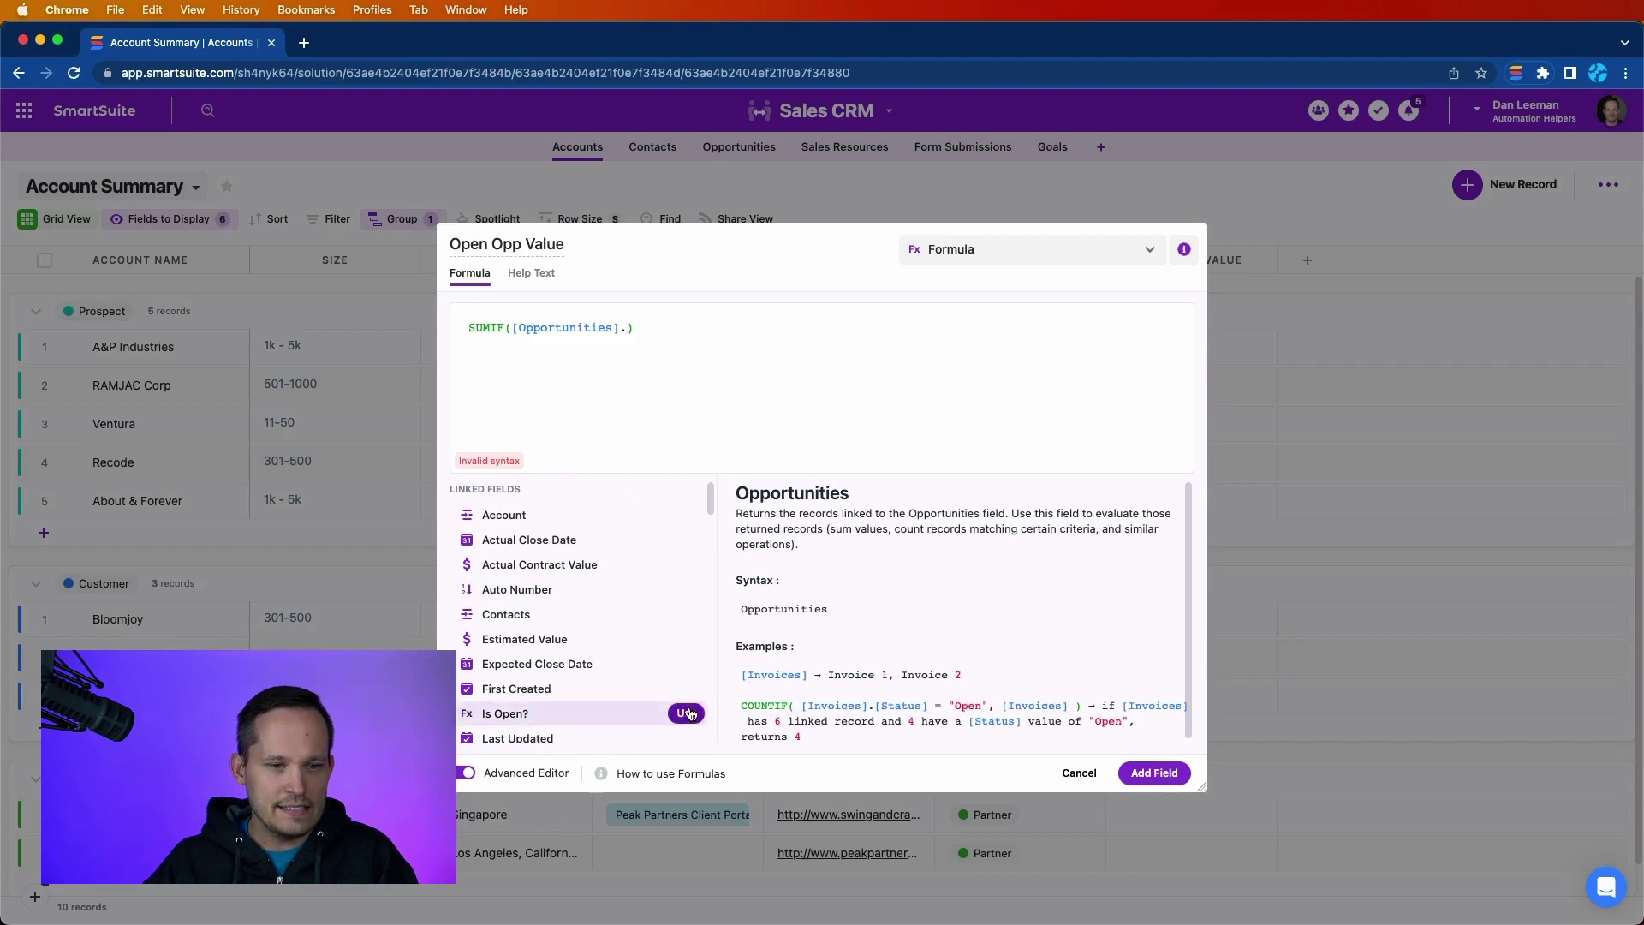
click(686, 713)
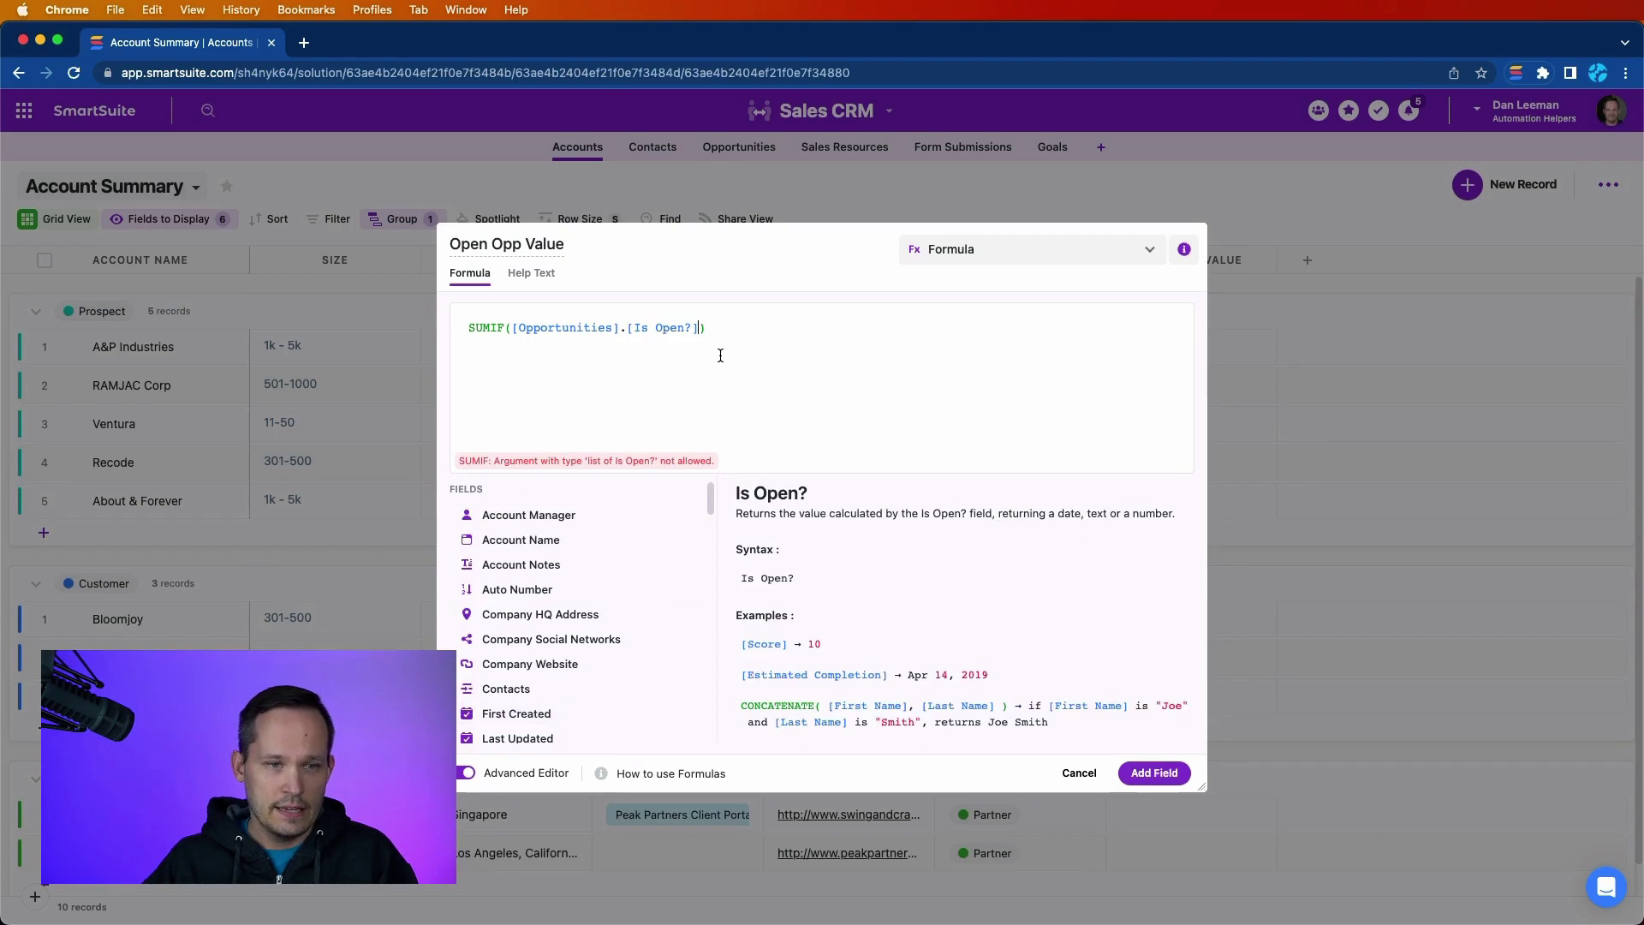
Finish the formula with = "Yes" and [Opportunities].[Estimated Value] as the summed field
text(= )
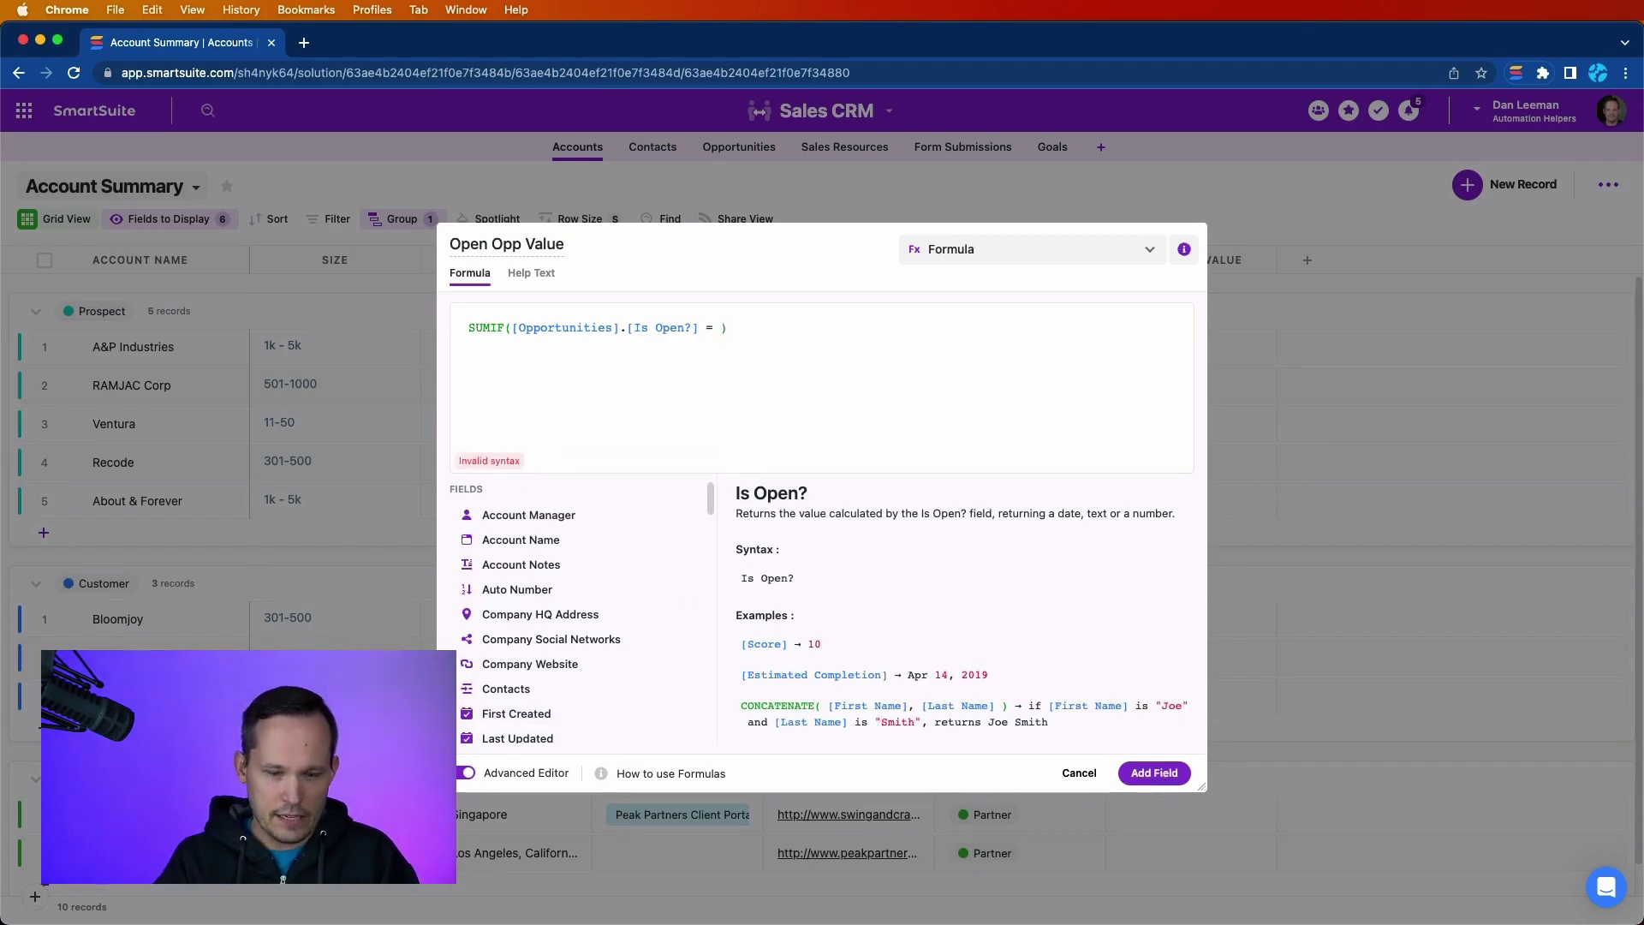
text("Yes")
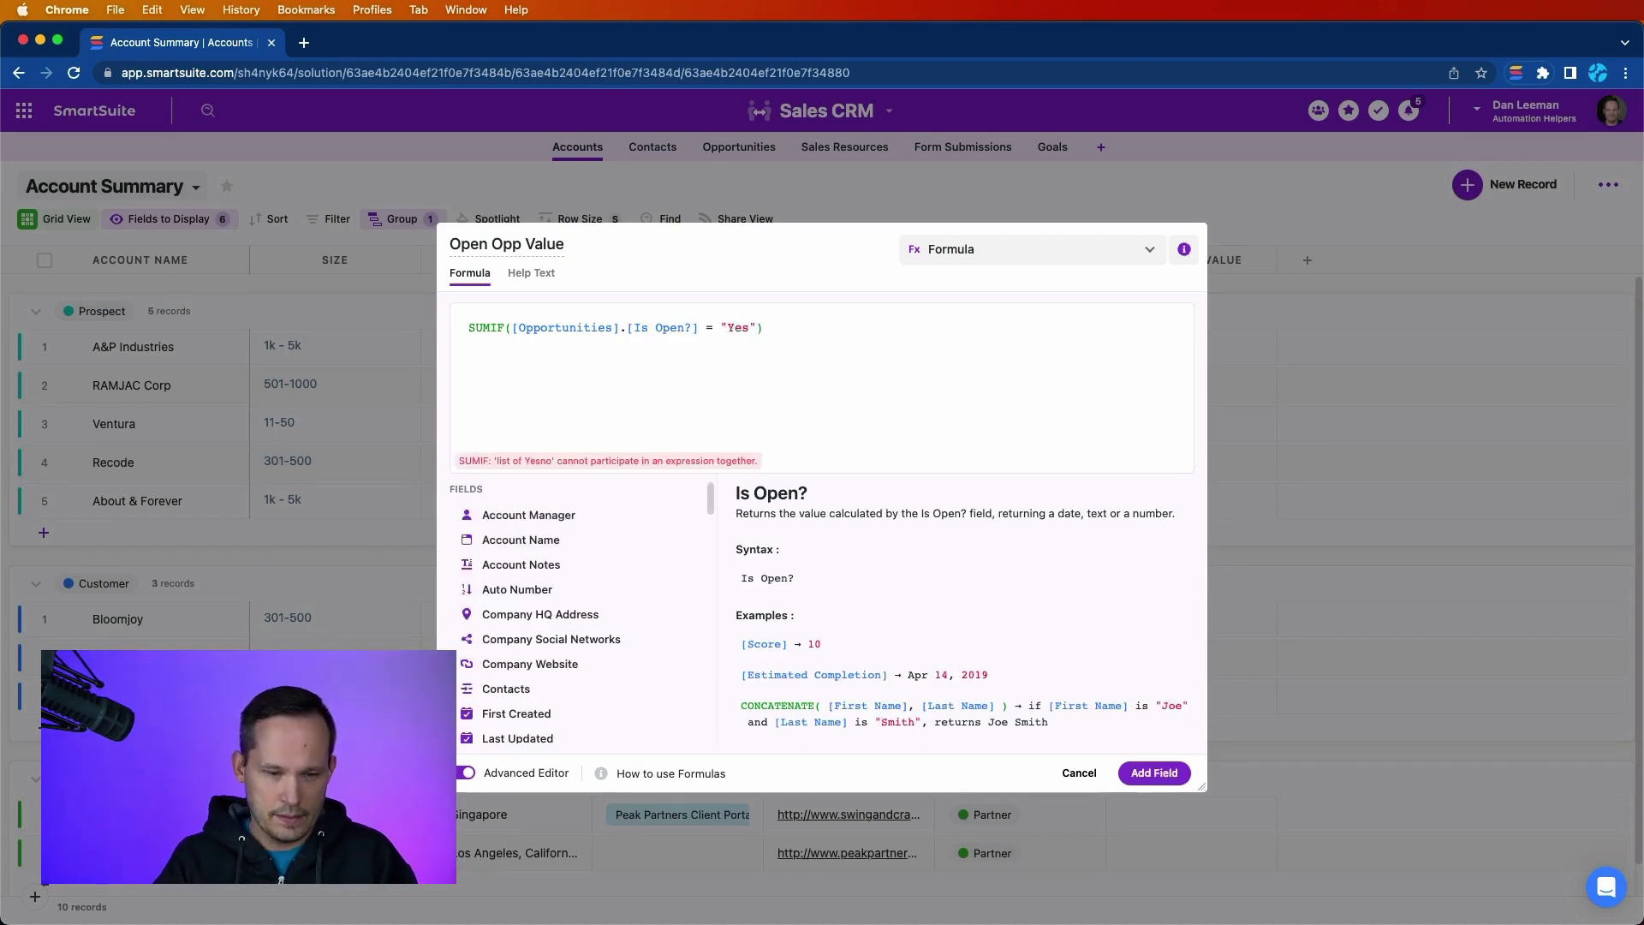
text(, )
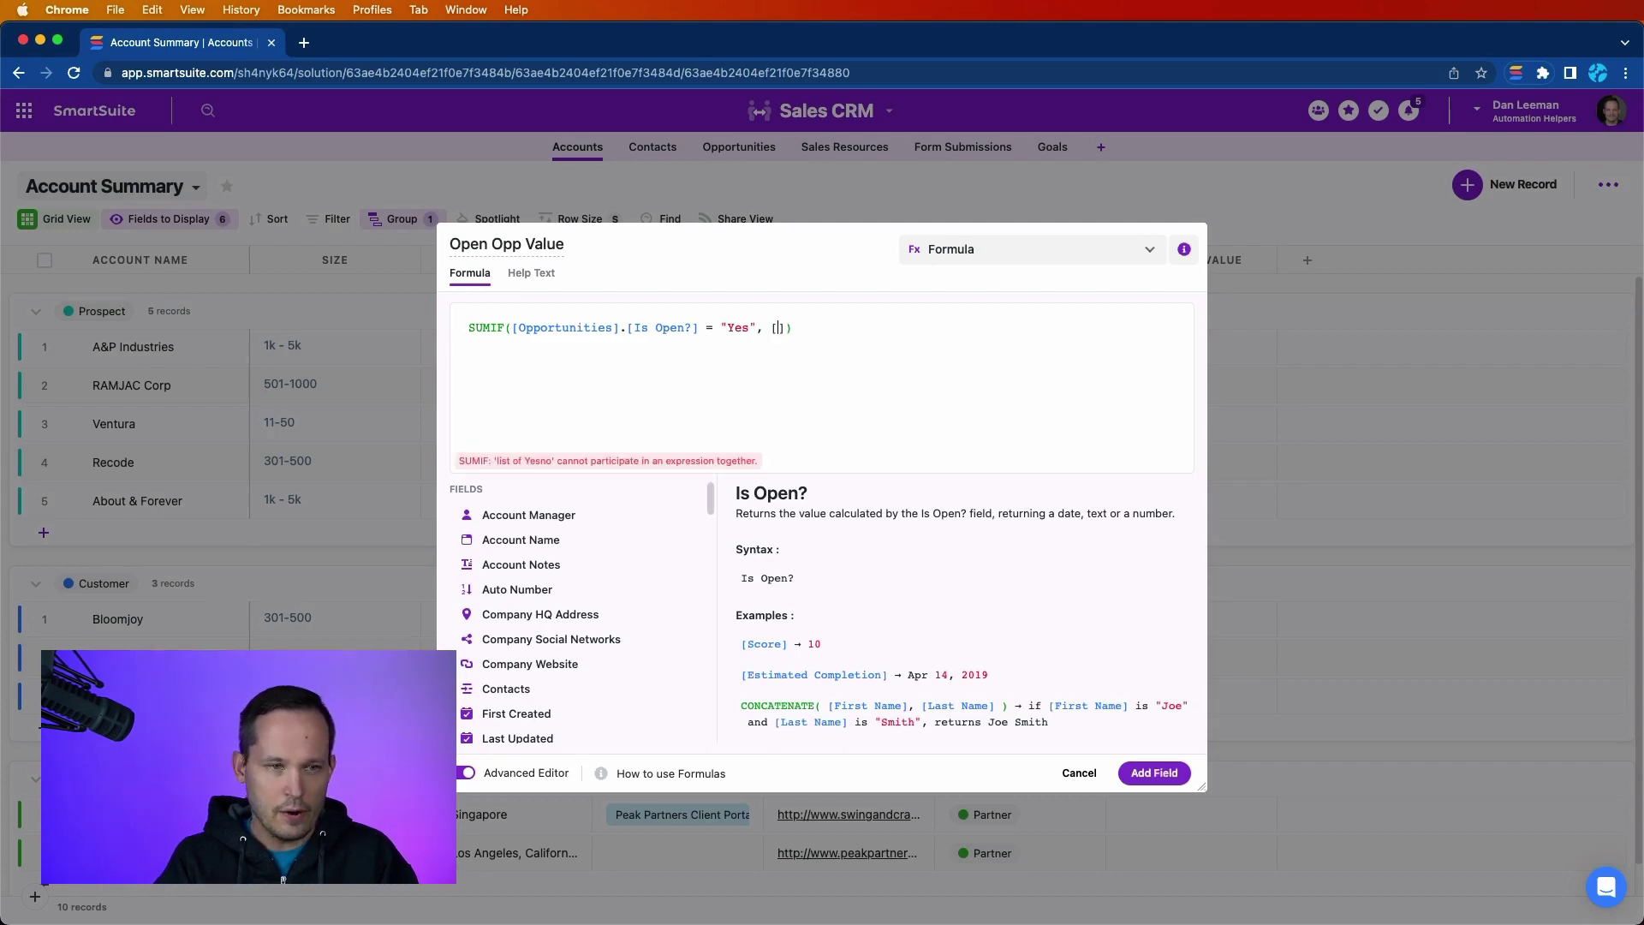
text([Op)
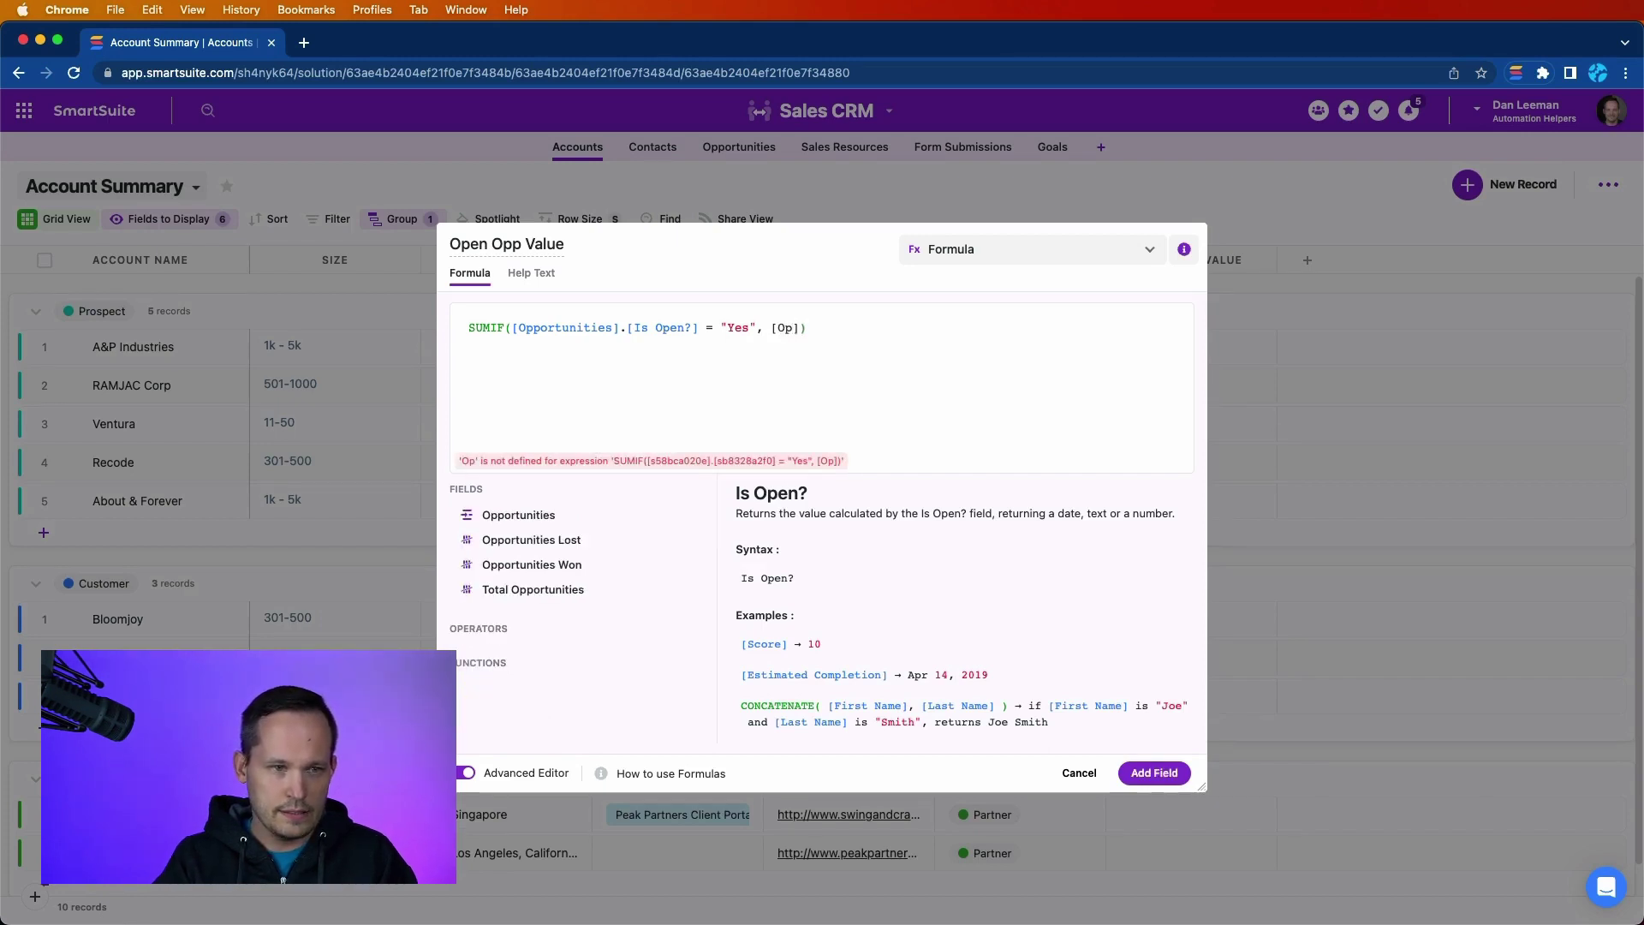
click(686, 514)
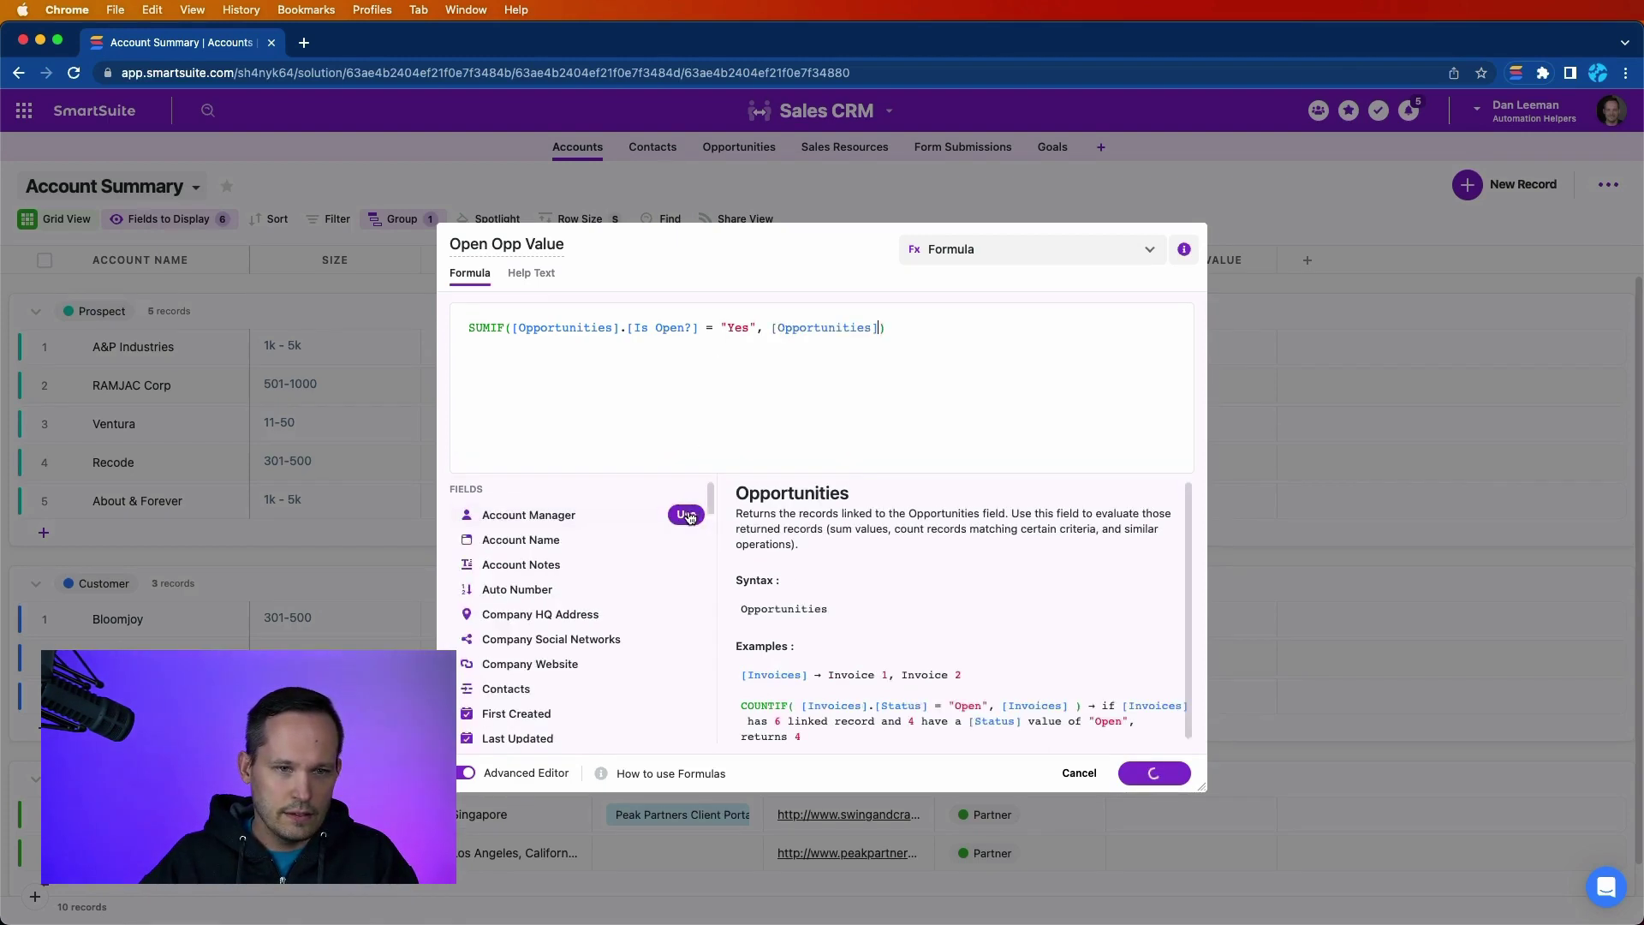
text(.E)
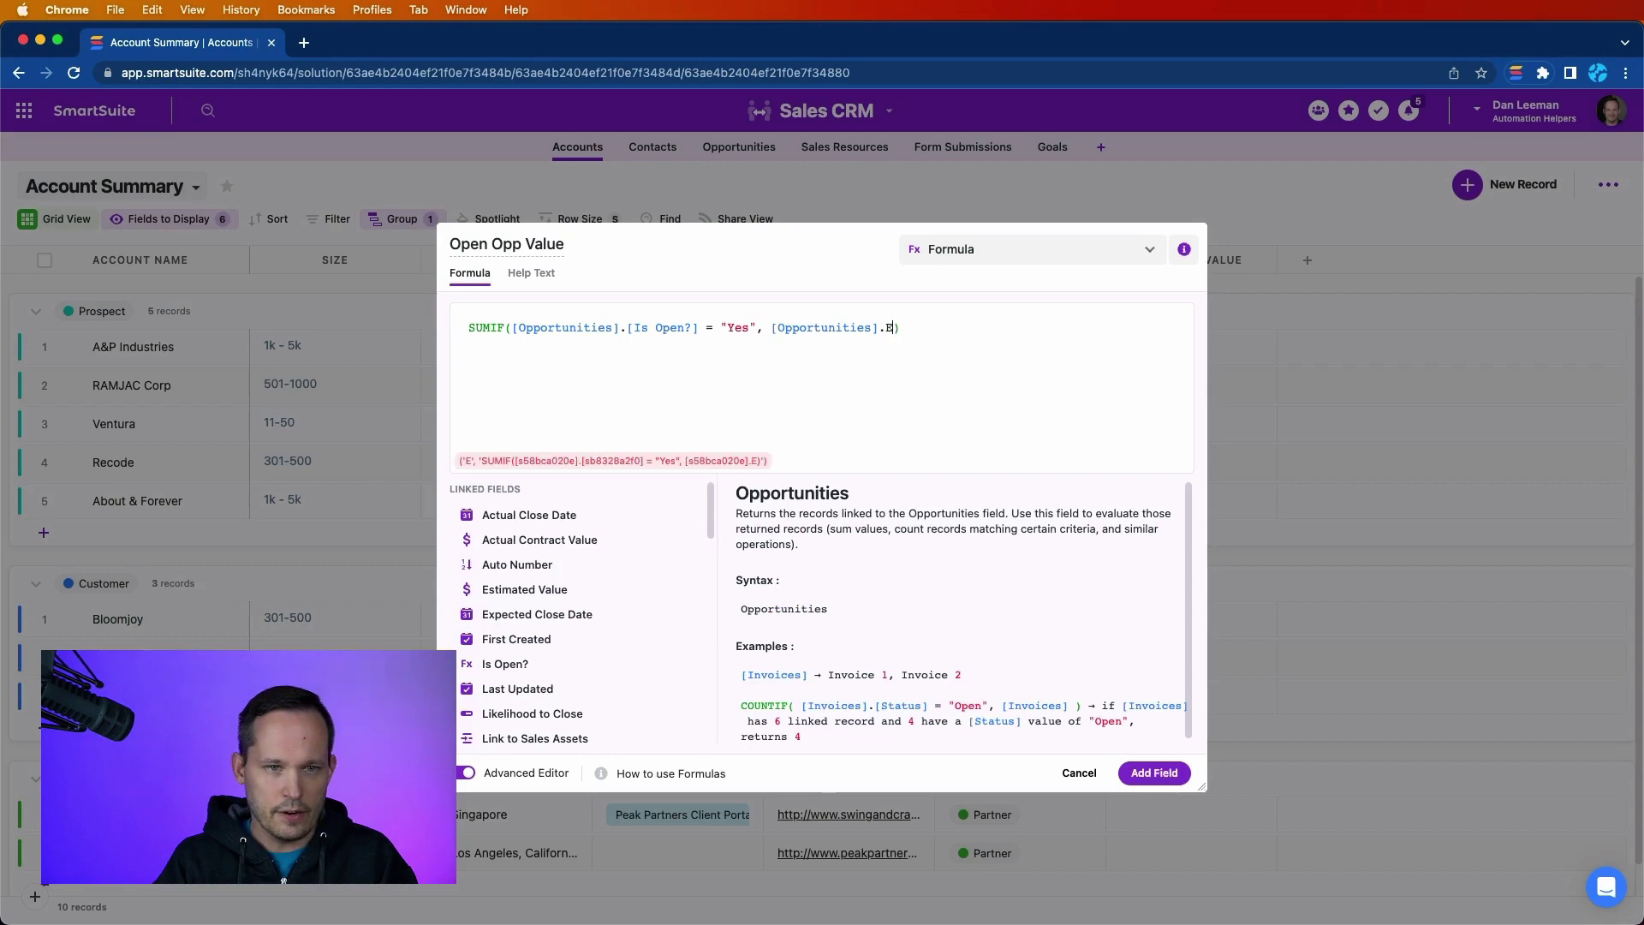
key(BackSpace)
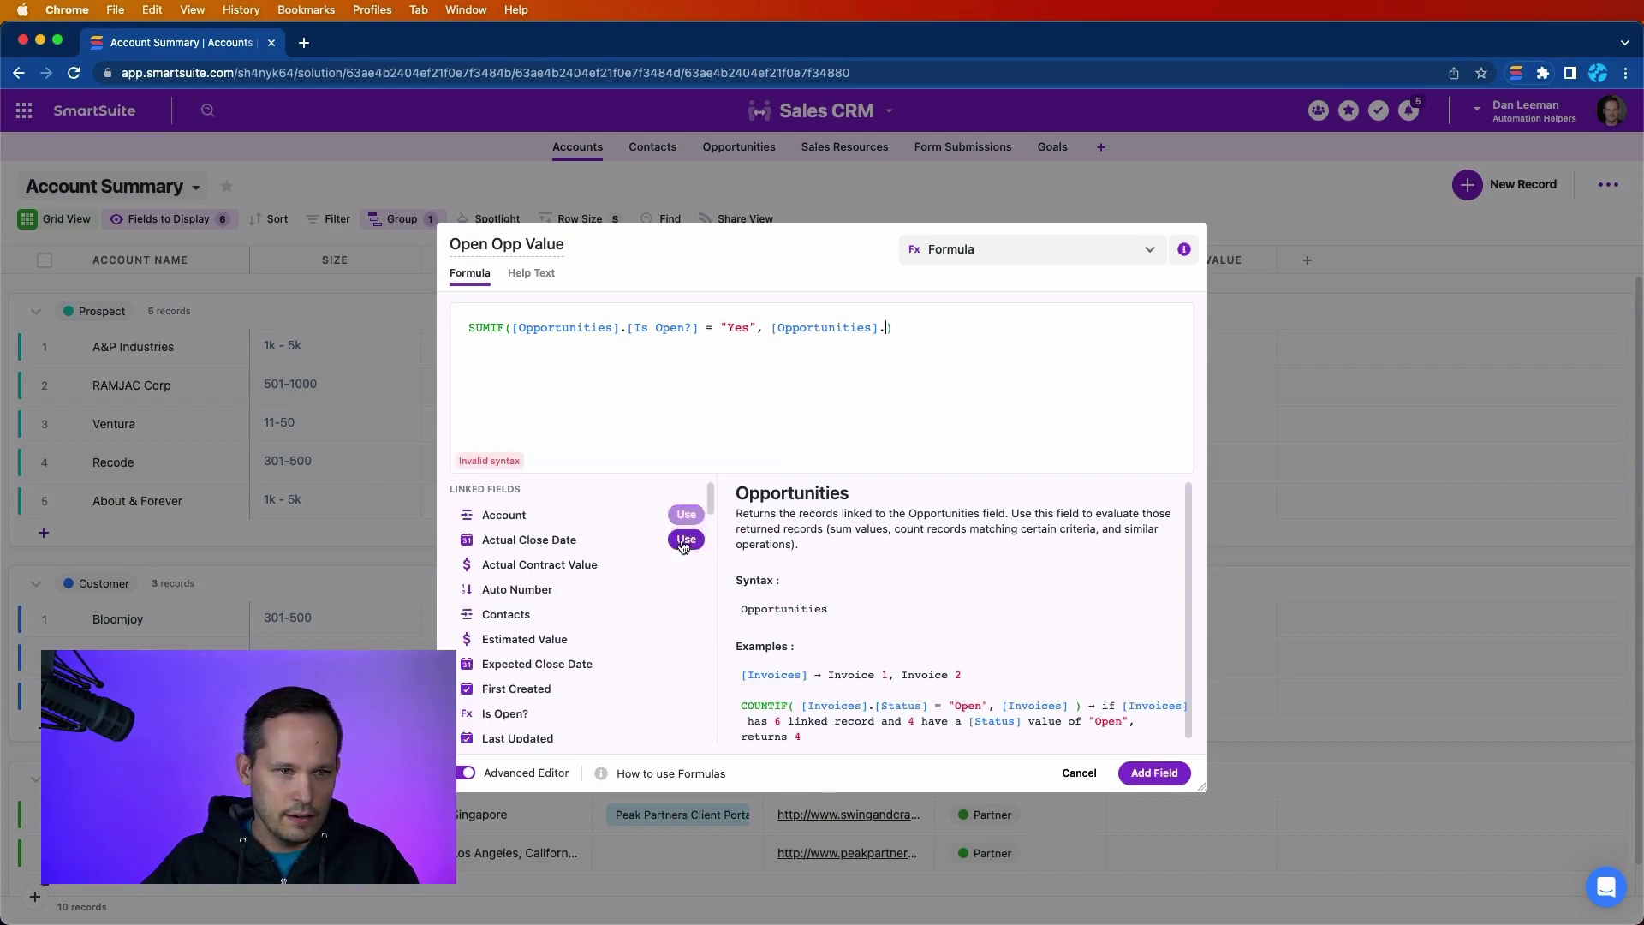
click(686, 639)
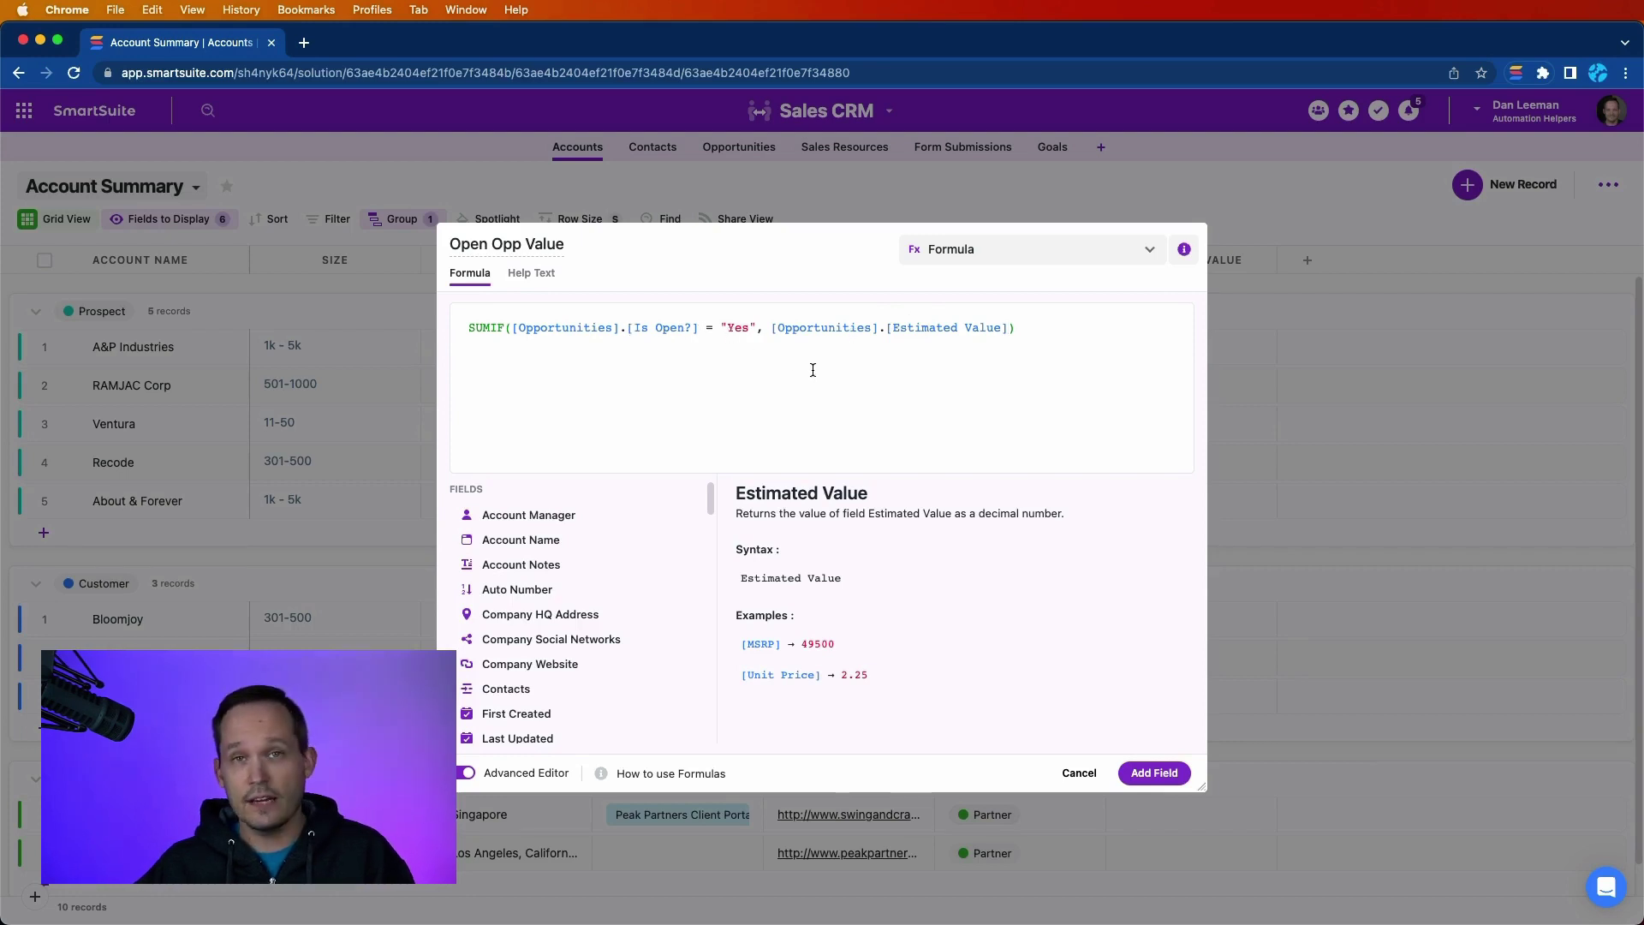
Save the Open Opp Value field and confirm A&P Industries shows 150,000
click(1139, 778)
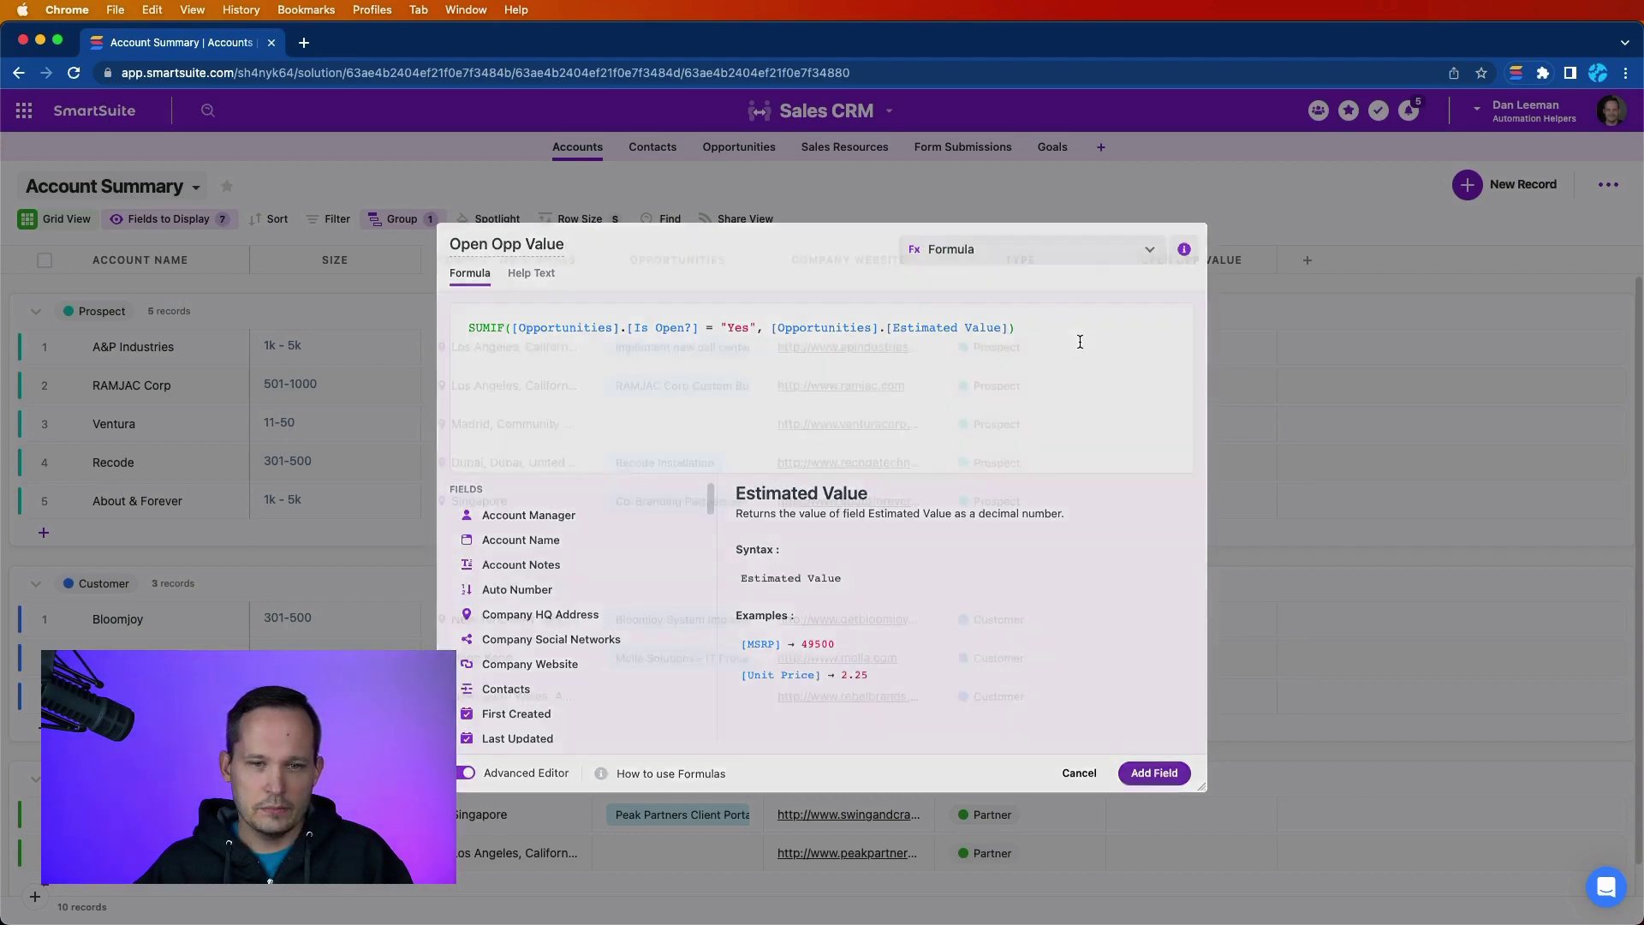
scroll(1273, 409, down, 1)
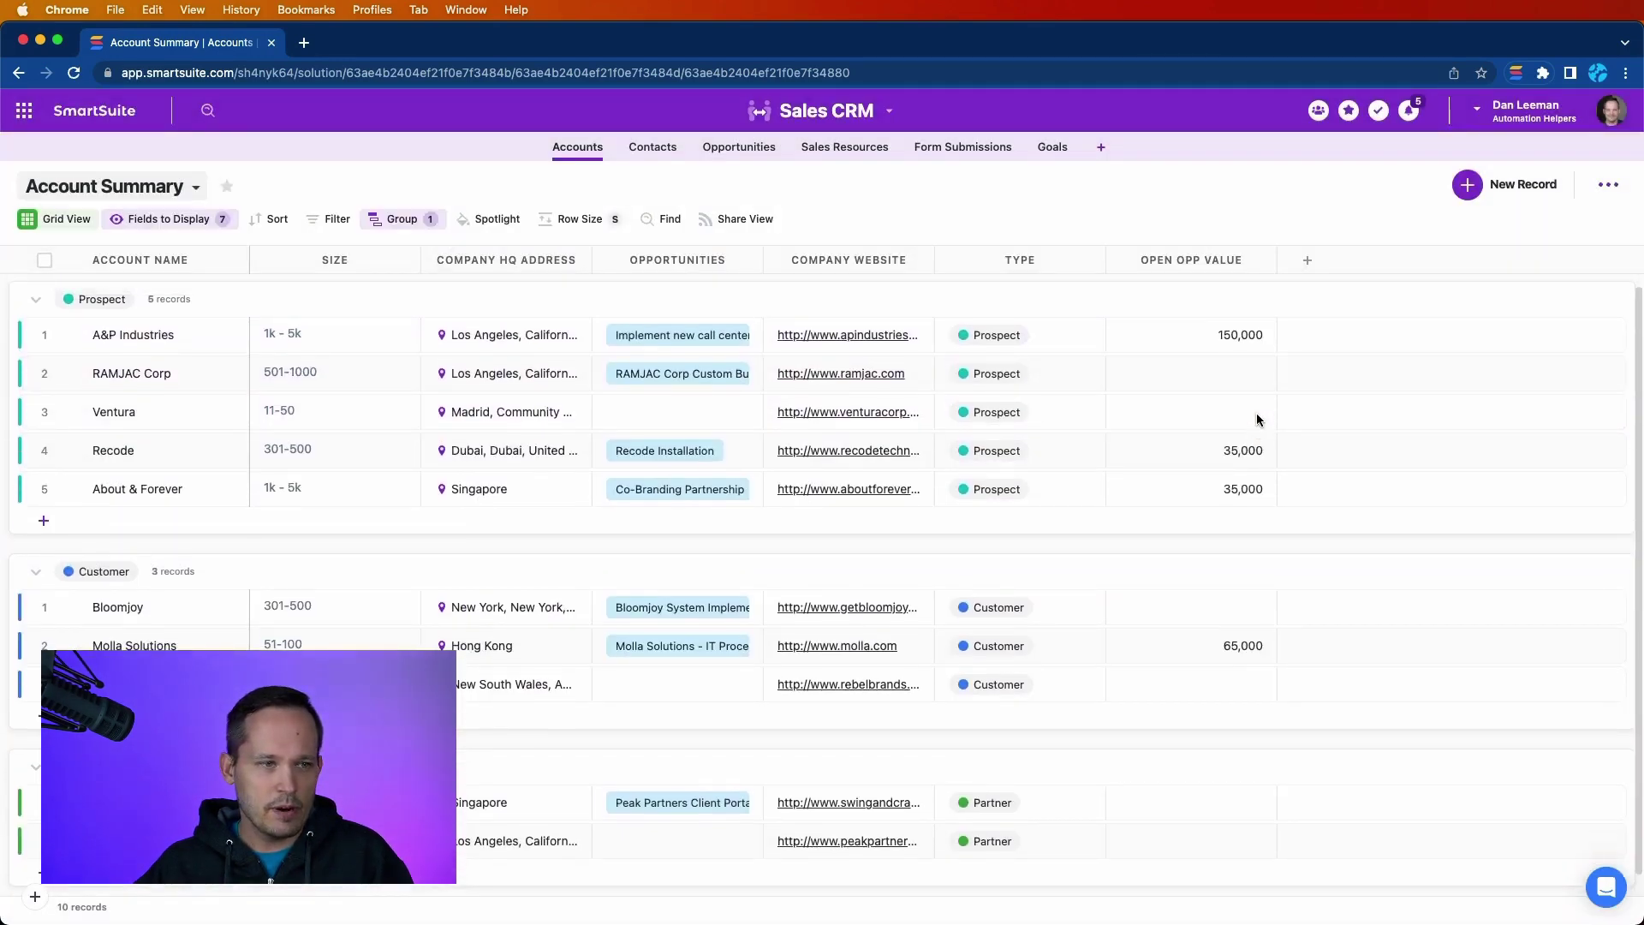
scroll(1256, 414, up, 1)
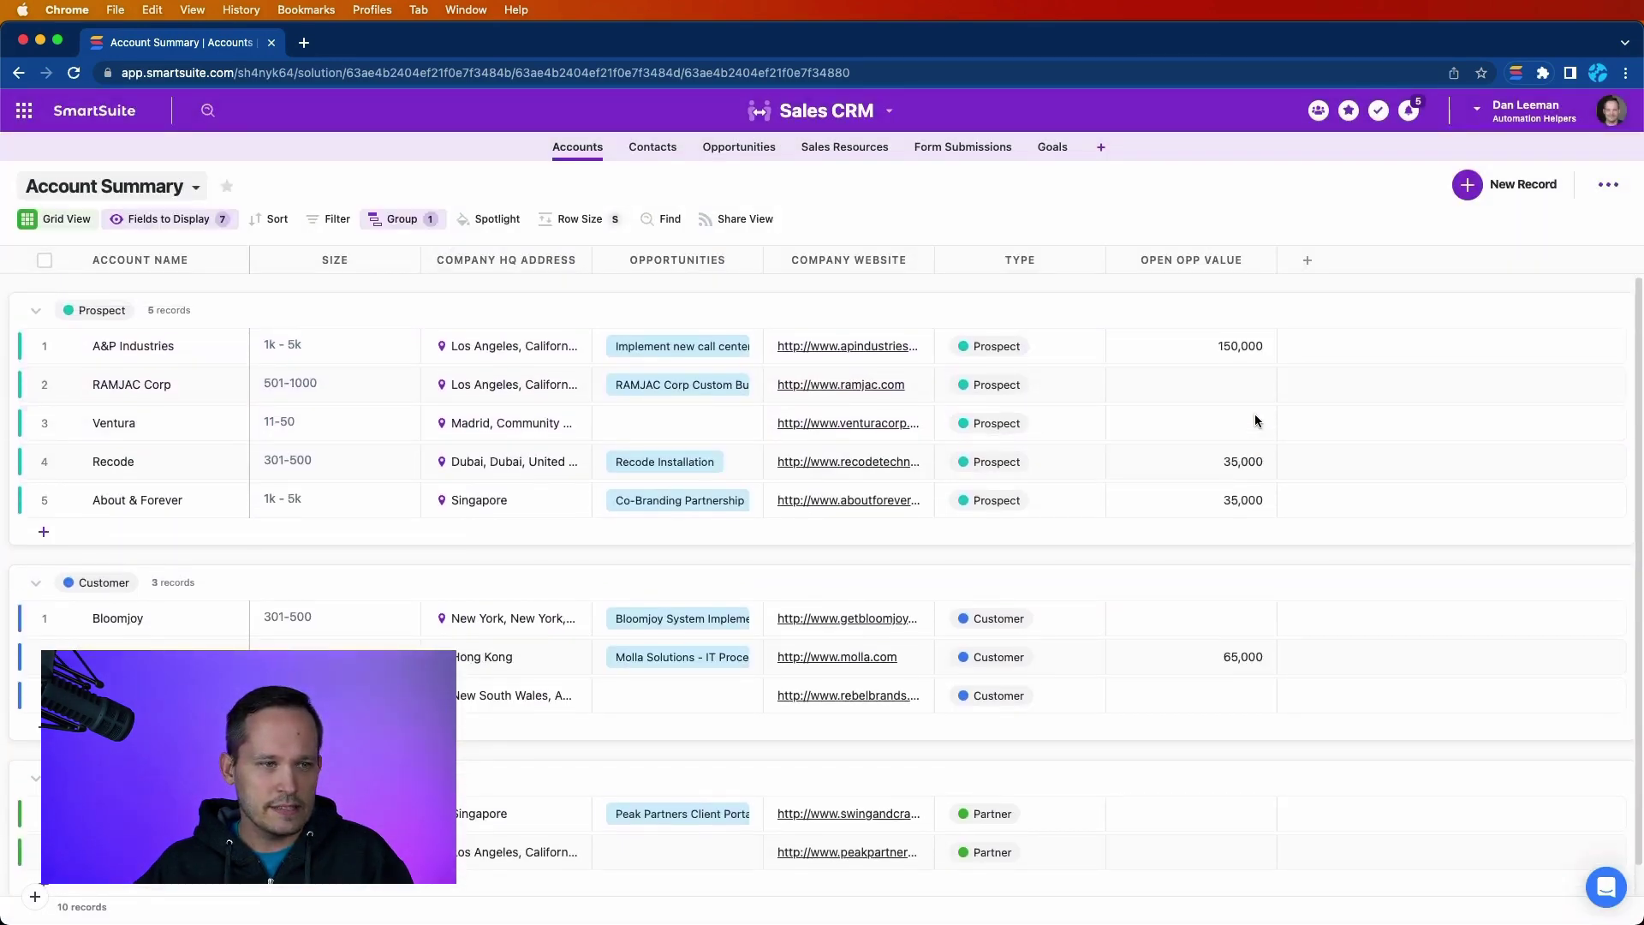
click(219, 362)
click(1194, 358)
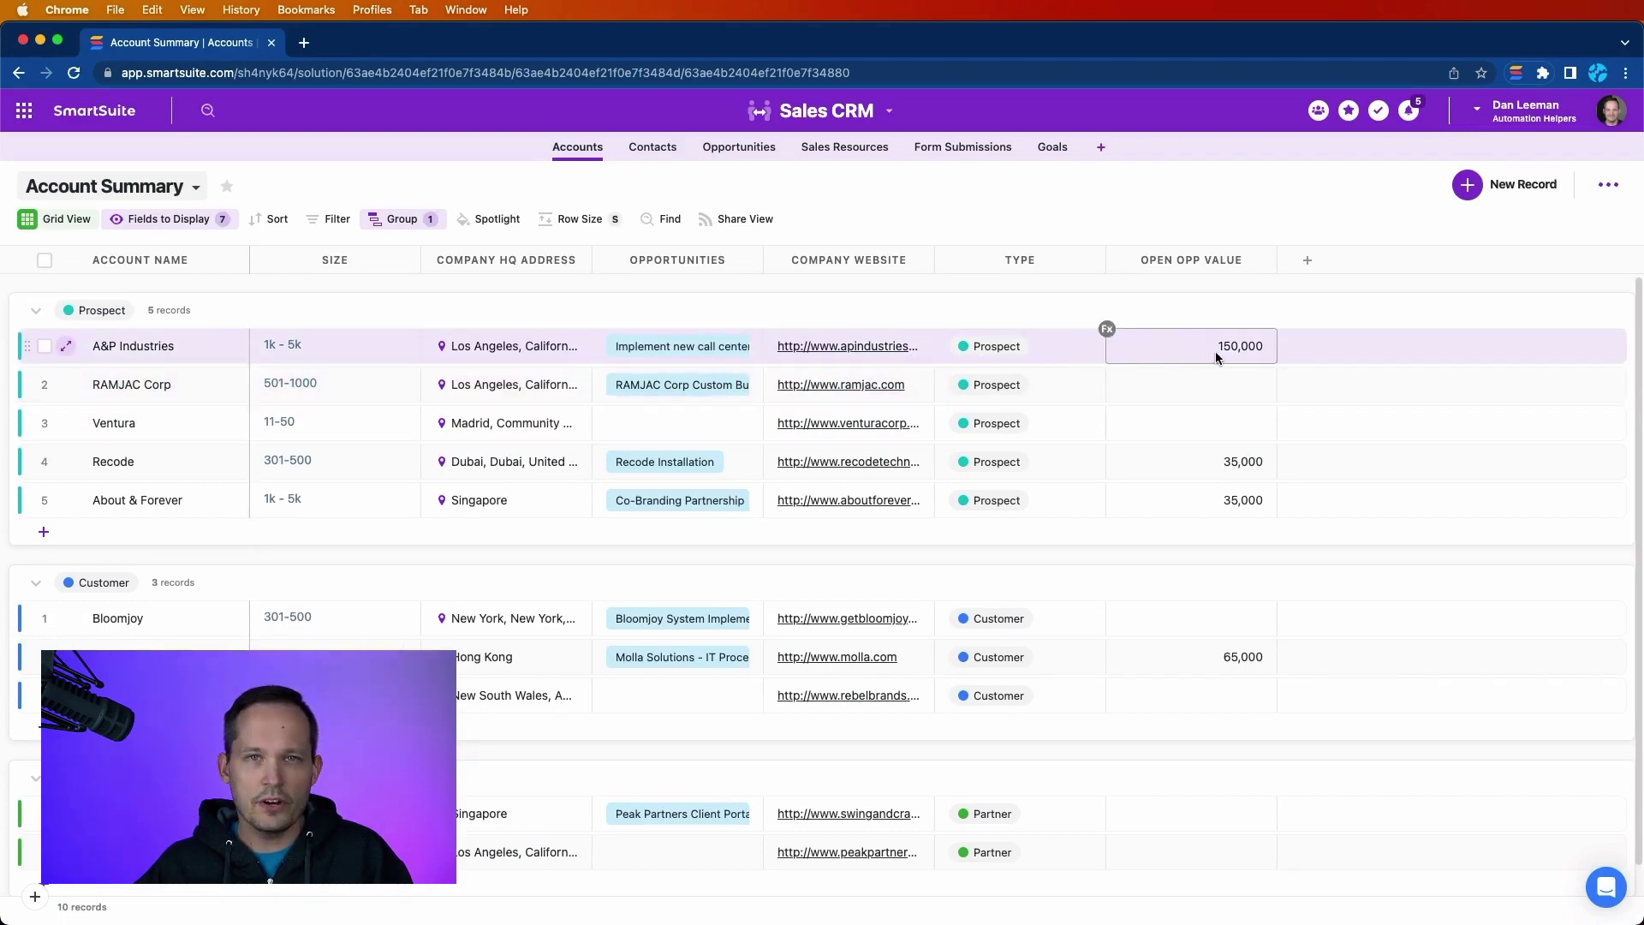
On Opportunities, cross-check the $150,000 Discovery, $25,000 closed-won and $50,000 closed-lost deals
click(740, 152)
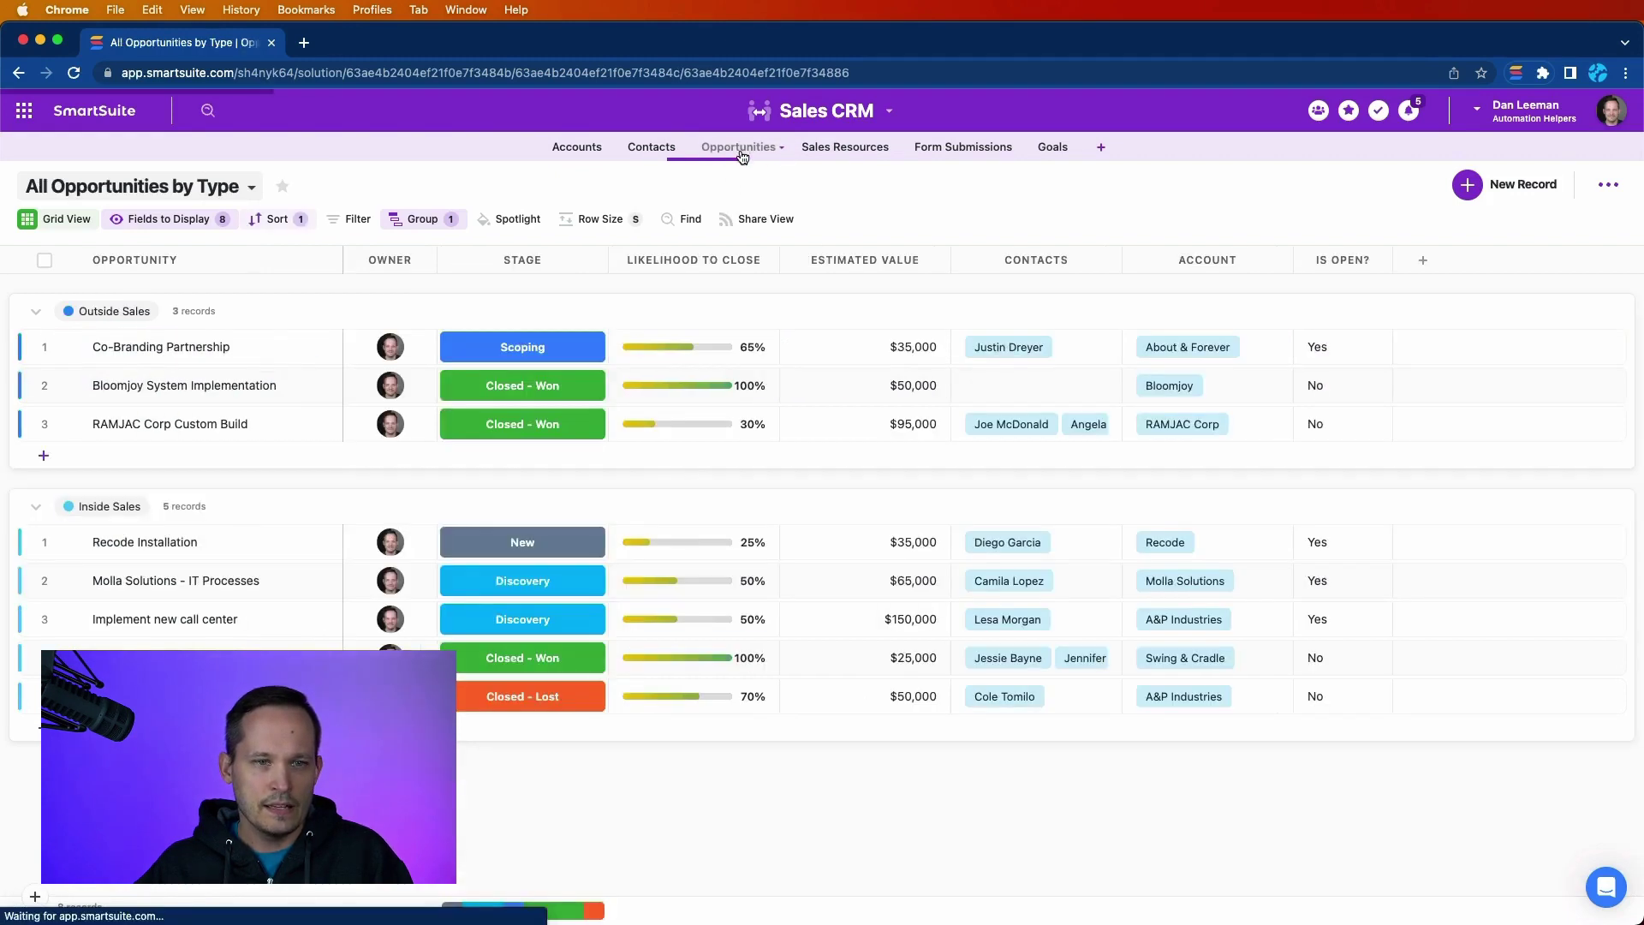
click(890, 689)
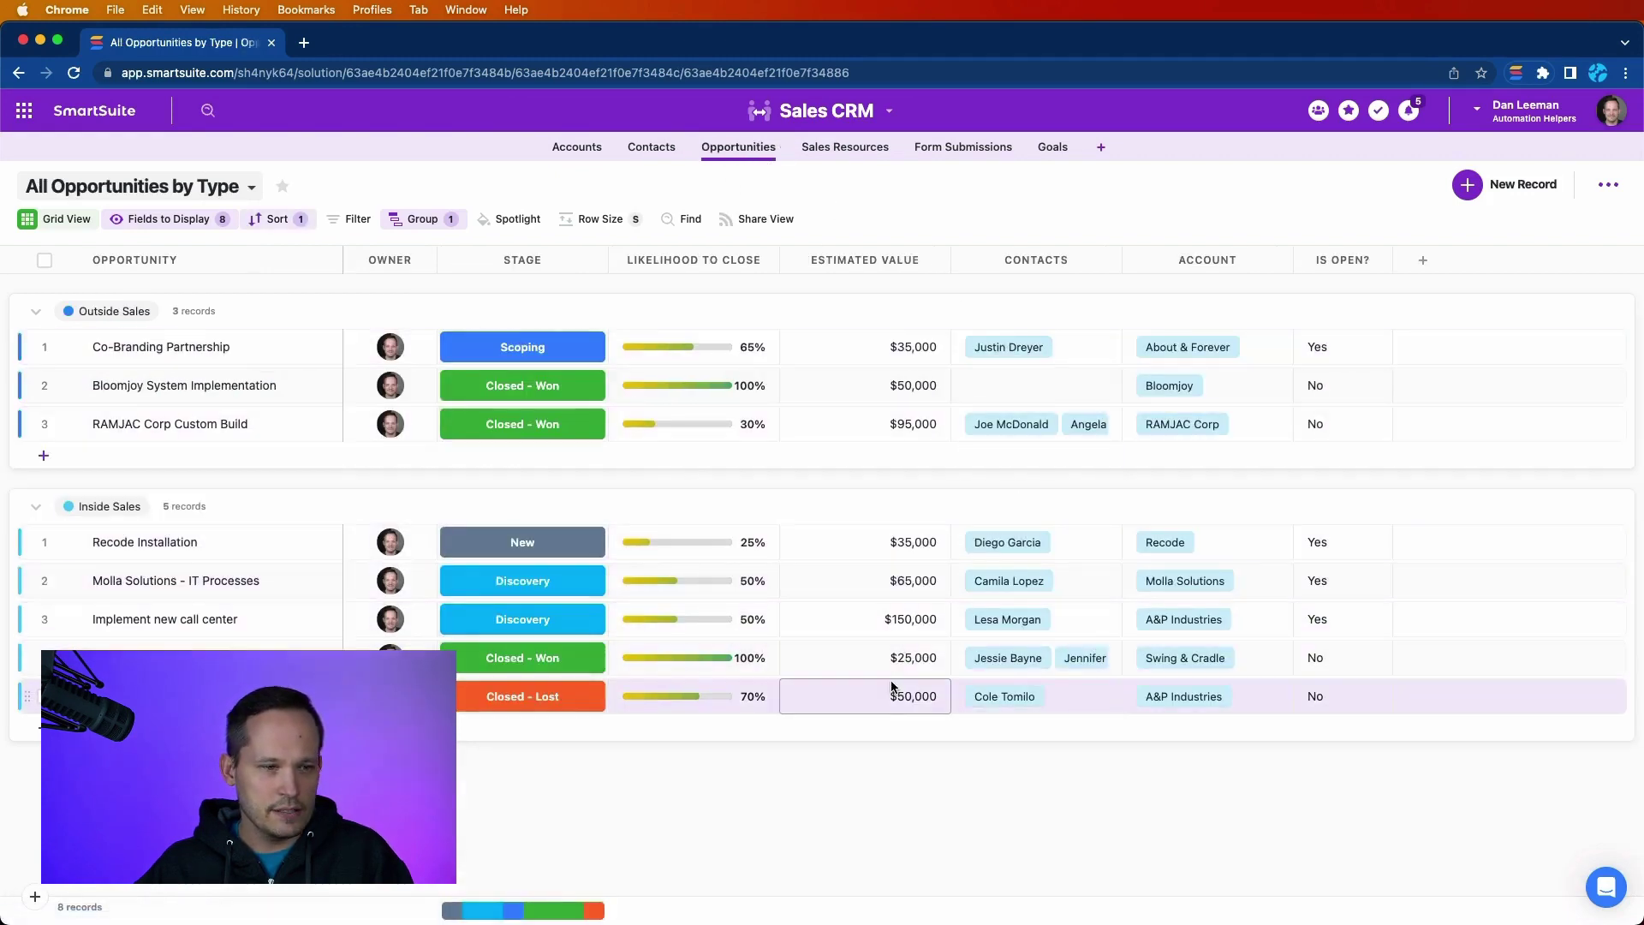
click(1218, 622)
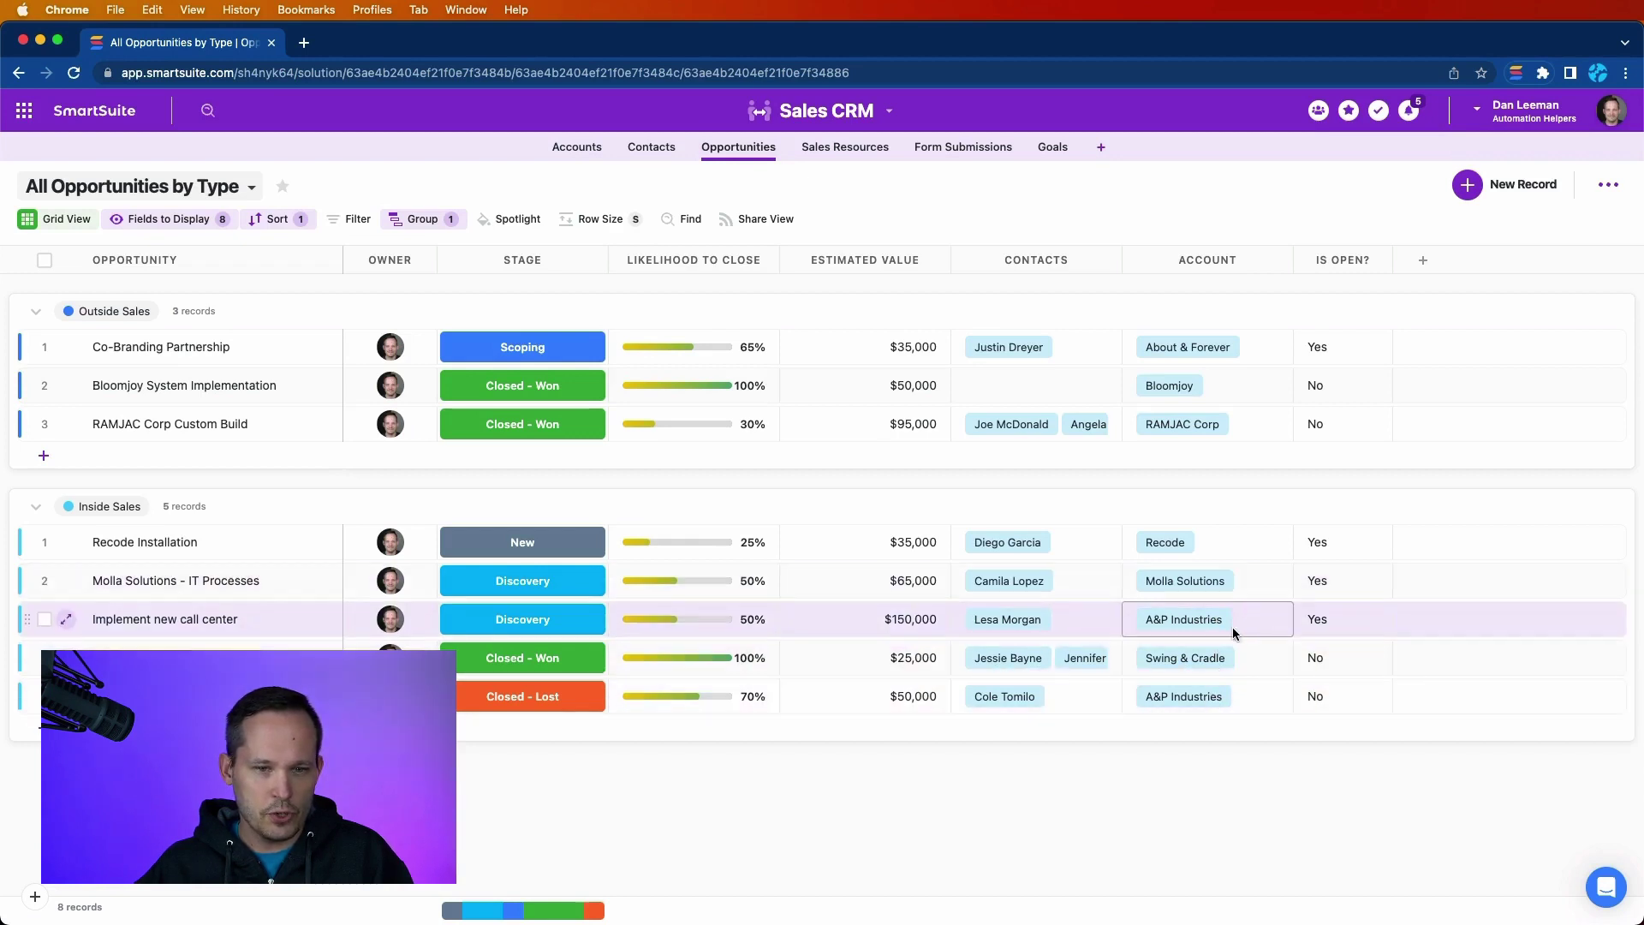
click(916, 632)
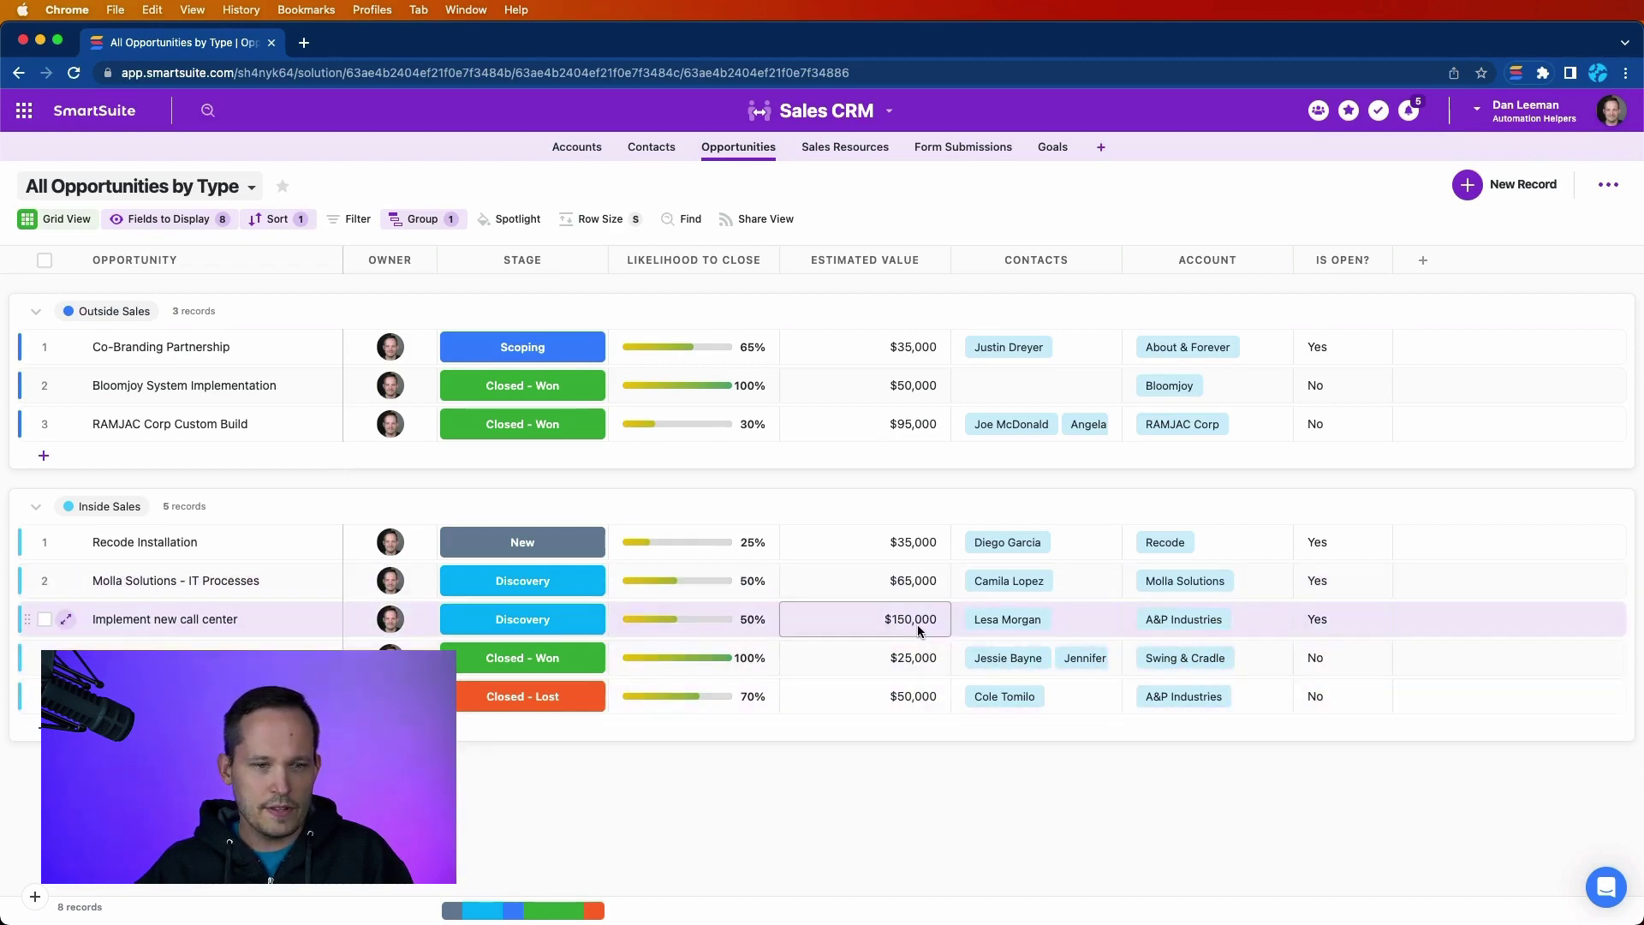
click(515, 621)
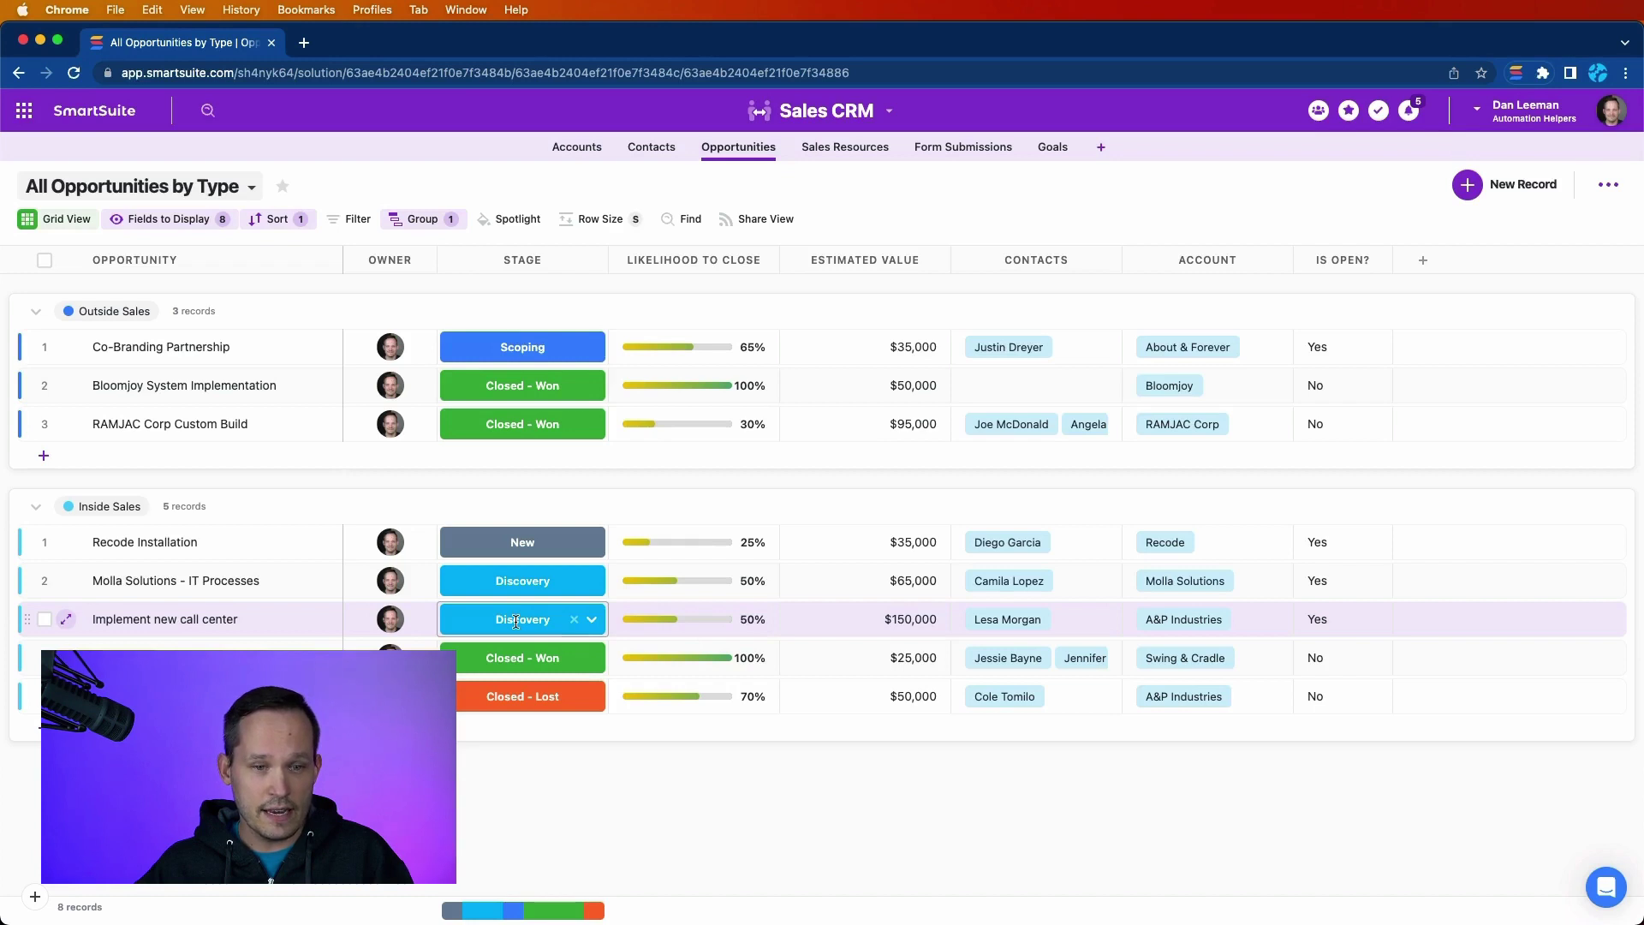
click(935, 625)
click(935, 671)
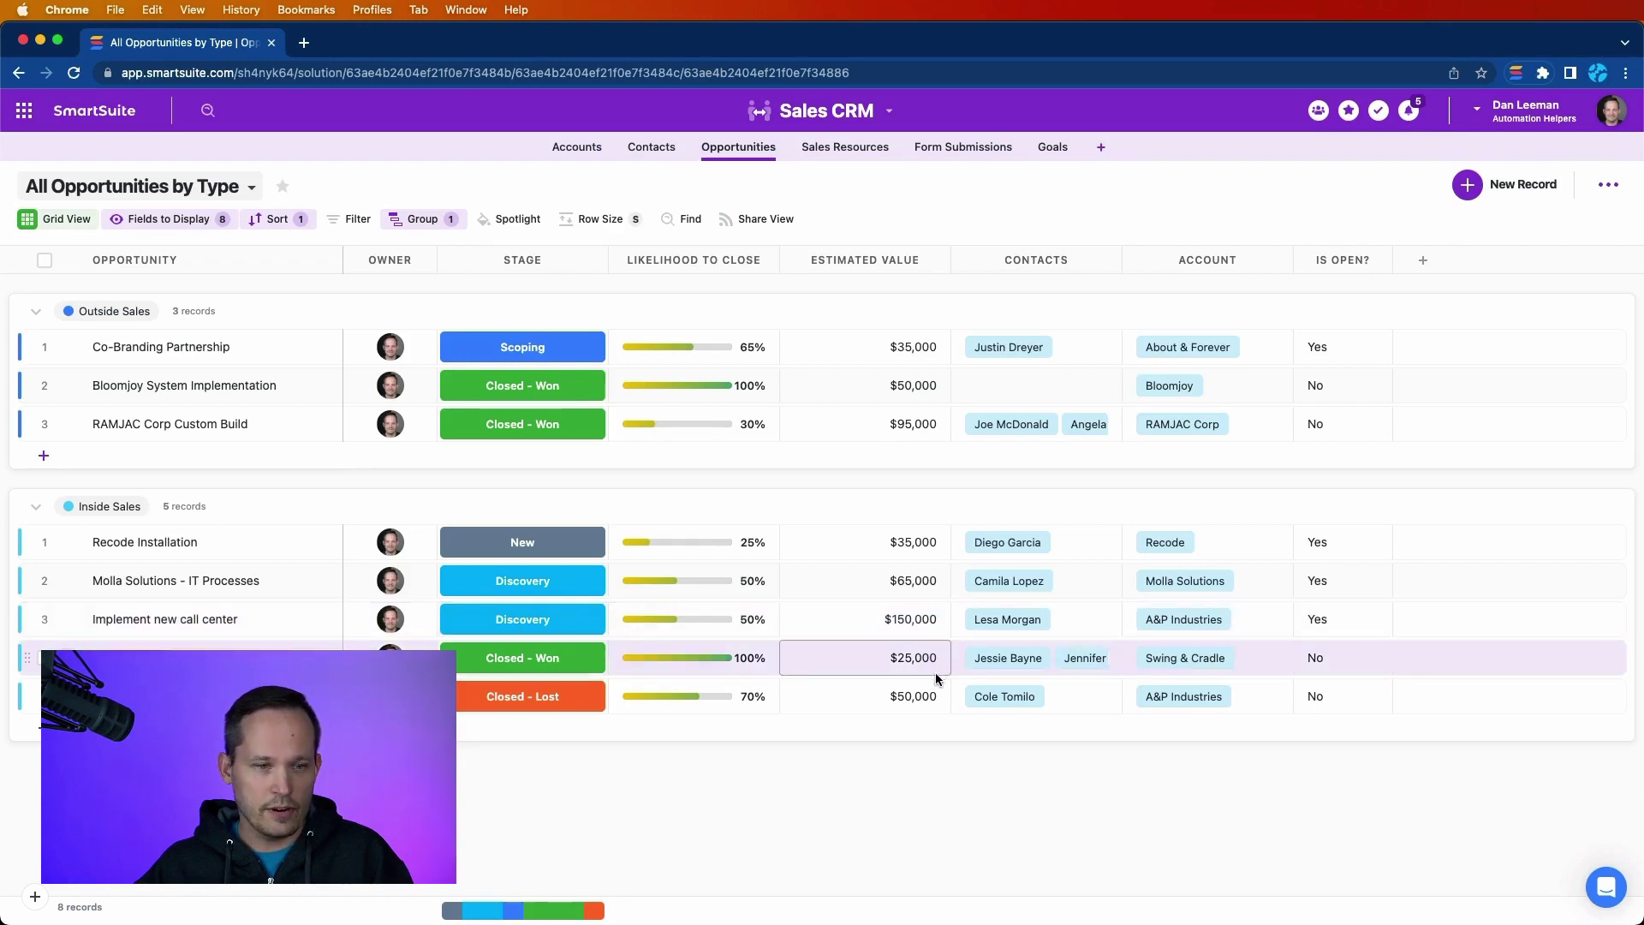
click(922, 691)
click(1054, 698)
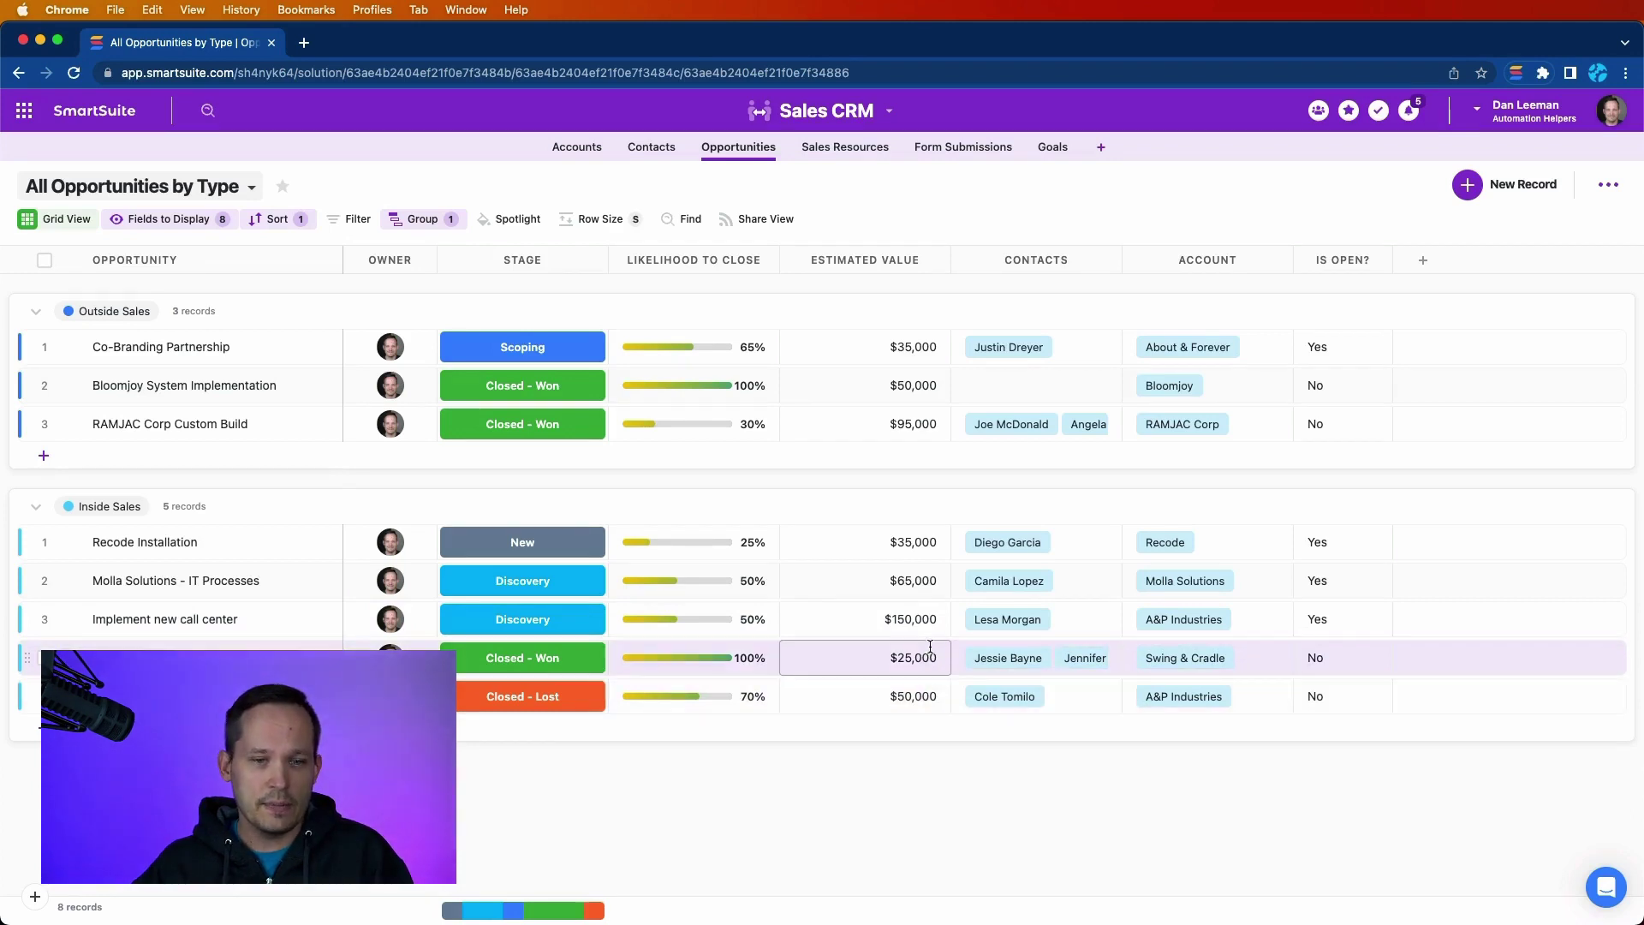
click(928, 610)
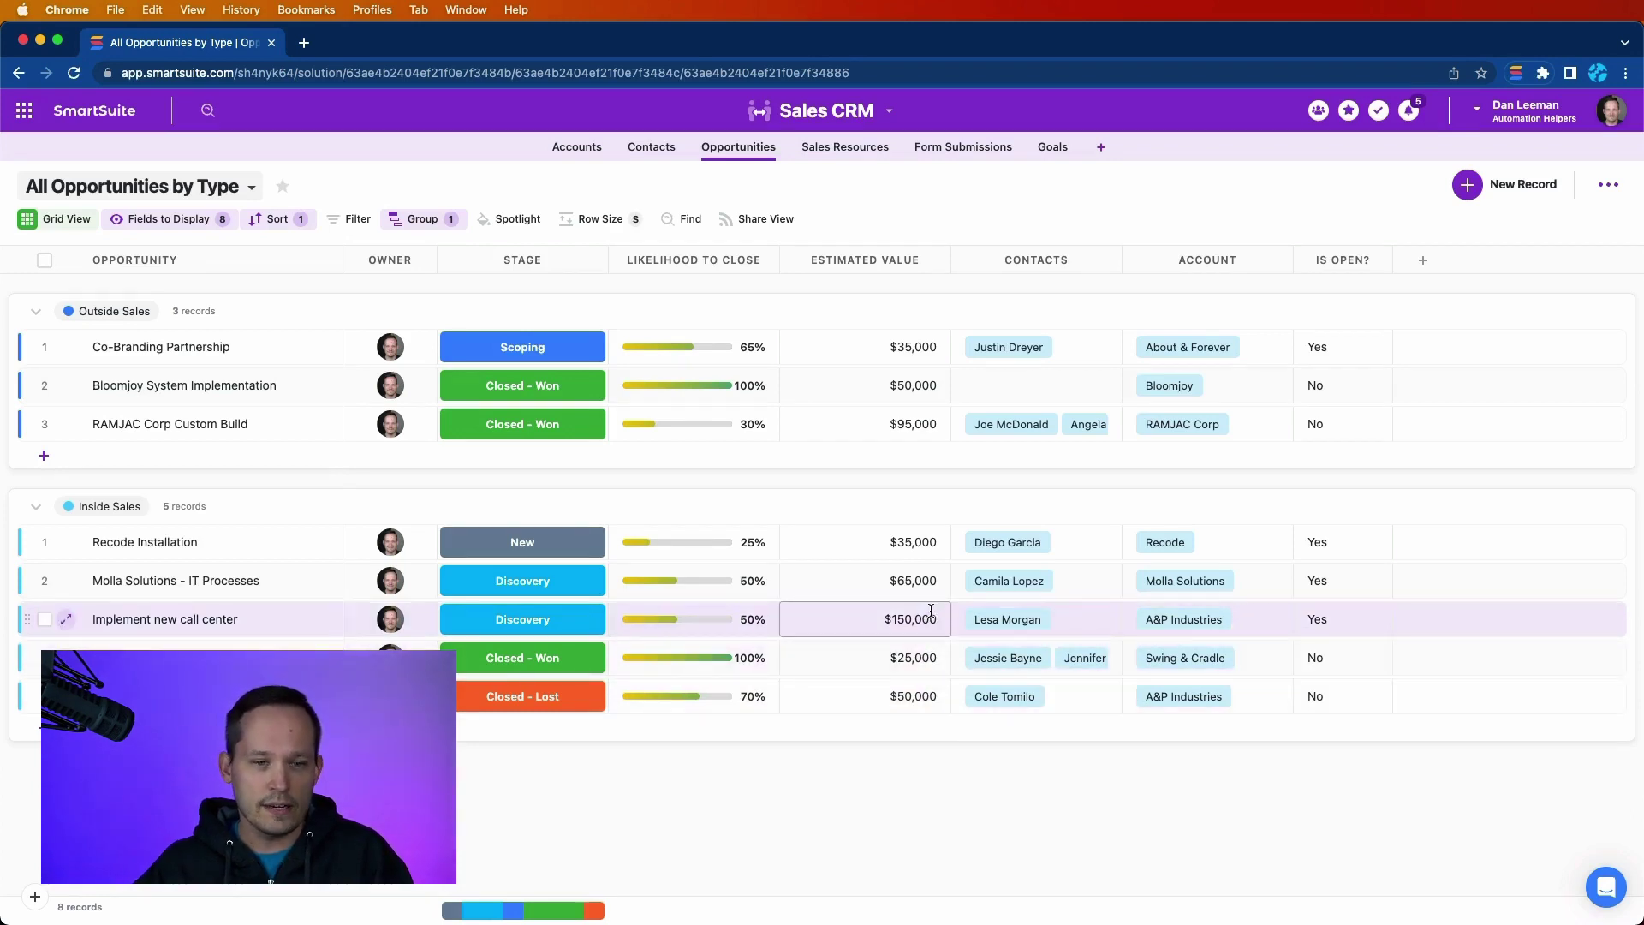
key(Escape)
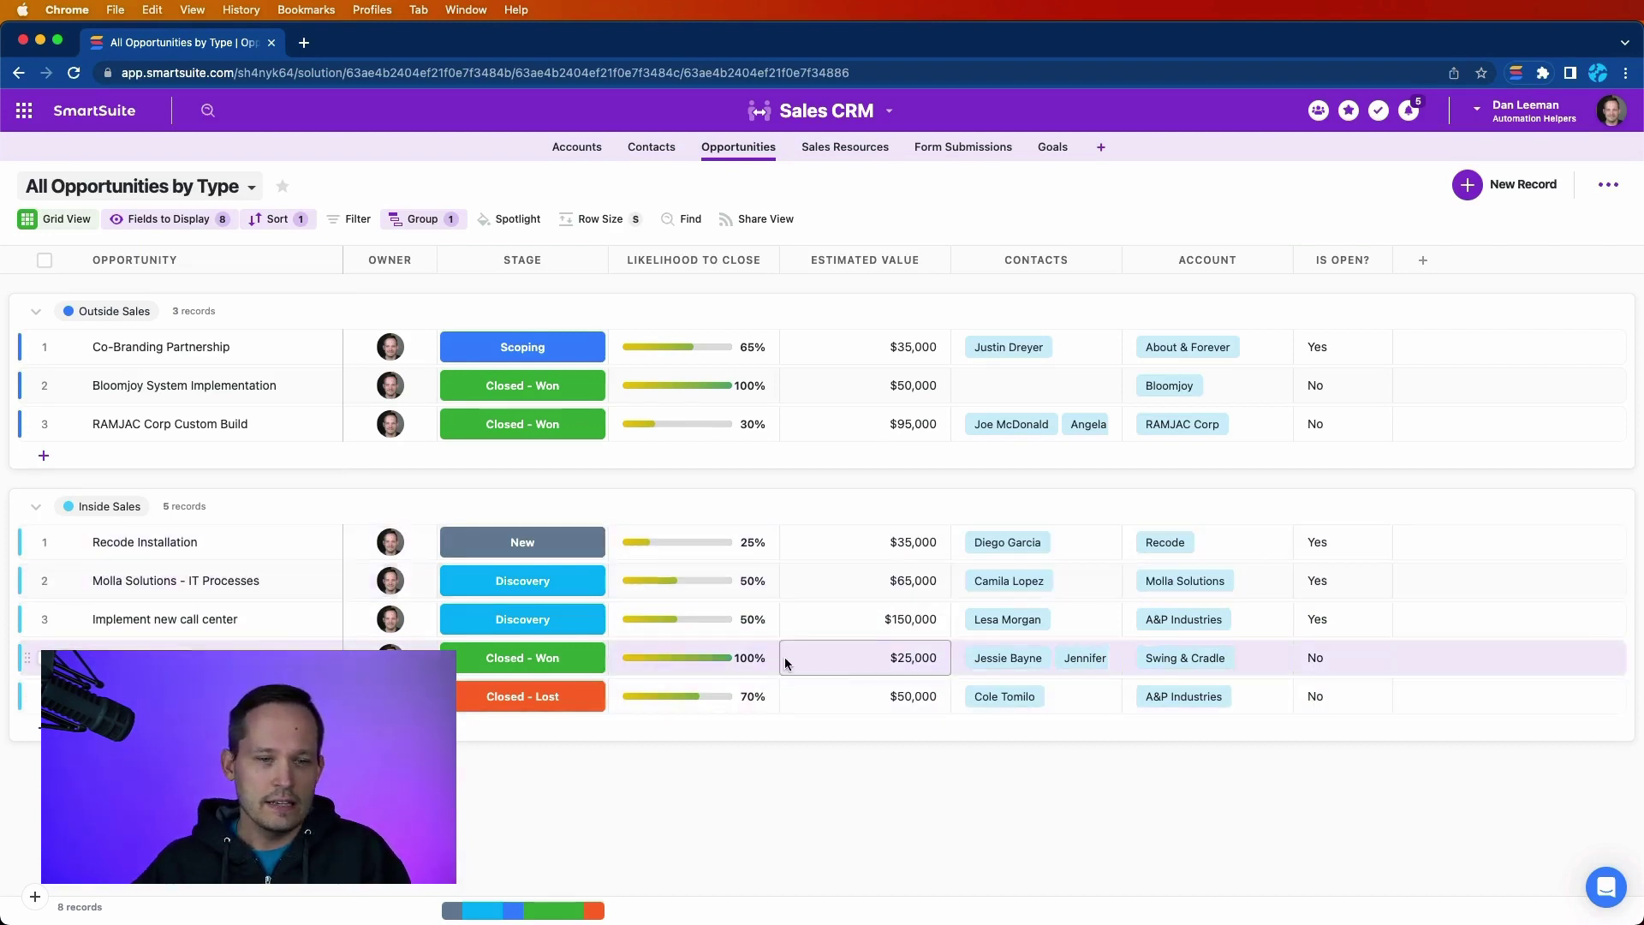
Return to Accounts to view Open Opp Value totals like 150,000 for A&P Industries
click(581, 151)
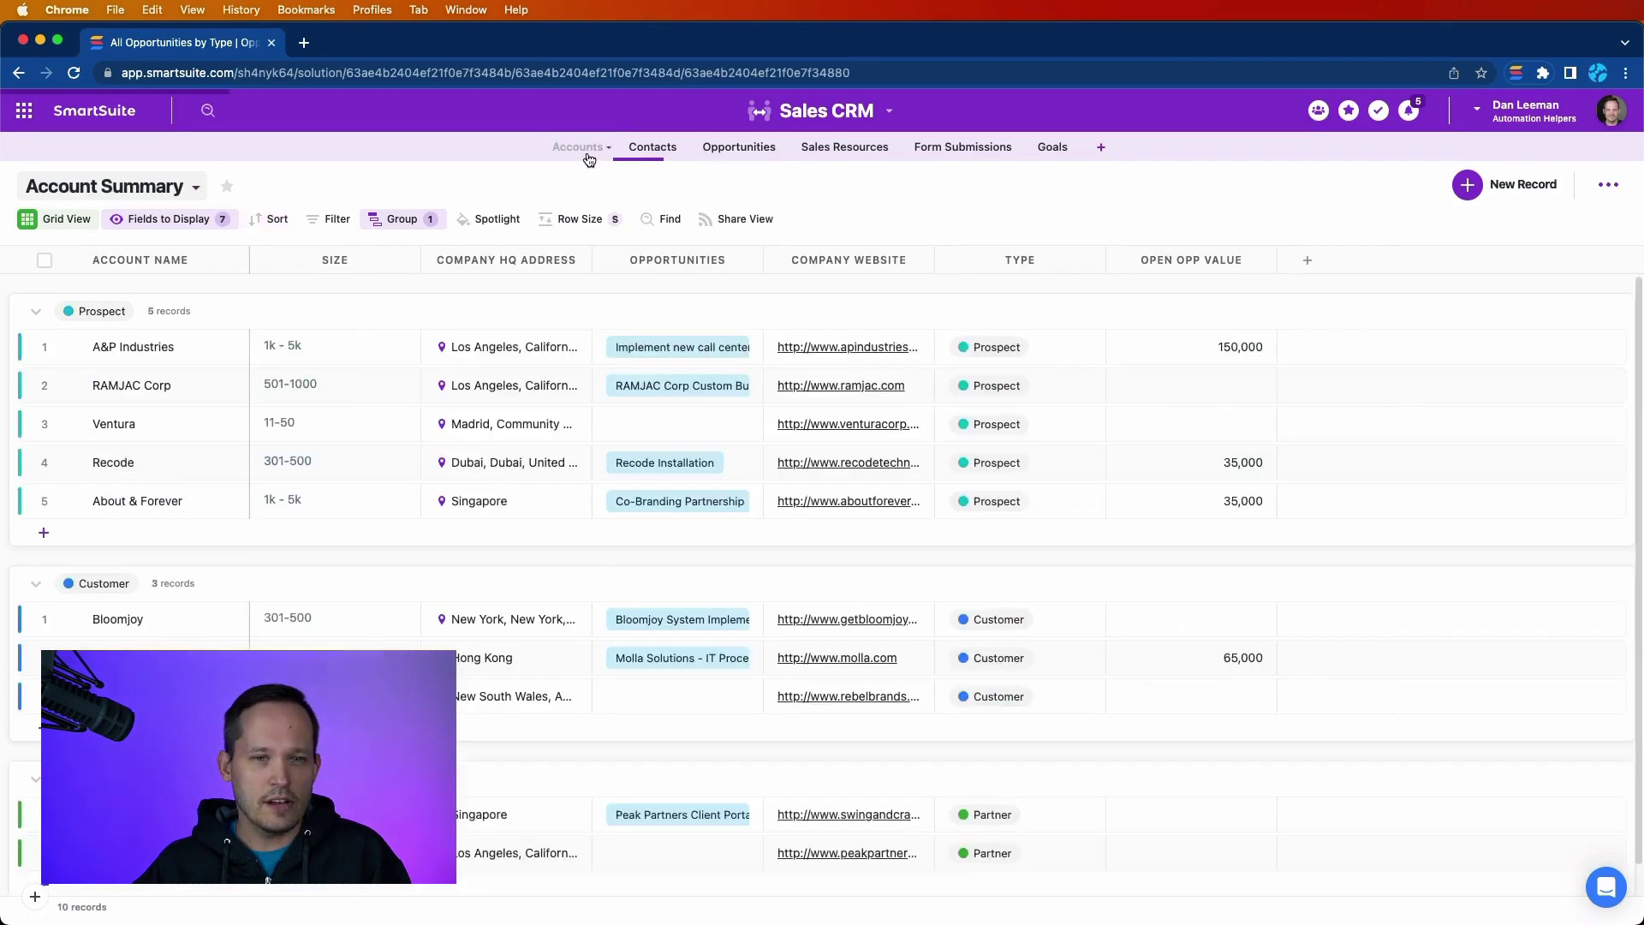